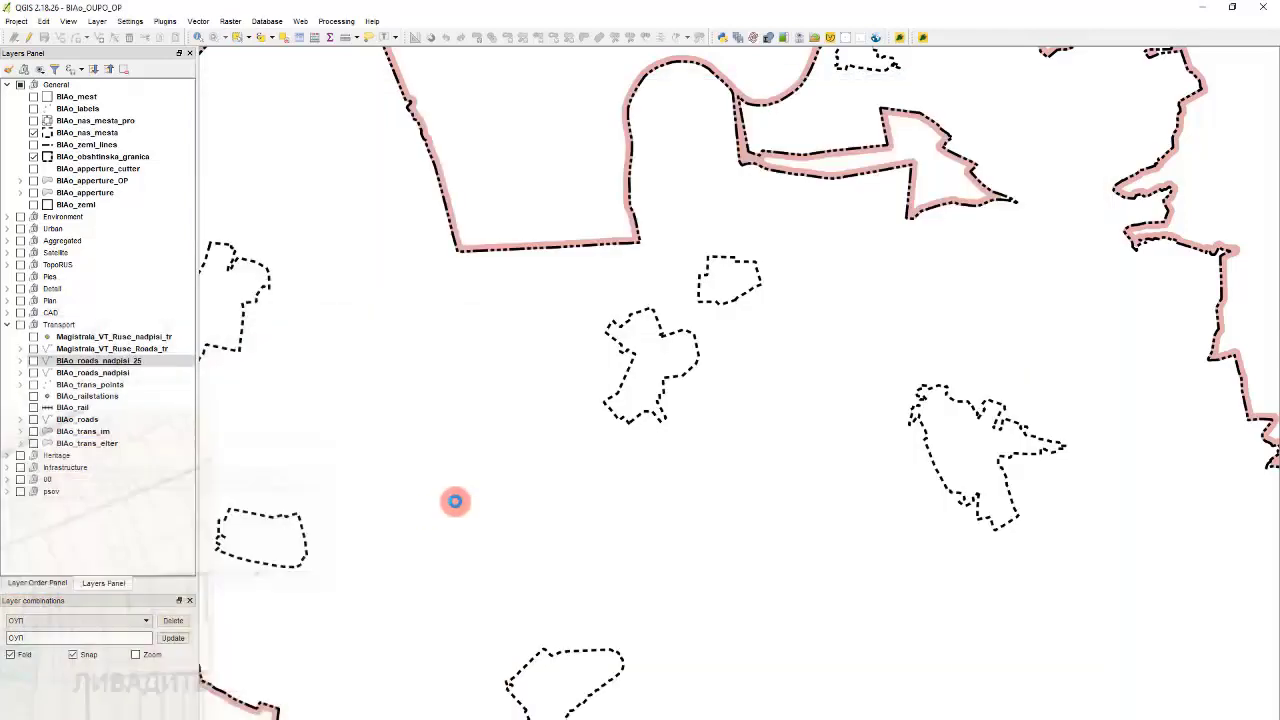
# - Set the map coordinates of a ground control point at the westernmost corner of the municipal boundary
pyautogui.scroll(-2, 729, 406)
pyautogui.scroll(3, 329, 460)
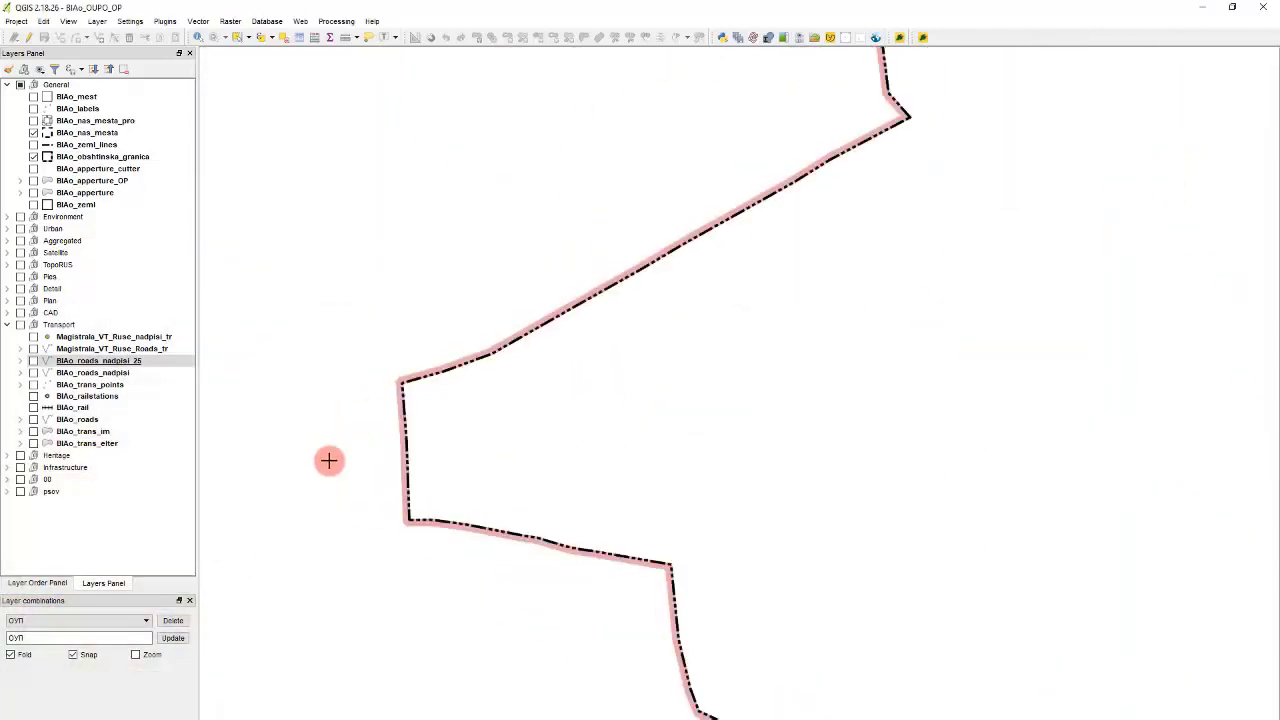
pyautogui.click(399, 383)
pyautogui.click(173, 578)
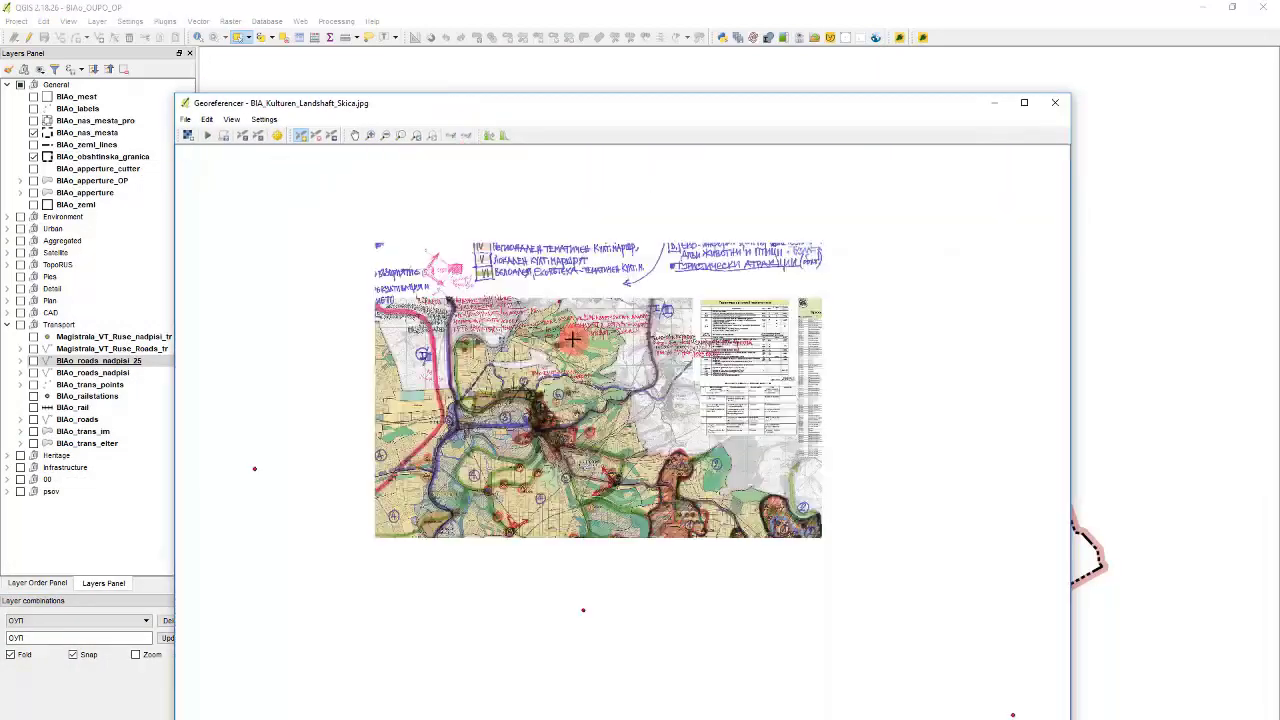
pyautogui.scroll(1, 572, 340)
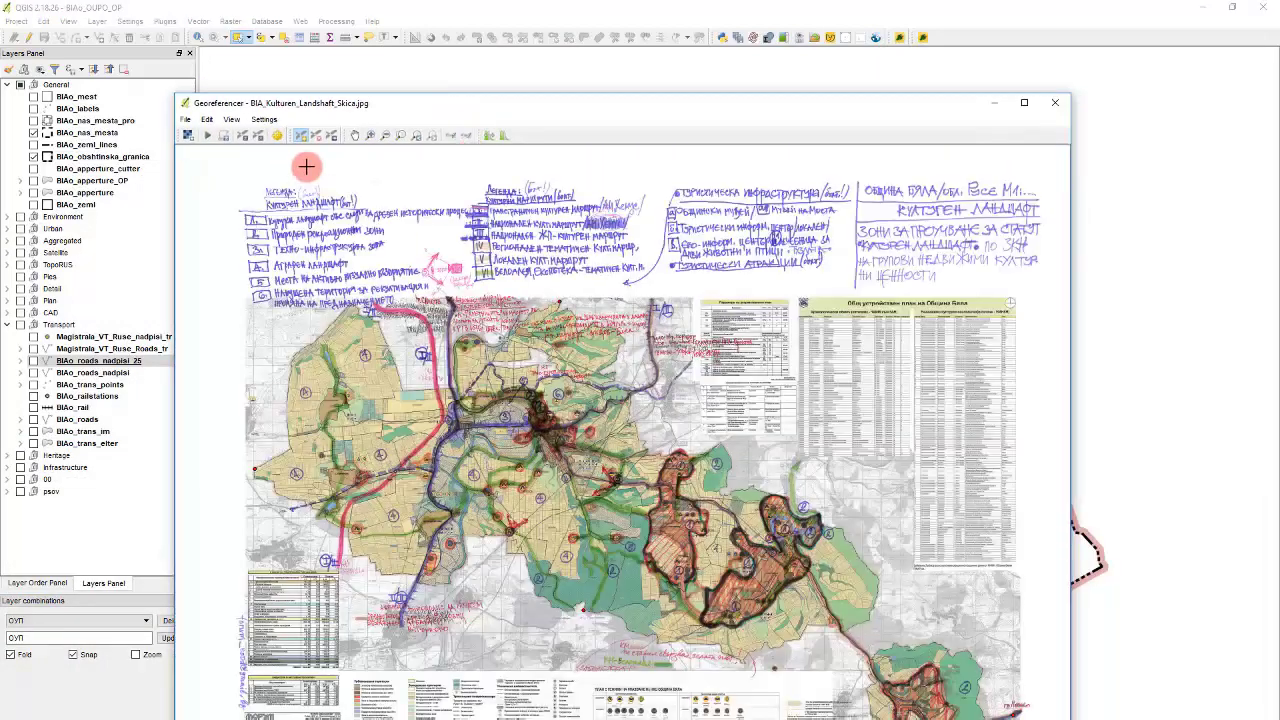
# - Configure the georeferencing with Thin Plate Spline transformation and output raster BIA_Kulturen_Landshaft_Skica_Georeferenced.tif
pyautogui.click(275, 136)
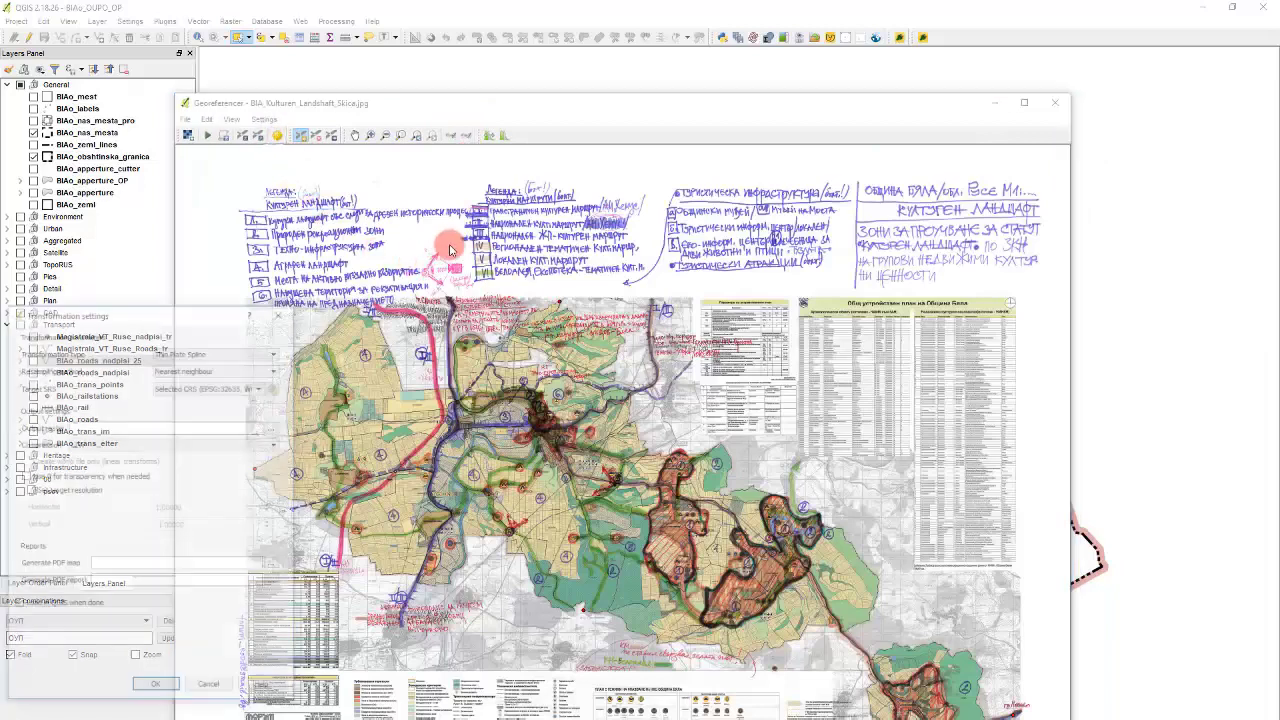
pyautogui.moveTo(210, 320); pyautogui.dragTo(488, 244)
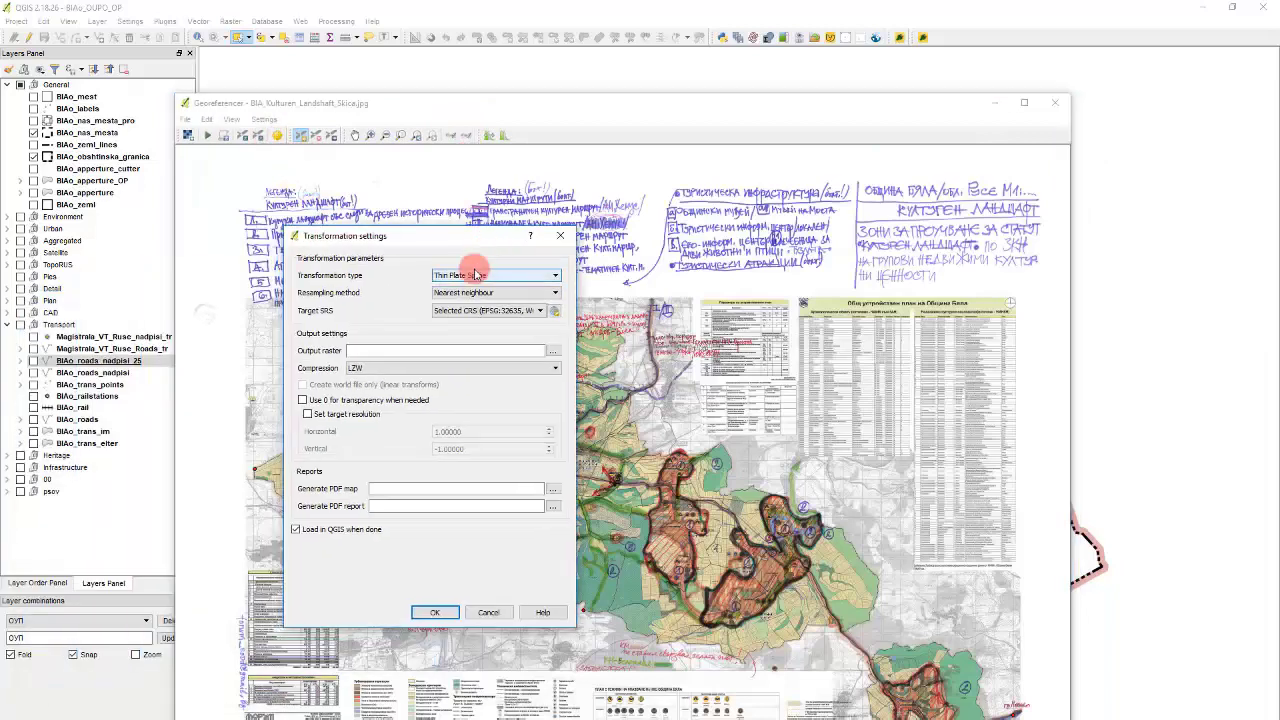
pyautogui.click(472, 276)
pyautogui.click(474, 277)
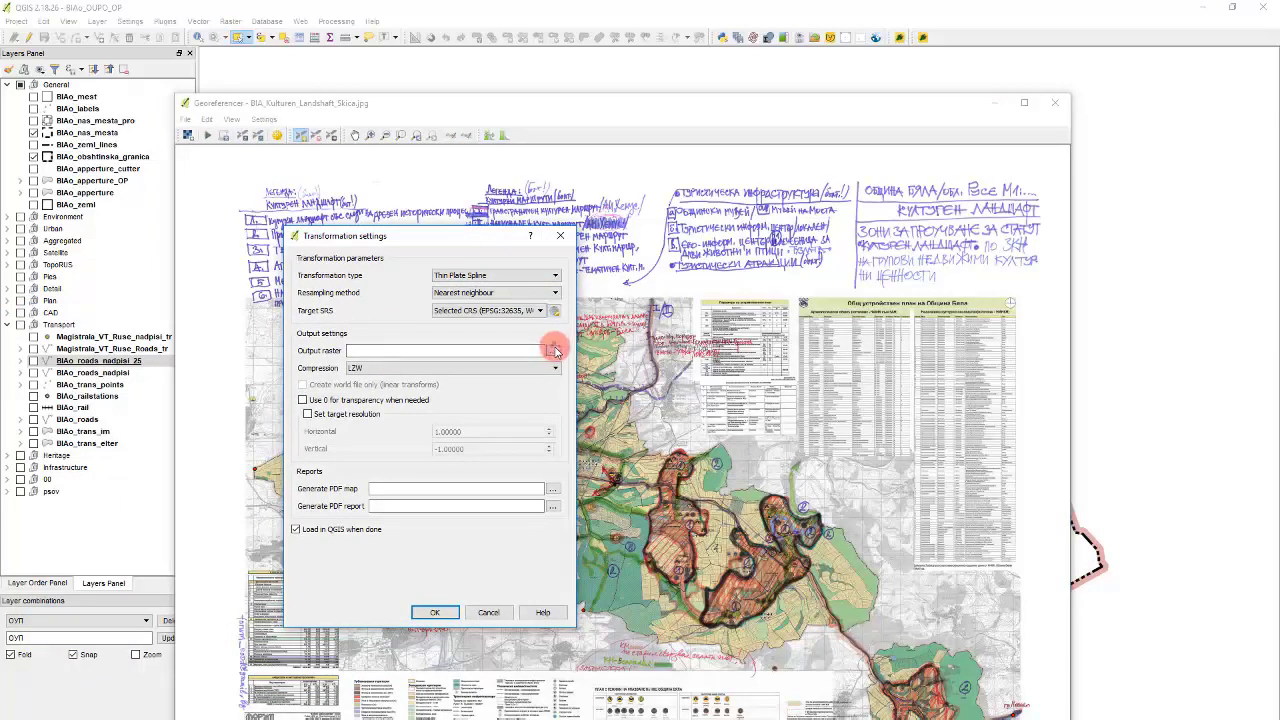
pyautogui.click(556, 350)
pyautogui.click(822, 618)
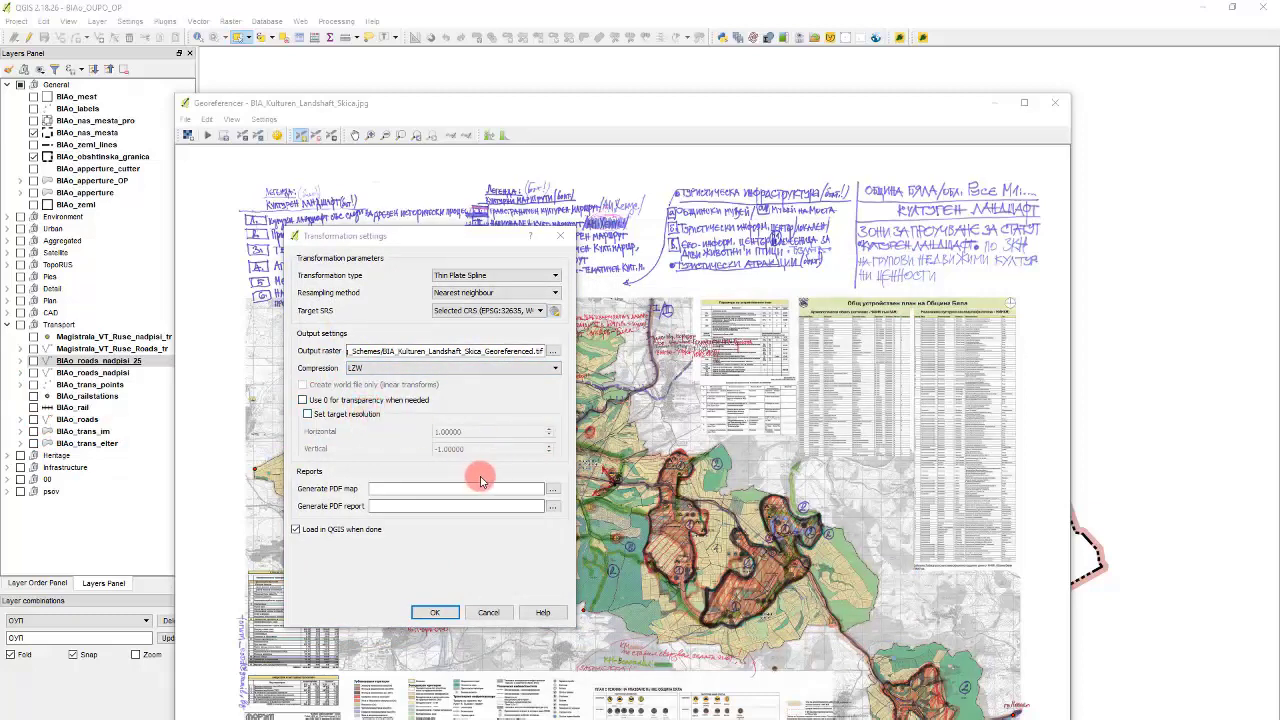
pyautogui.click(451, 612)
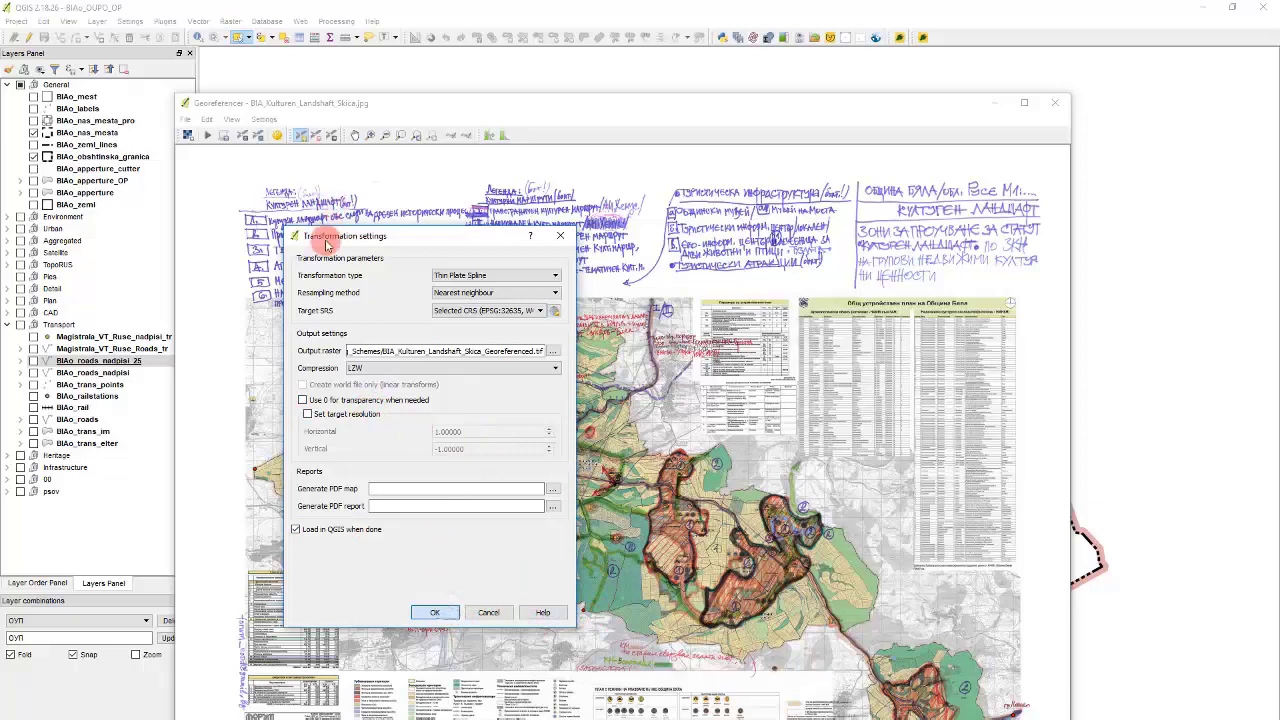
# - Run the georeferencing of the sketch and close the georeferencer
pyautogui.click(207, 140)
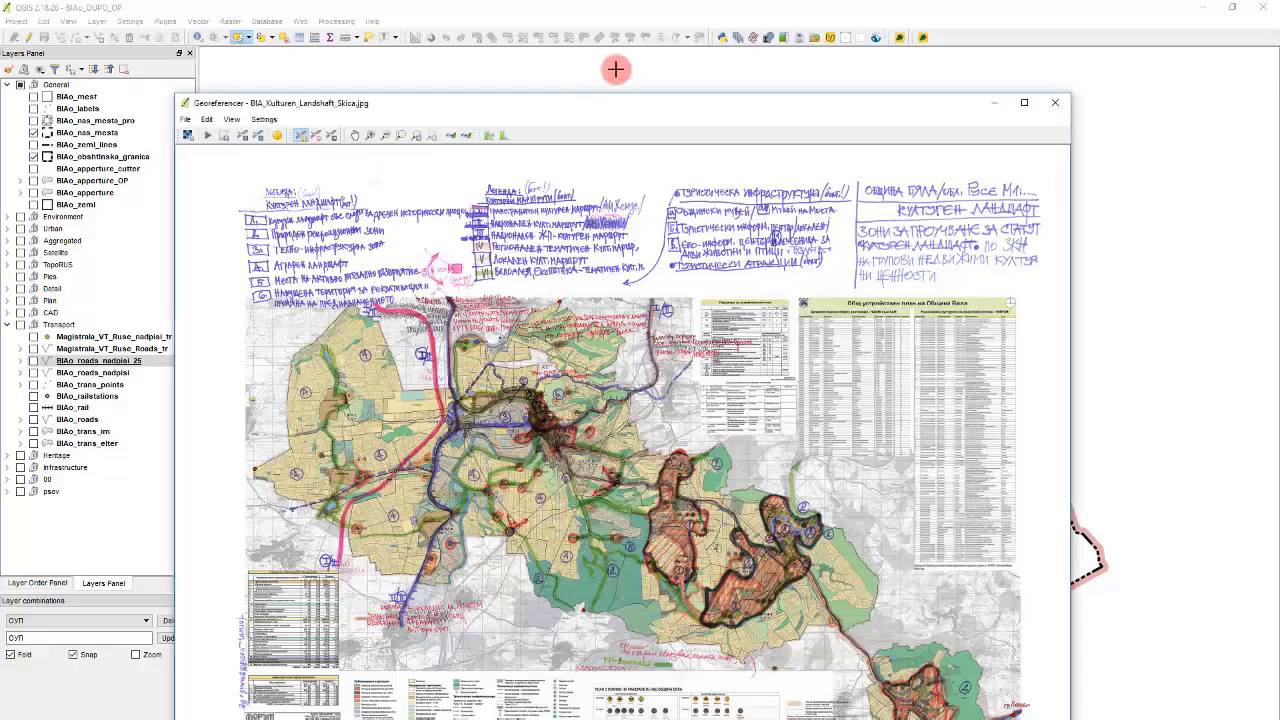
pyautogui.click(1055, 102)
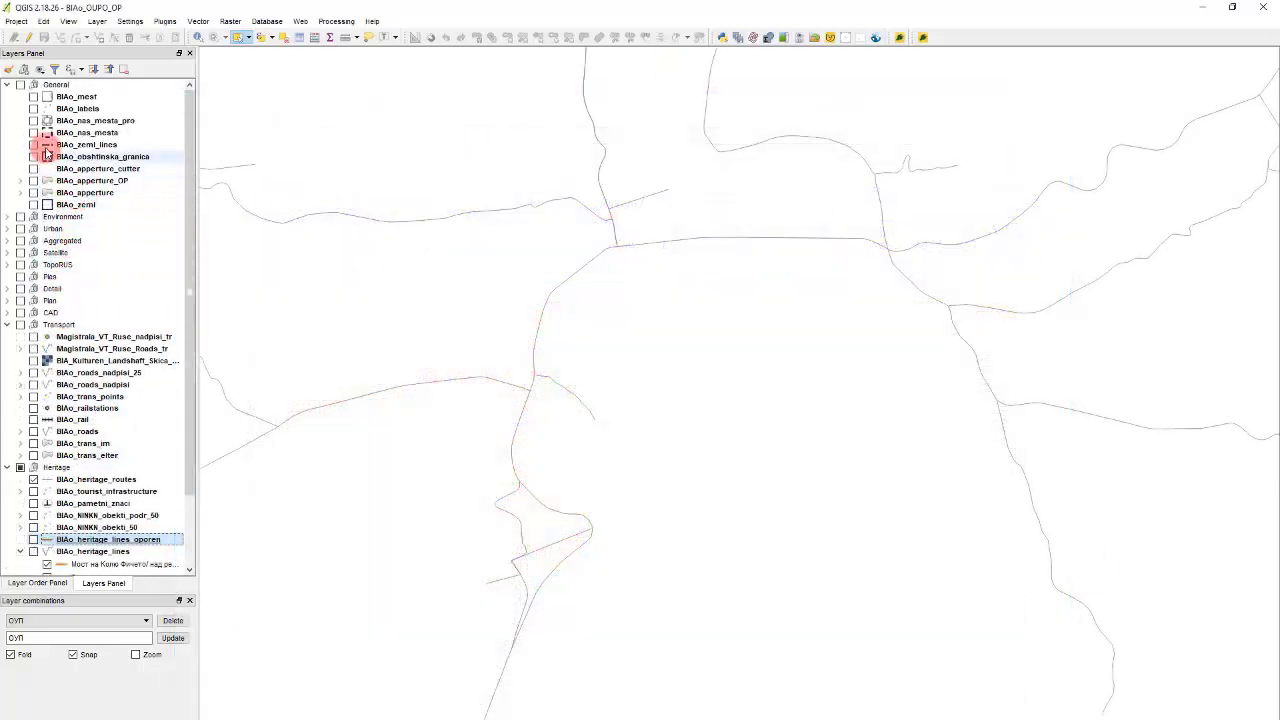
# - Make the BIAo_nas_mesta and BIAo_obshtinska_granica layers visible on the map
pyautogui.click(34, 135)
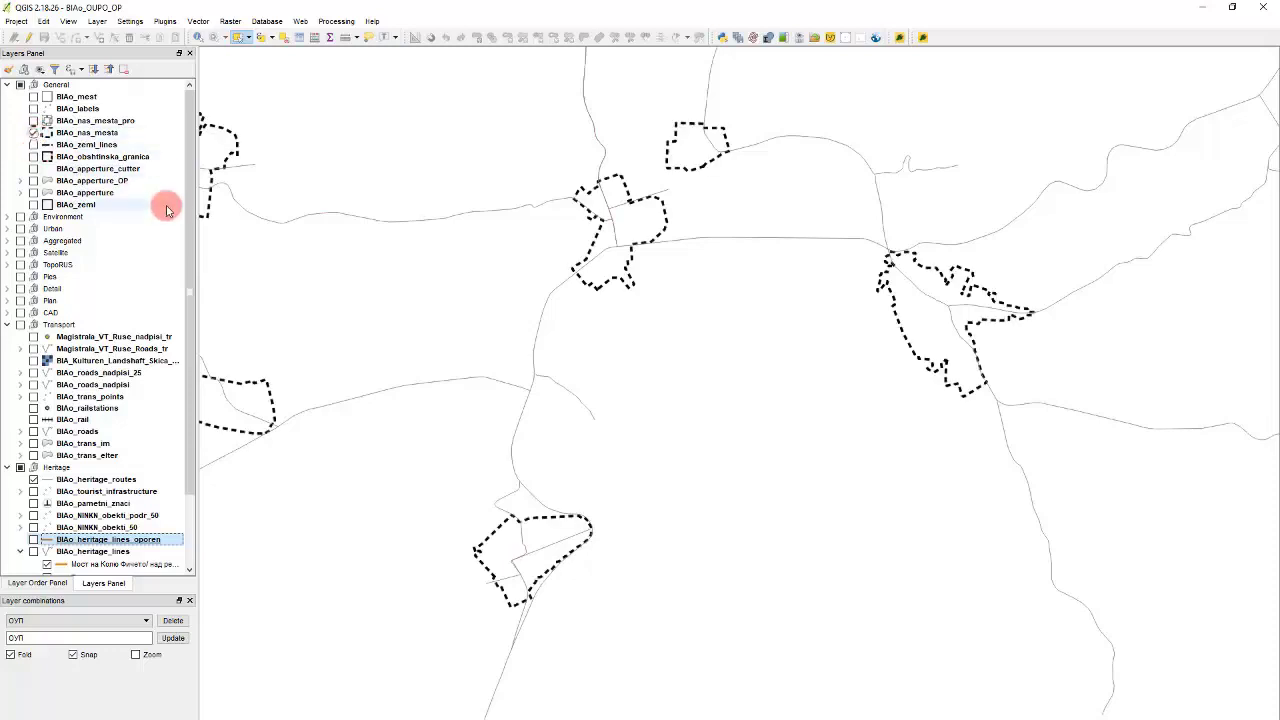
pyautogui.click(86, 158)
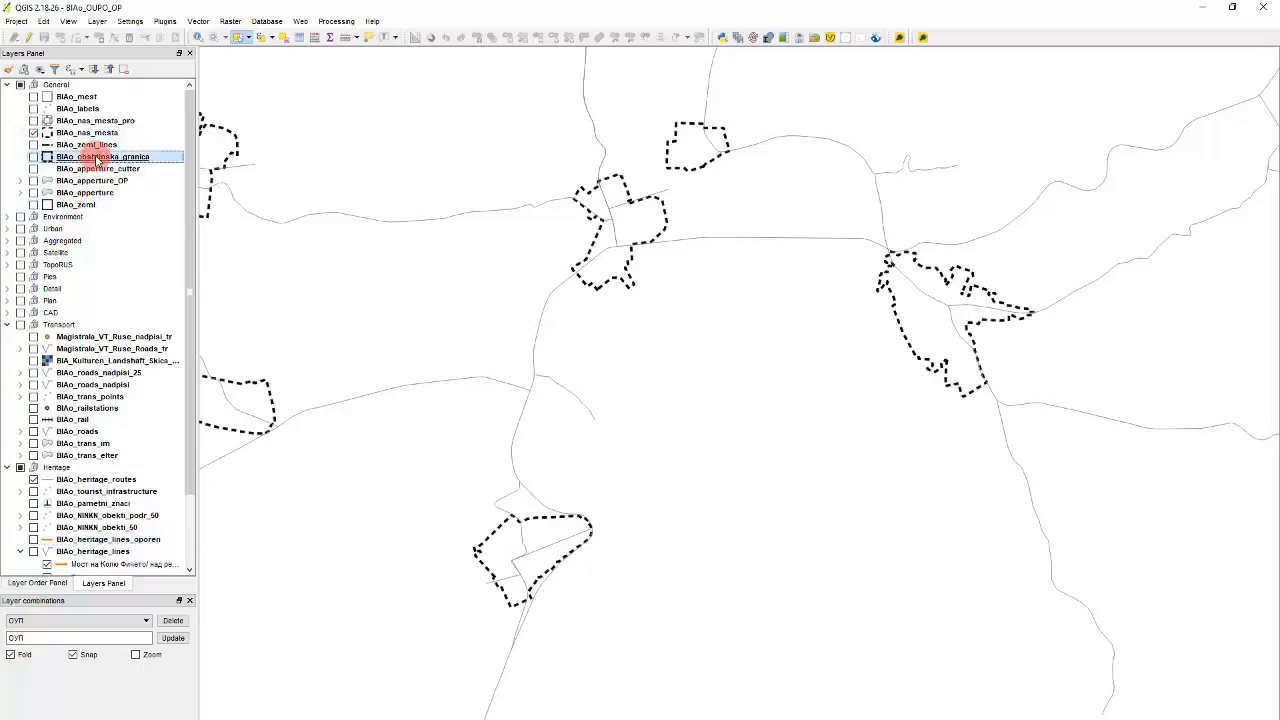
pyautogui.click(34, 158)
pyautogui.scroll(-5, 766, 274)
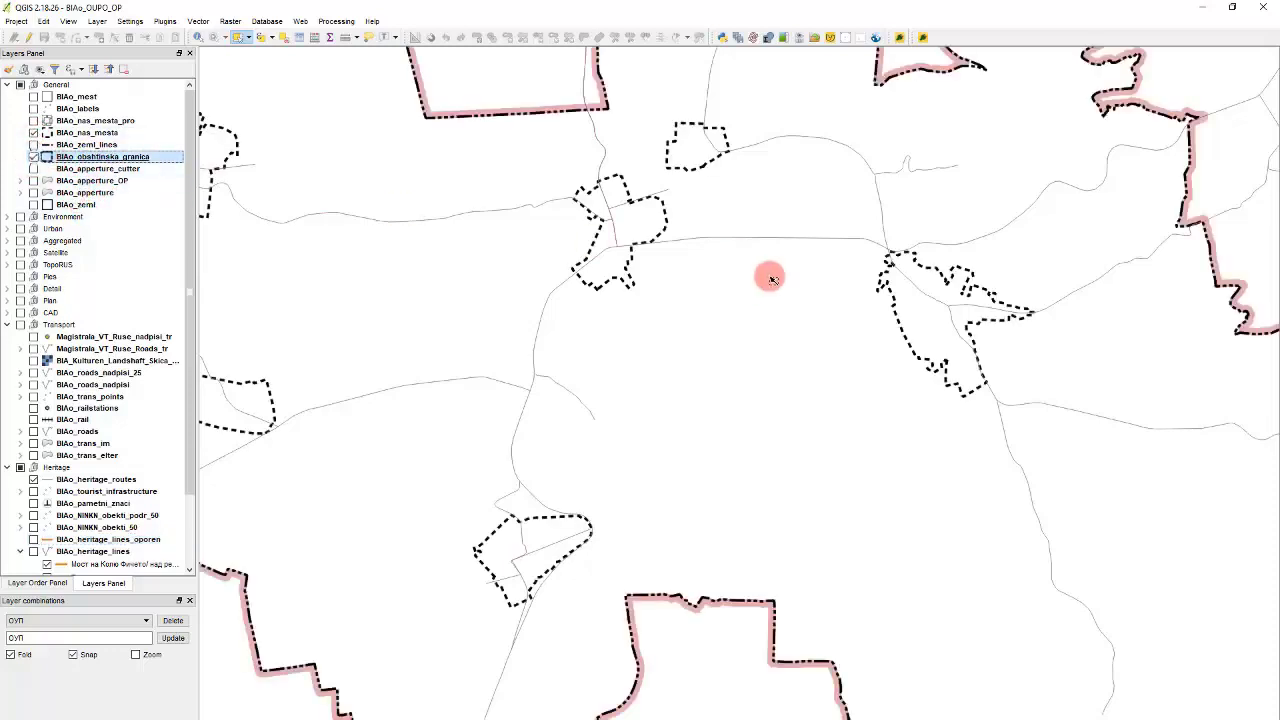
pyautogui.scroll(5, 609, 429)
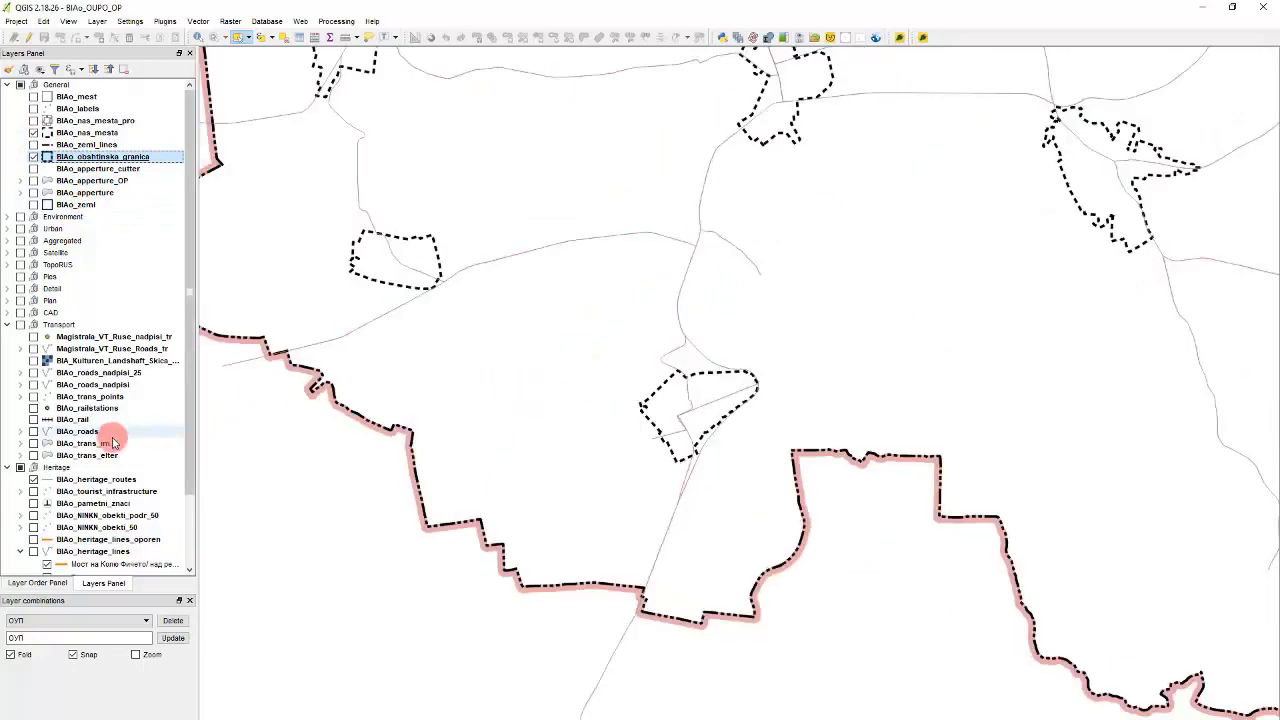
# - Show the georeferenced BIA_Kulturen_Landshaft_Skica raster and move it to the start of the Heritage group
pyautogui.scroll(-3, 110, 440)
pyautogui.click(35, 278)
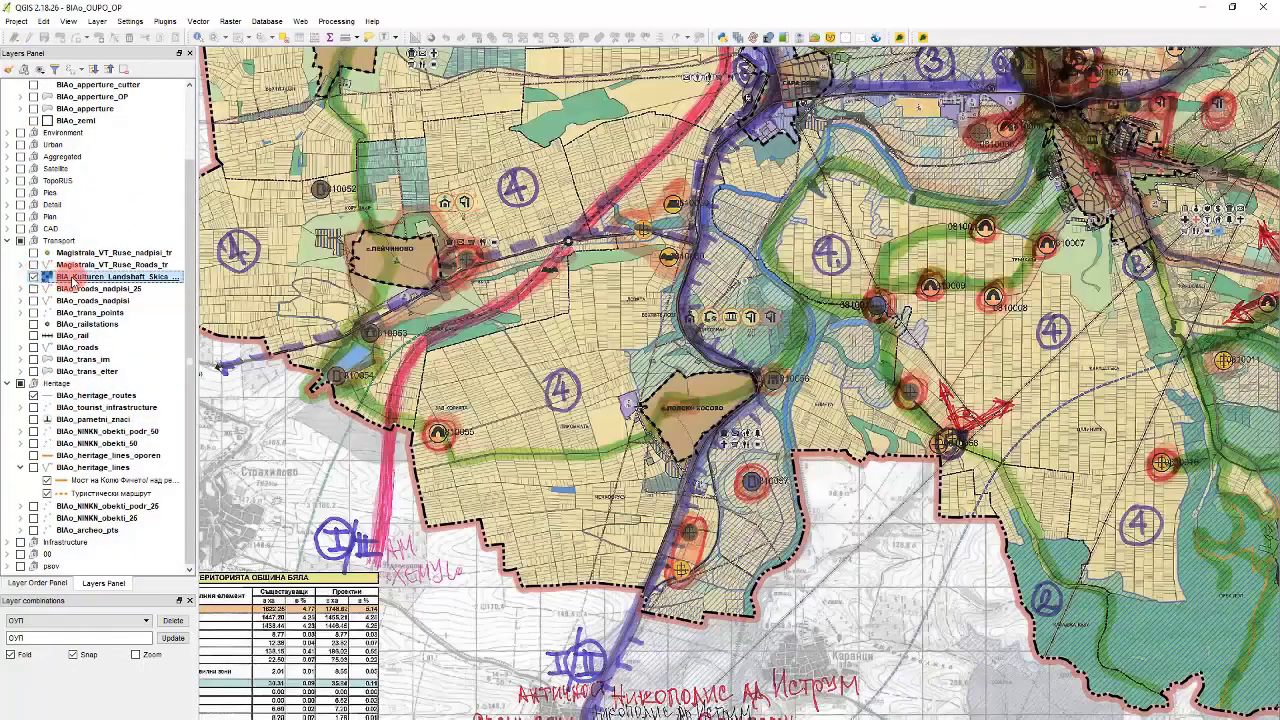
pyautogui.moveTo(79, 280); pyautogui.dragTo(120, 390)
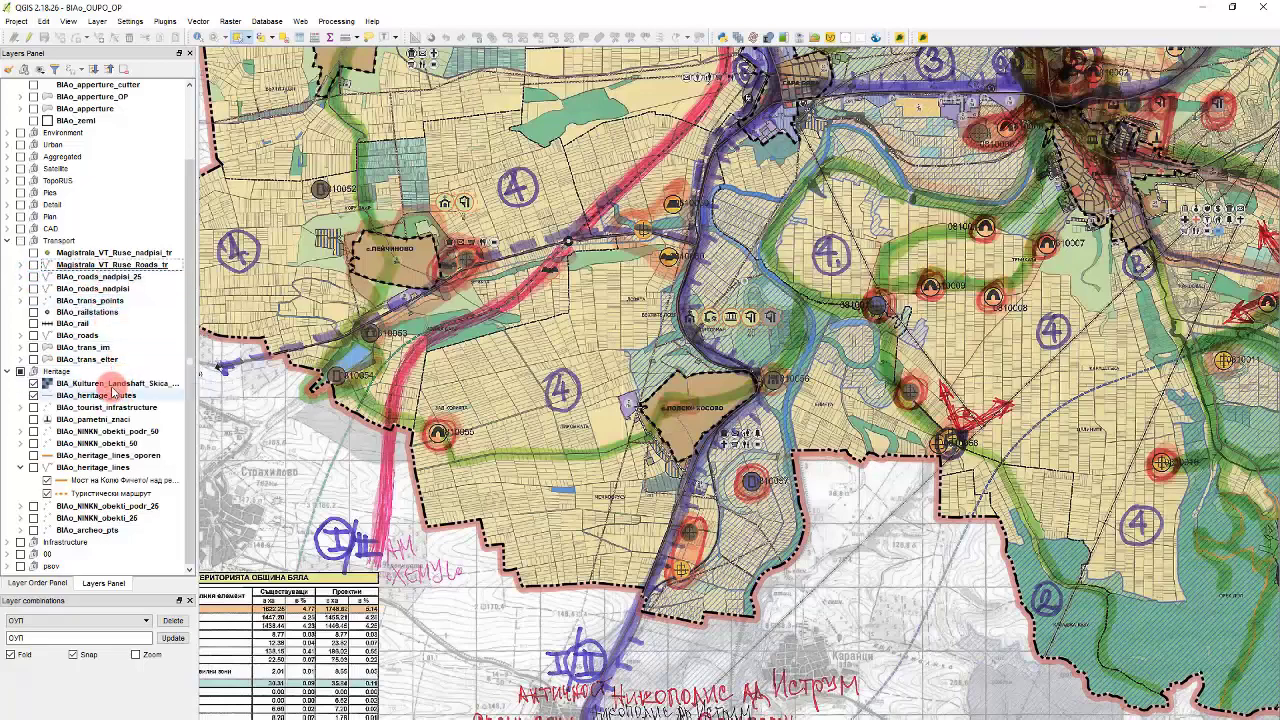
pyautogui.scroll(6, 785, 345)
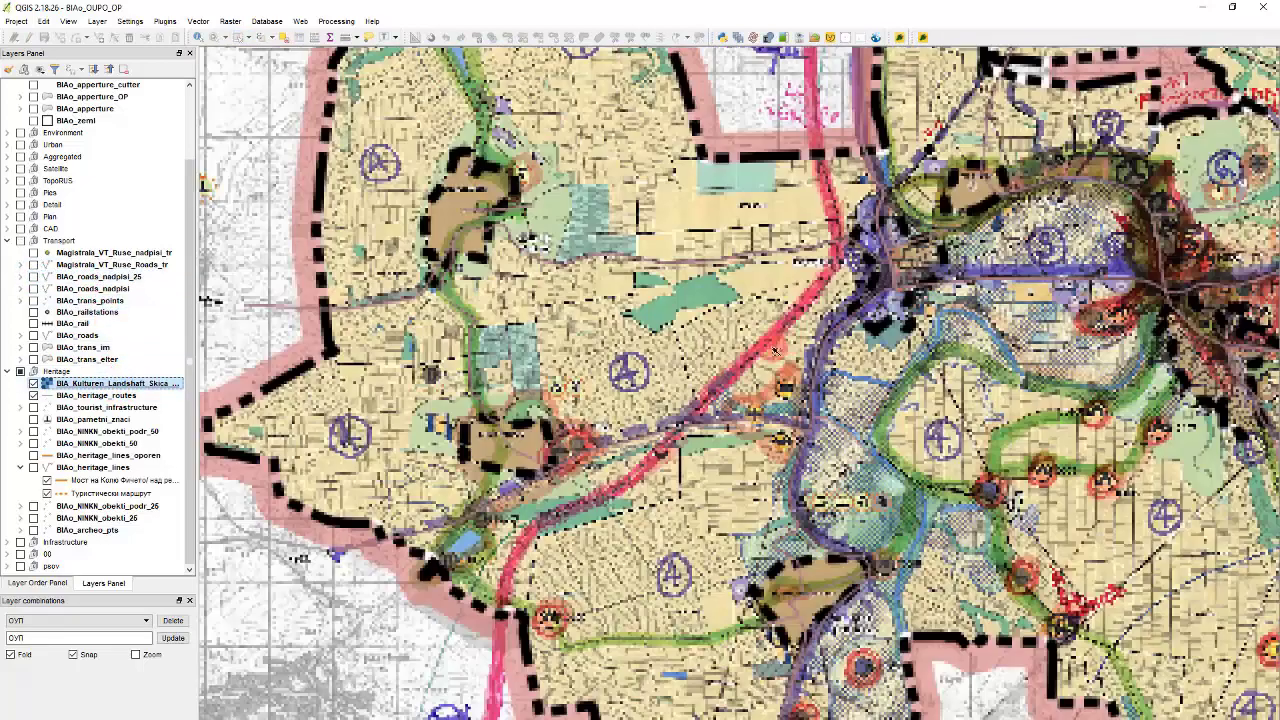
# - Review the style, fields and general properties of the BIAo_heritage_routes layer without changing them
pyautogui.click(100, 443)
pyautogui.click(105, 343)
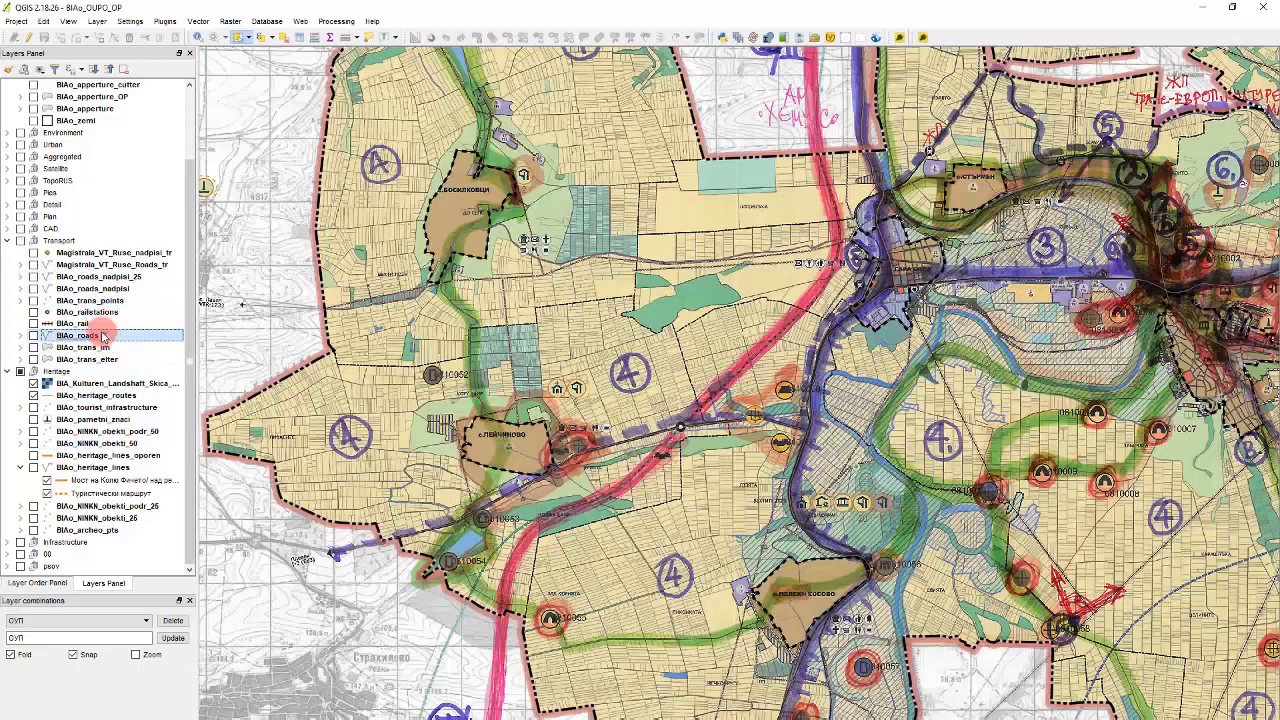
pyautogui.click(97, 397)
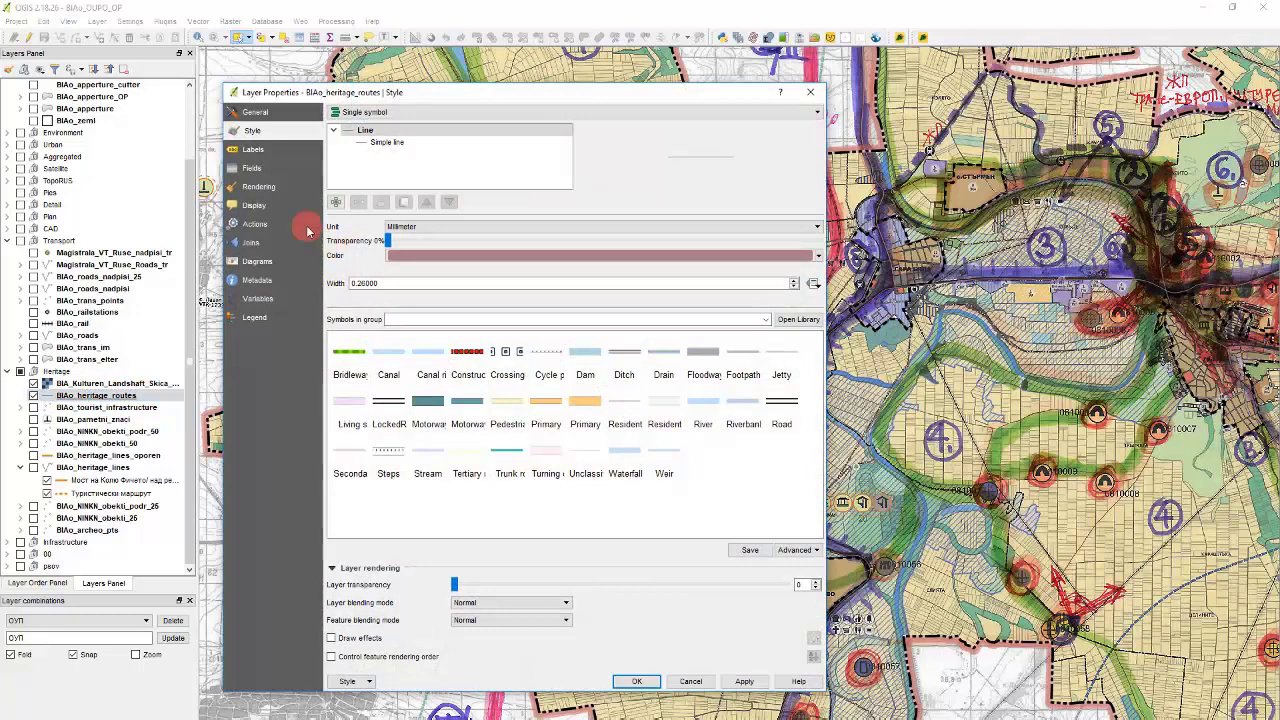
pyautogui.click(285, 166)
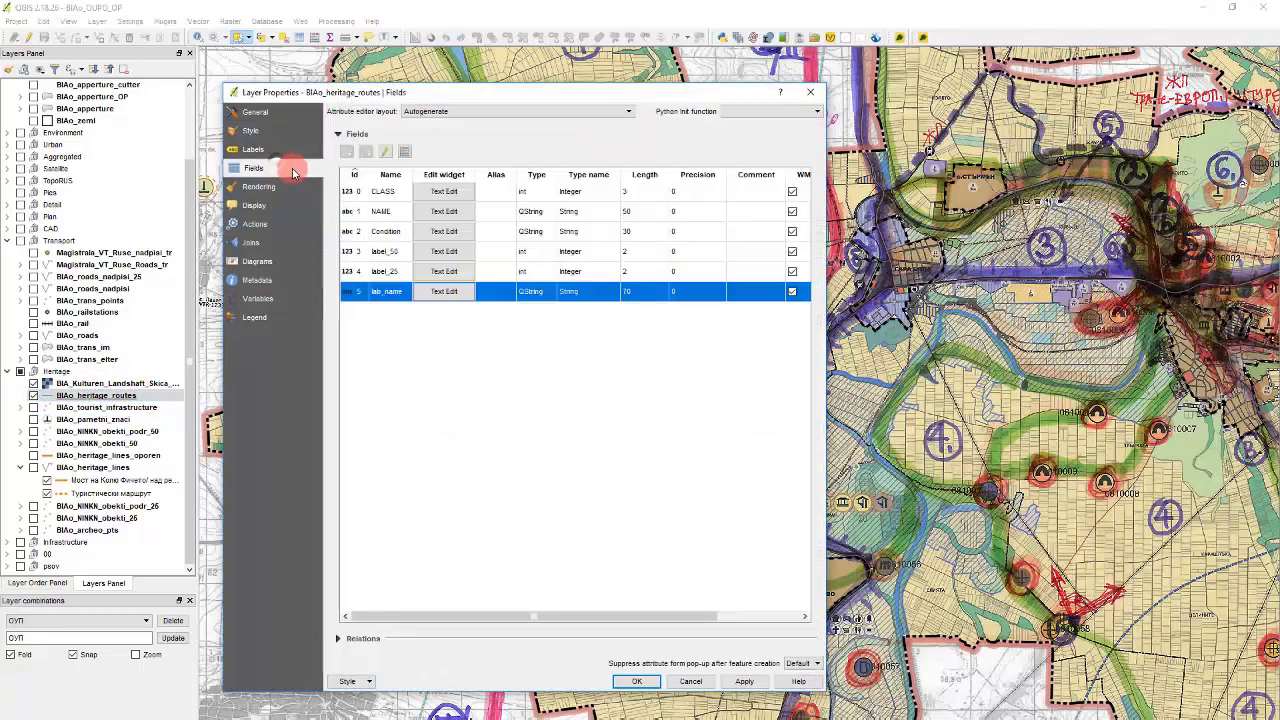
pyautogui.click(297, 112)
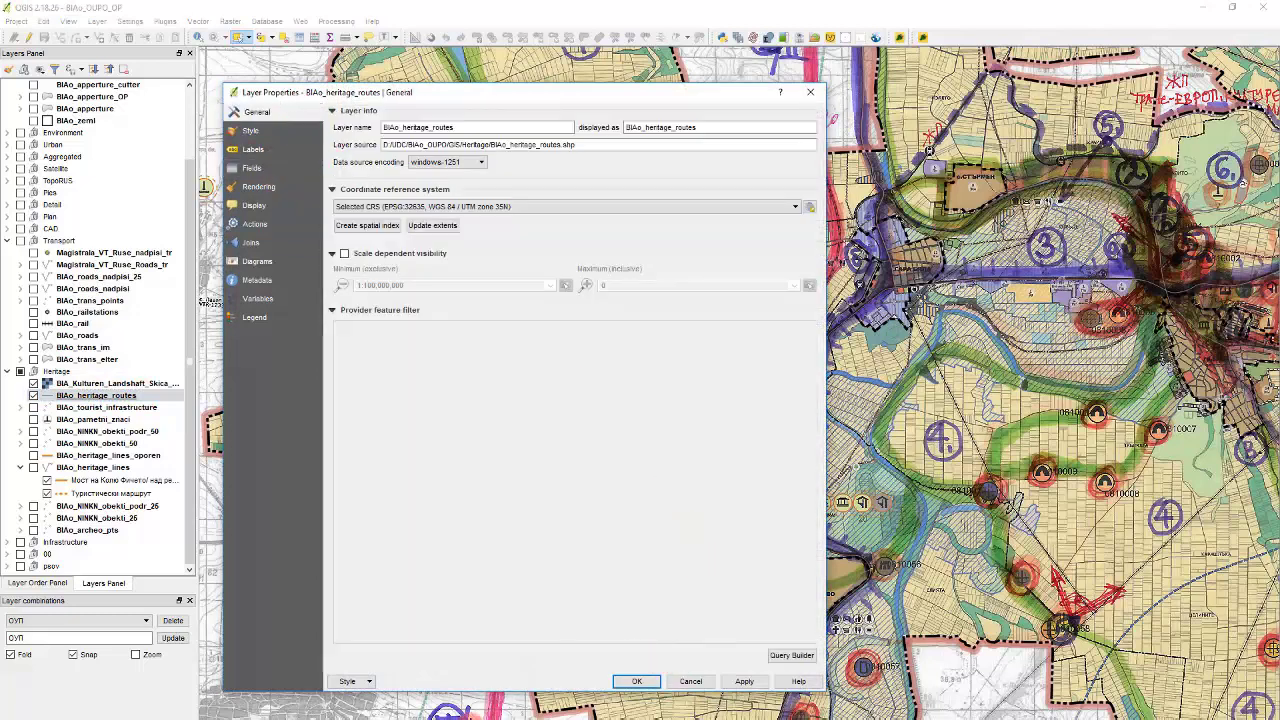
pyautogui.click(692, 681)
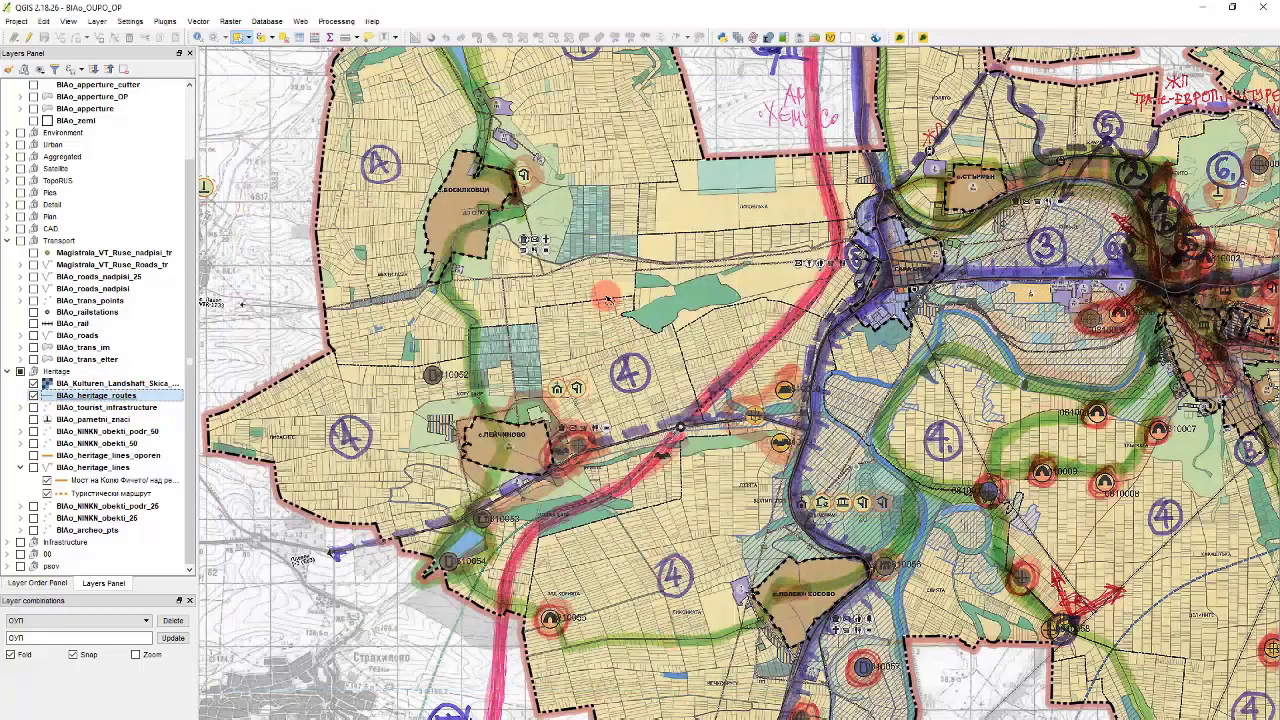
# - Examine the cultural routes legend on the sketch and check the symbol style options of BIAo_heritage_routes
pyautogui.scroll(-2, 510, 595)
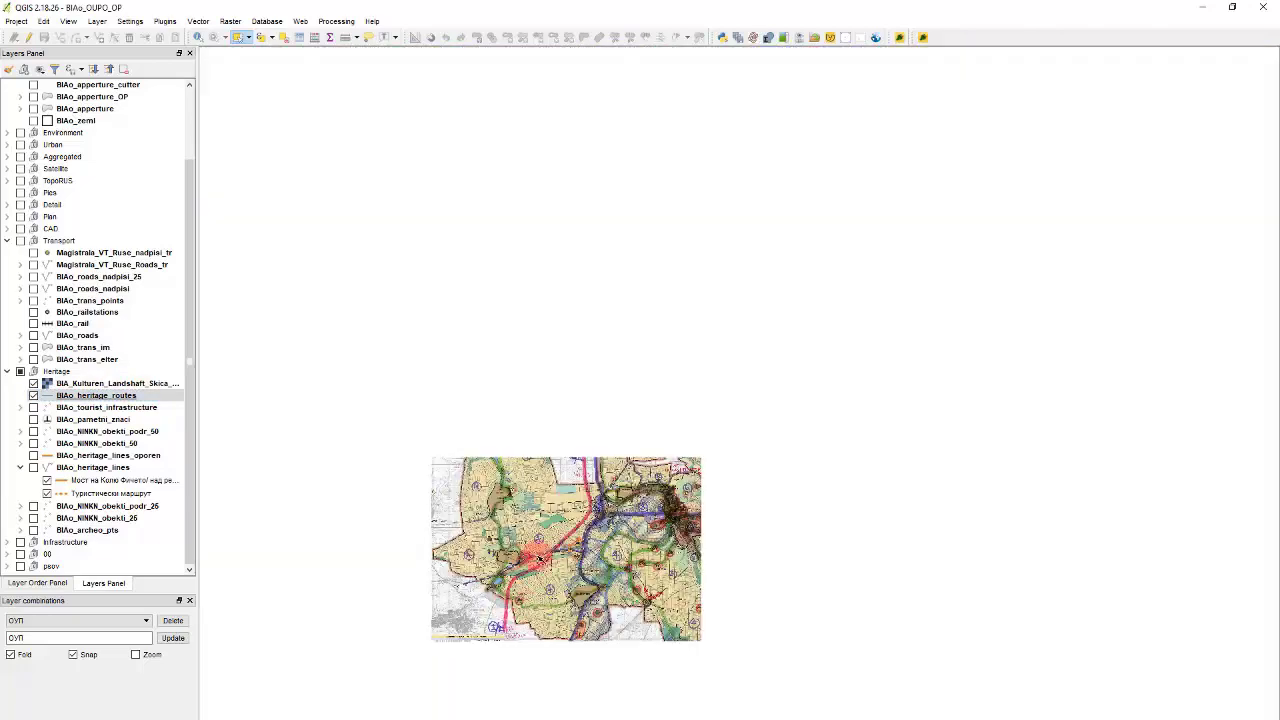
pyautogui.scroll(4, 800, 268)
pyautogui.scroll(-2, 560, 230)
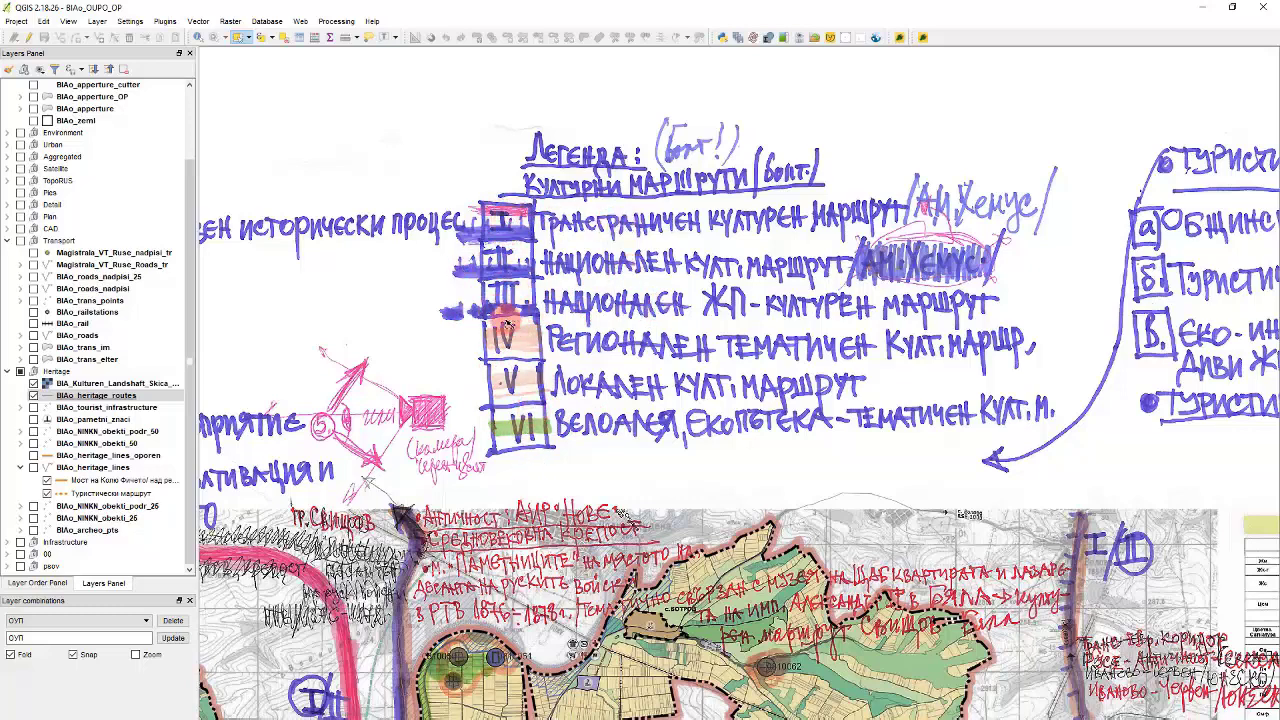
pyautogui.doubleClick(65, 396)
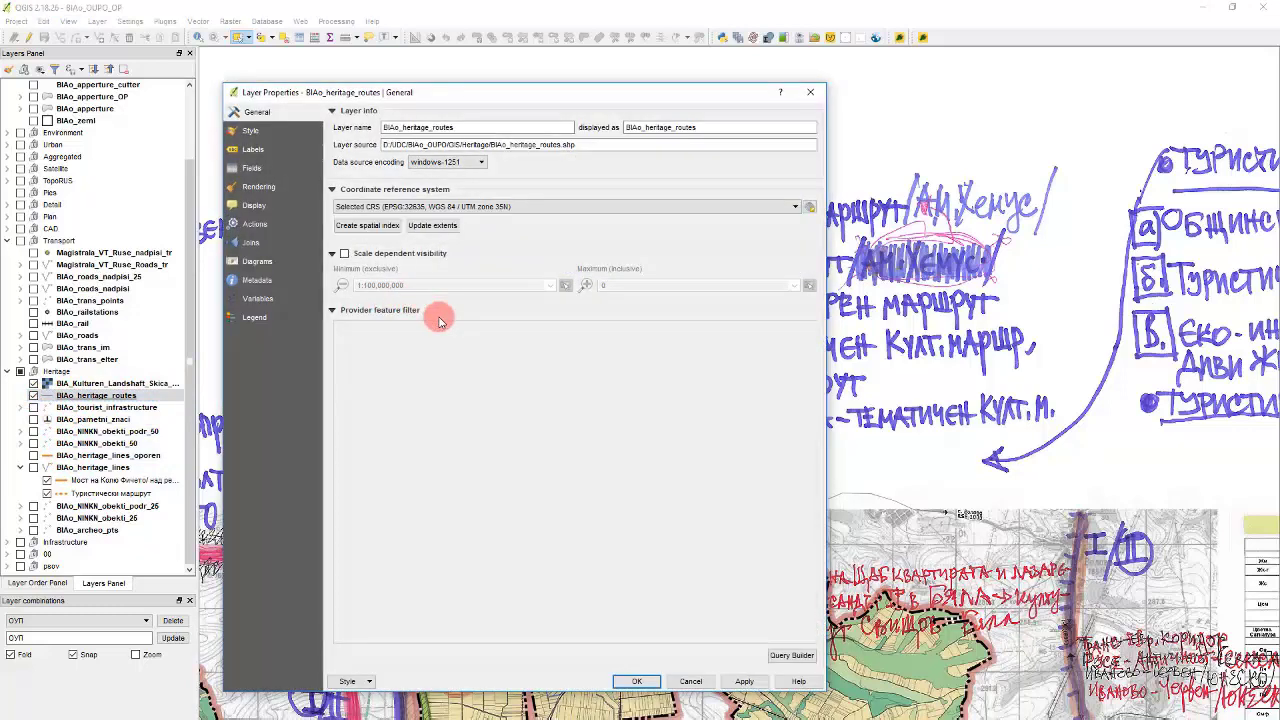
pyautogui.click(270, 135)
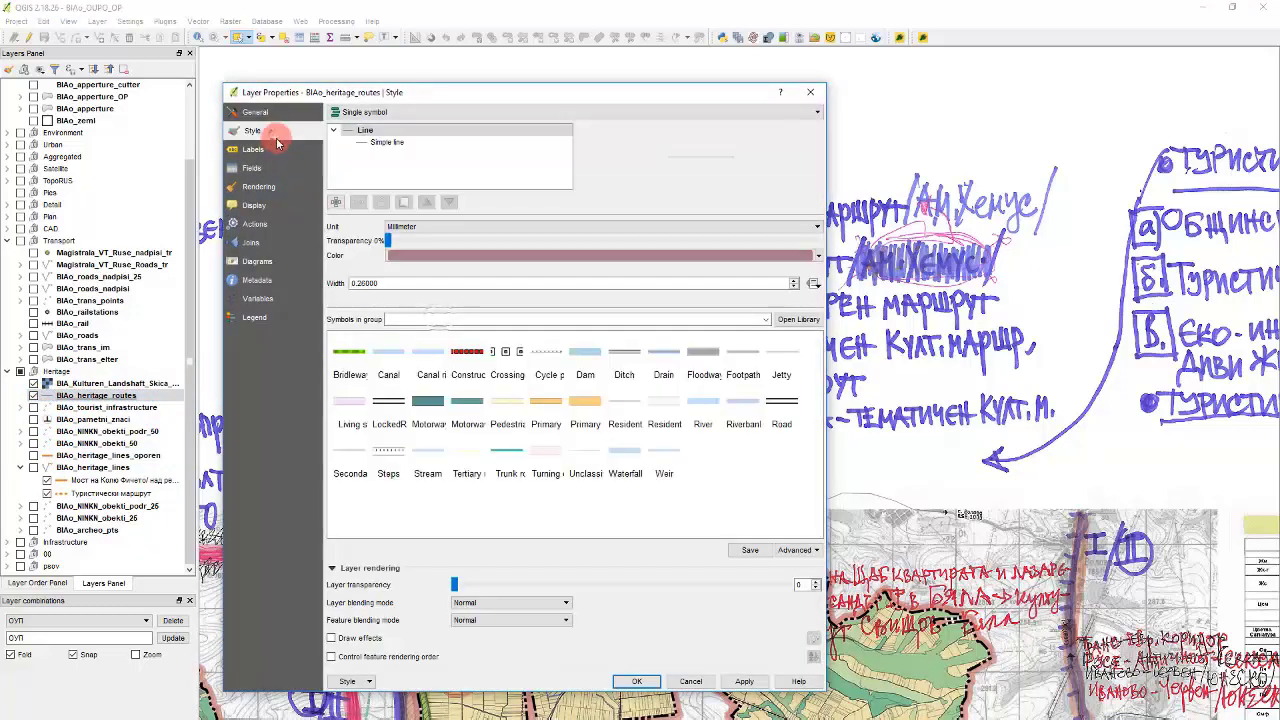
pyautogui.click(388, 114)
pyautogui.click(390, 112)
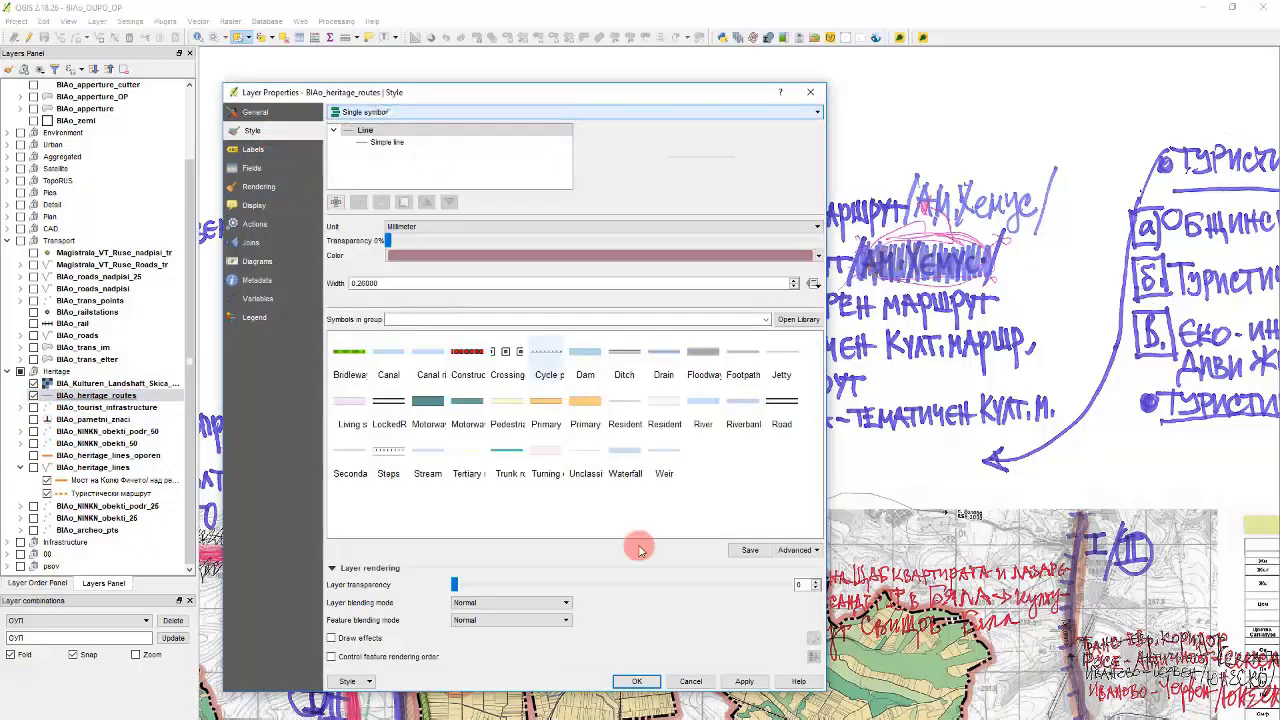
pyautogui.click(690, 681)
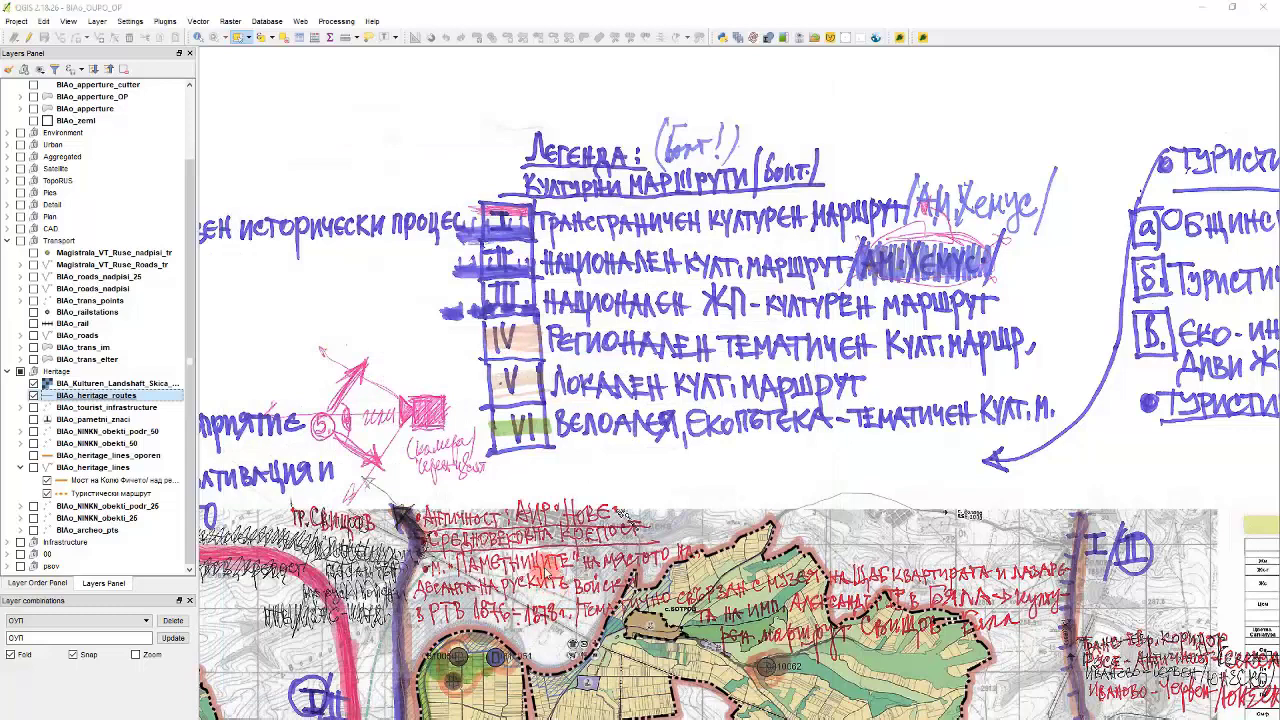
# - Delete the fields CLASS, NAME, Condition, label_50 and lab_name from the BIAo_heritage_routes attribute table
pyautogui.press('F6')
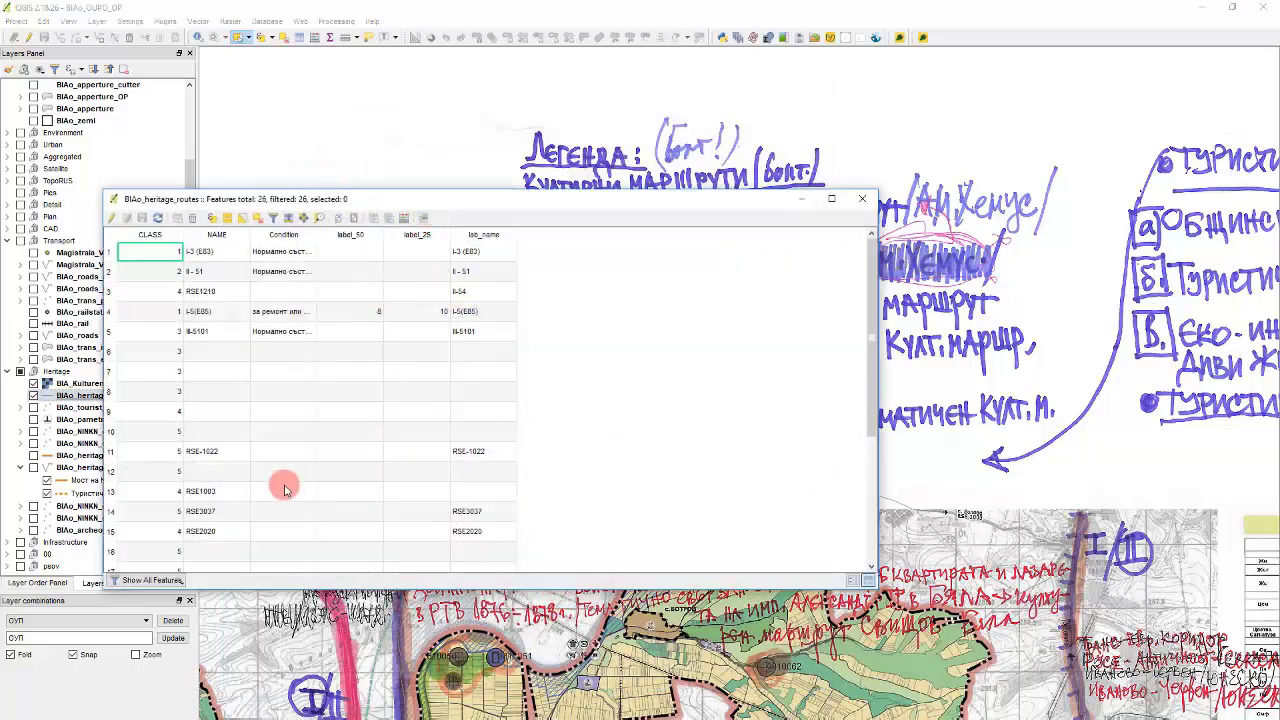
pyautogui.click(113, 221)
pyautogui.click(388, 217)
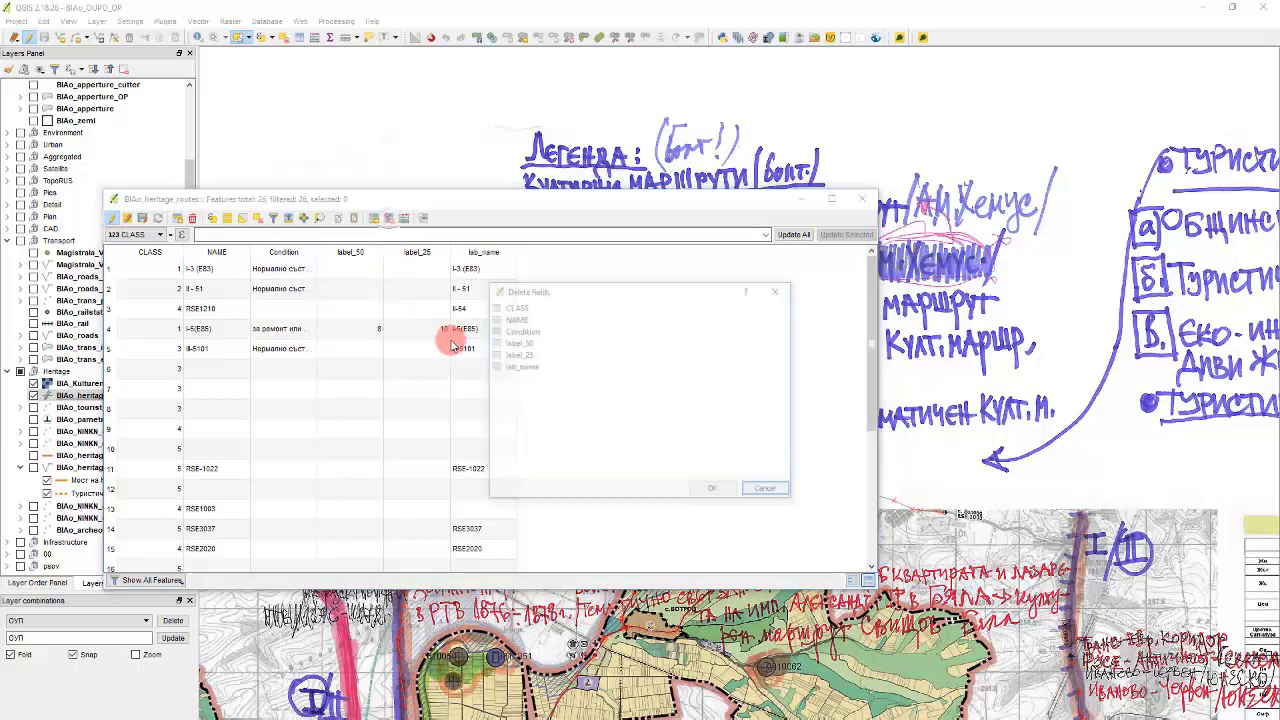
pyautogui.click(549, 308)
pyautogui.click(544, 318)
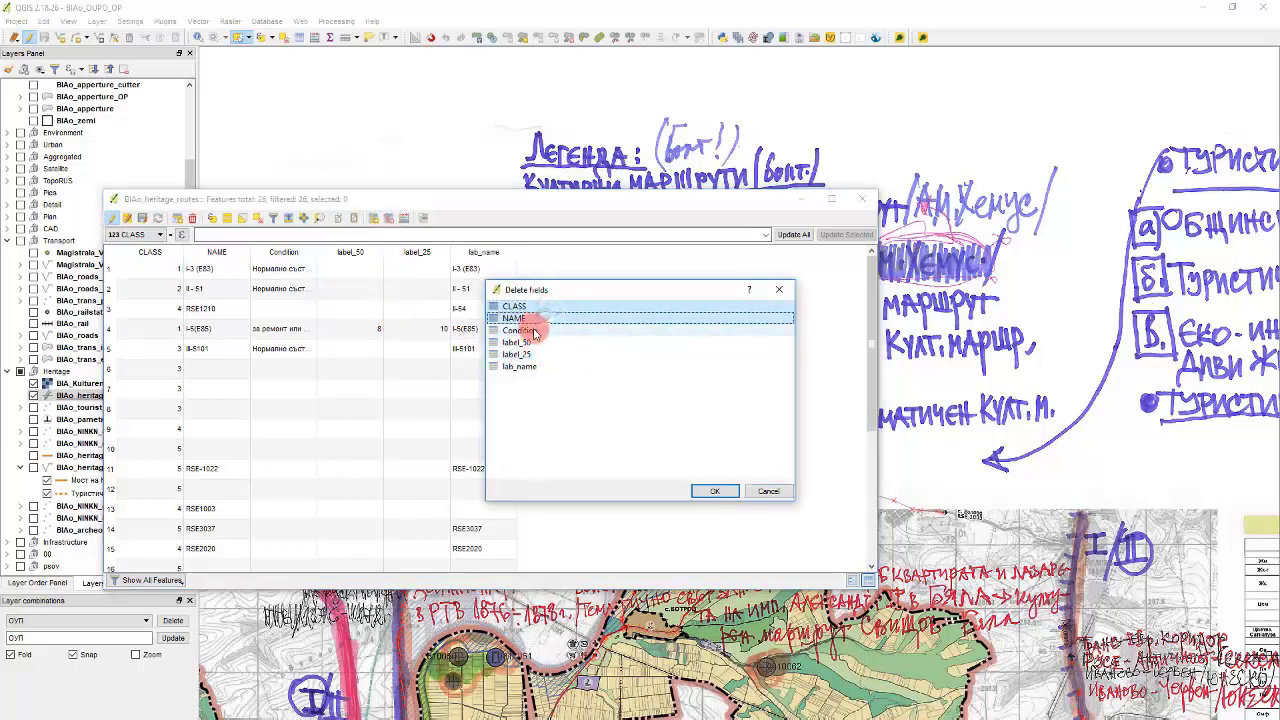
pyautogui.moveTo(535, 333); pyautogui.dragTo(540, 350)
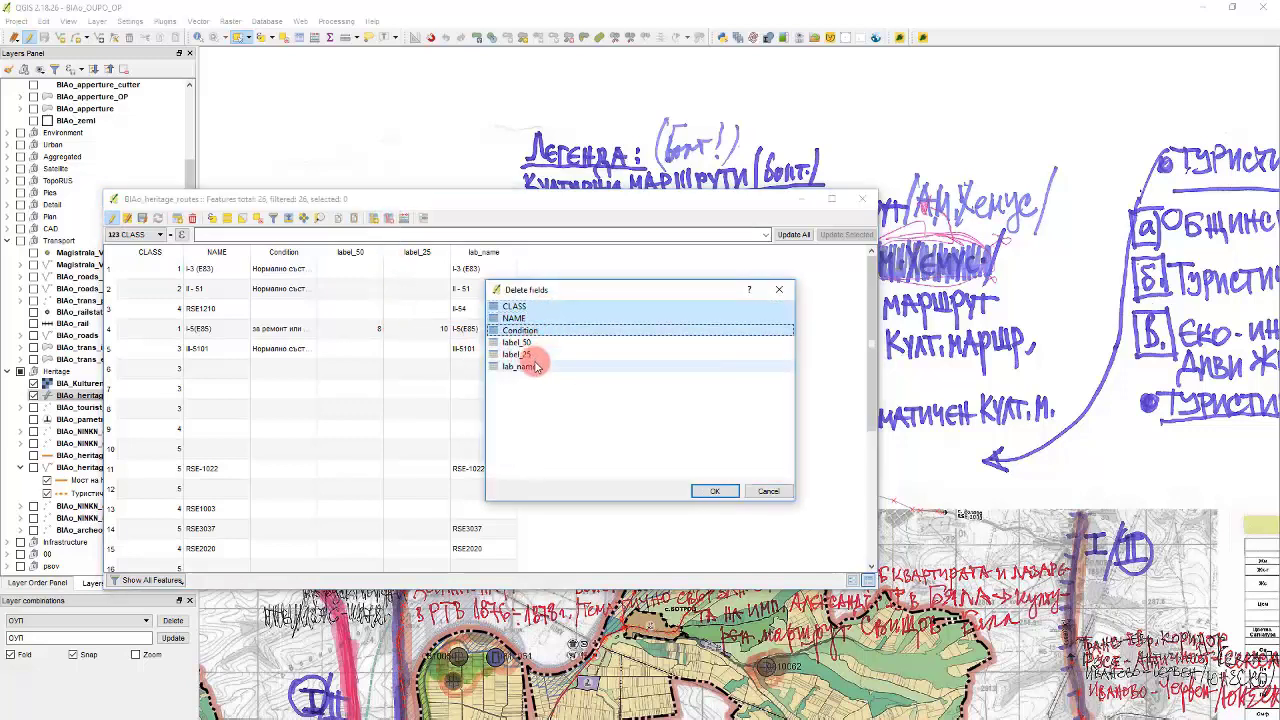
pyautogui.click(528, 345)
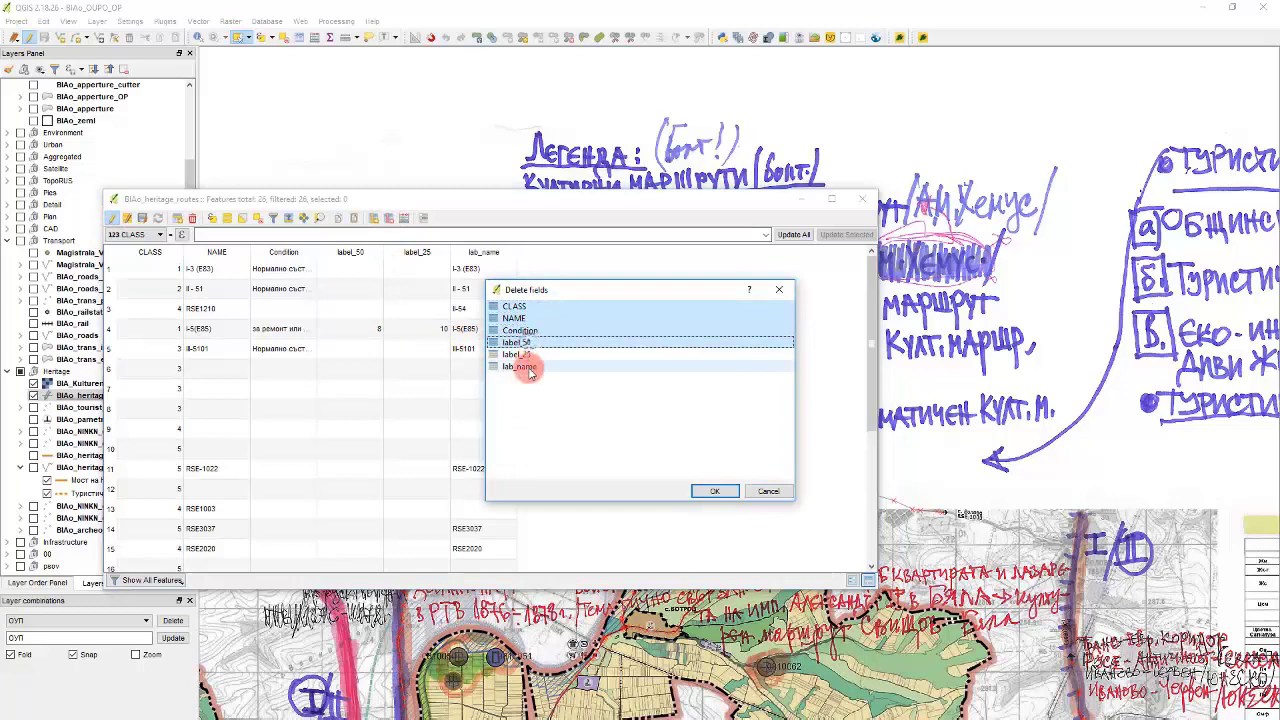
pyautogui.click(530, 368)
pyautogui.click(706, 491)
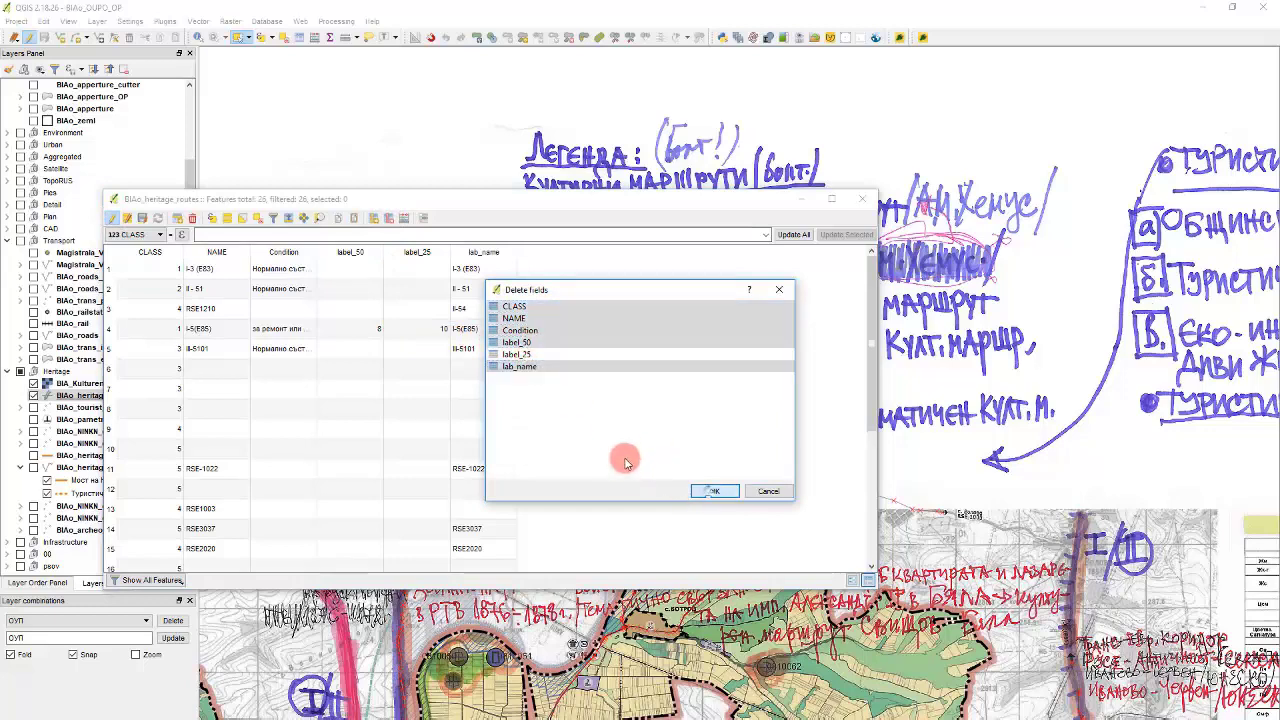
# - Add a whole number (integer) field named route_int with length 1 to the BIAo_heritage_routes attribute table
pyautogui.click(371, 222)
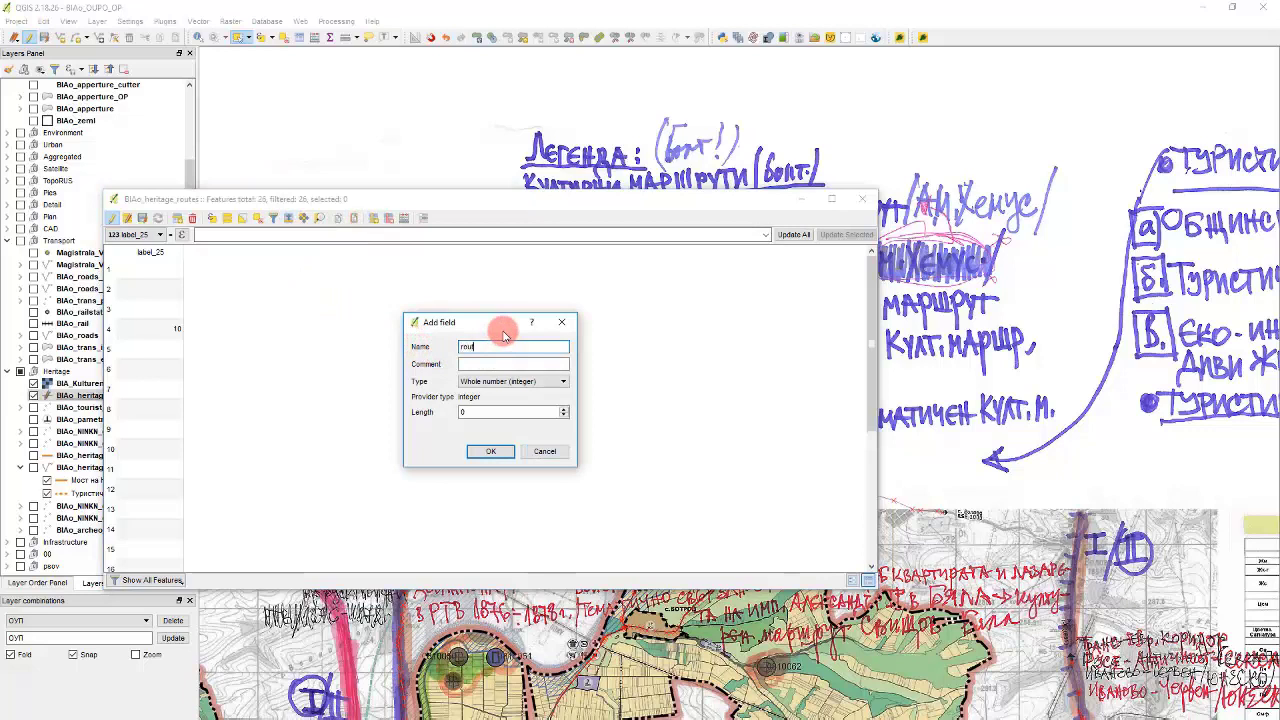
pyautogui.write('route_type')
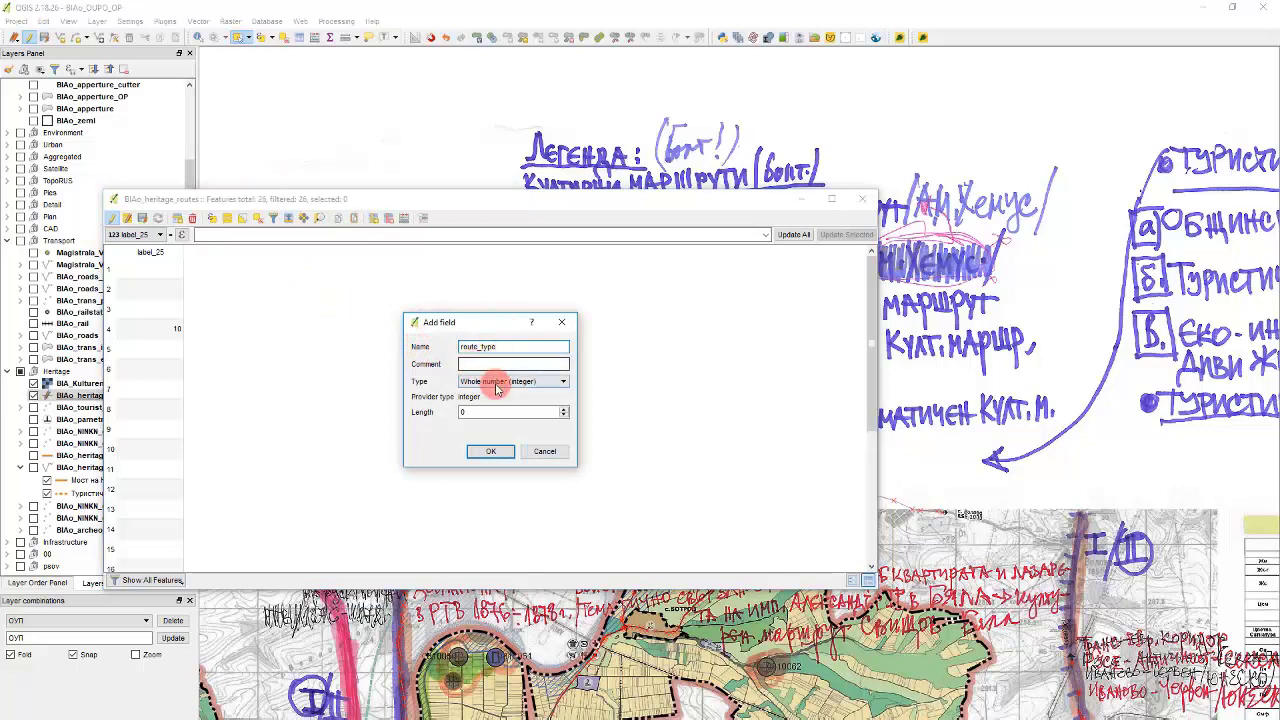
pyautogui.moveTo(506, 346); pyautogui.dragTo(438, 335)
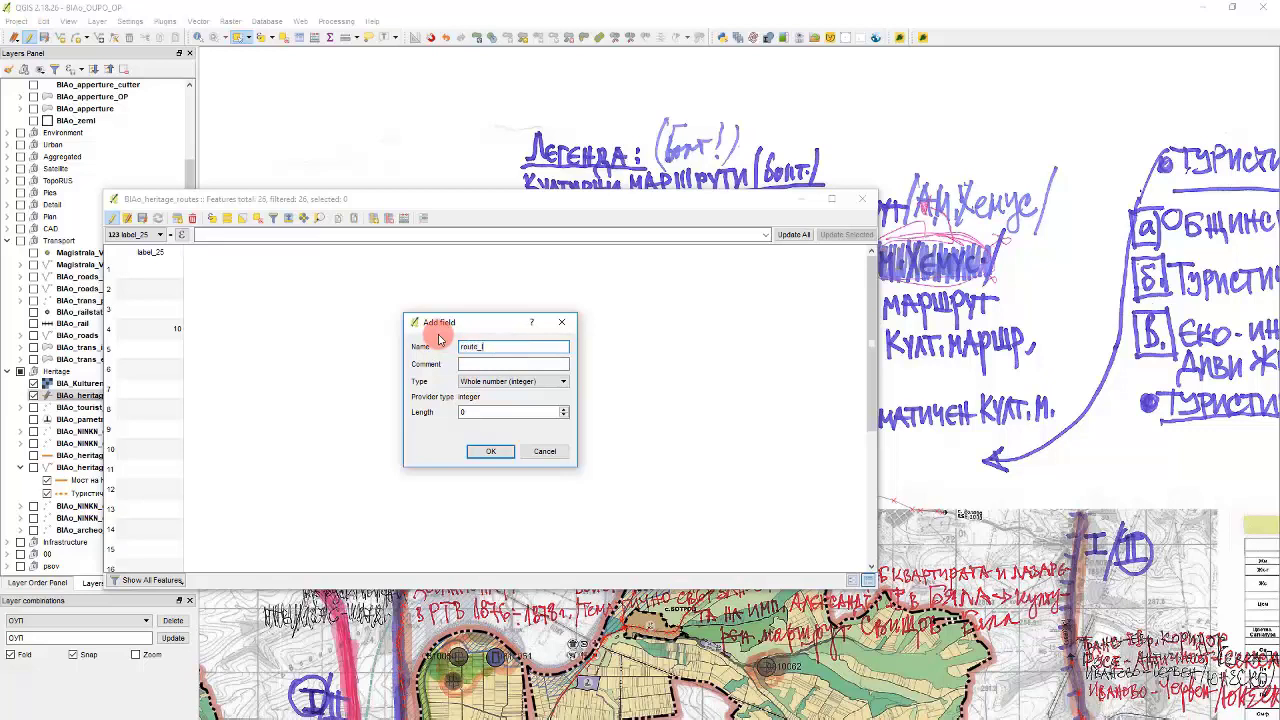
pyautogui.click(476, 368)
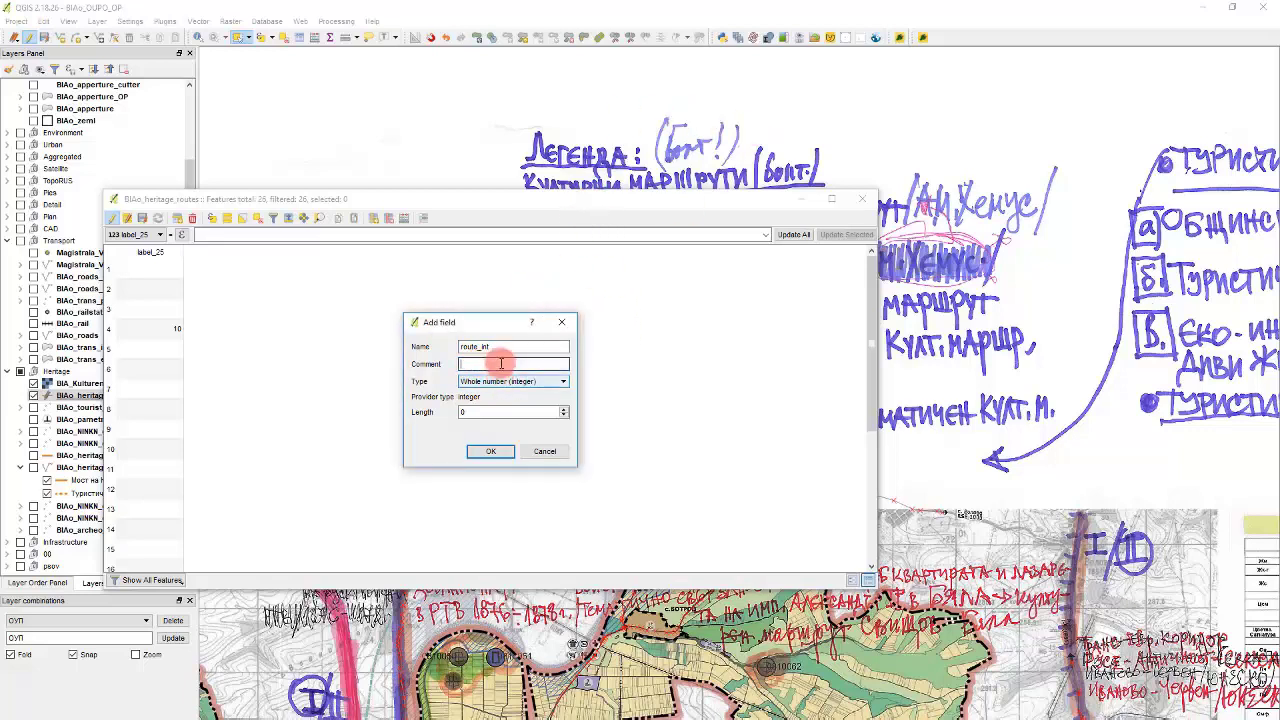
pyautogui.click(500, 380)
pyautogui.click(484, 424)
pyautogui.click(463, 412)
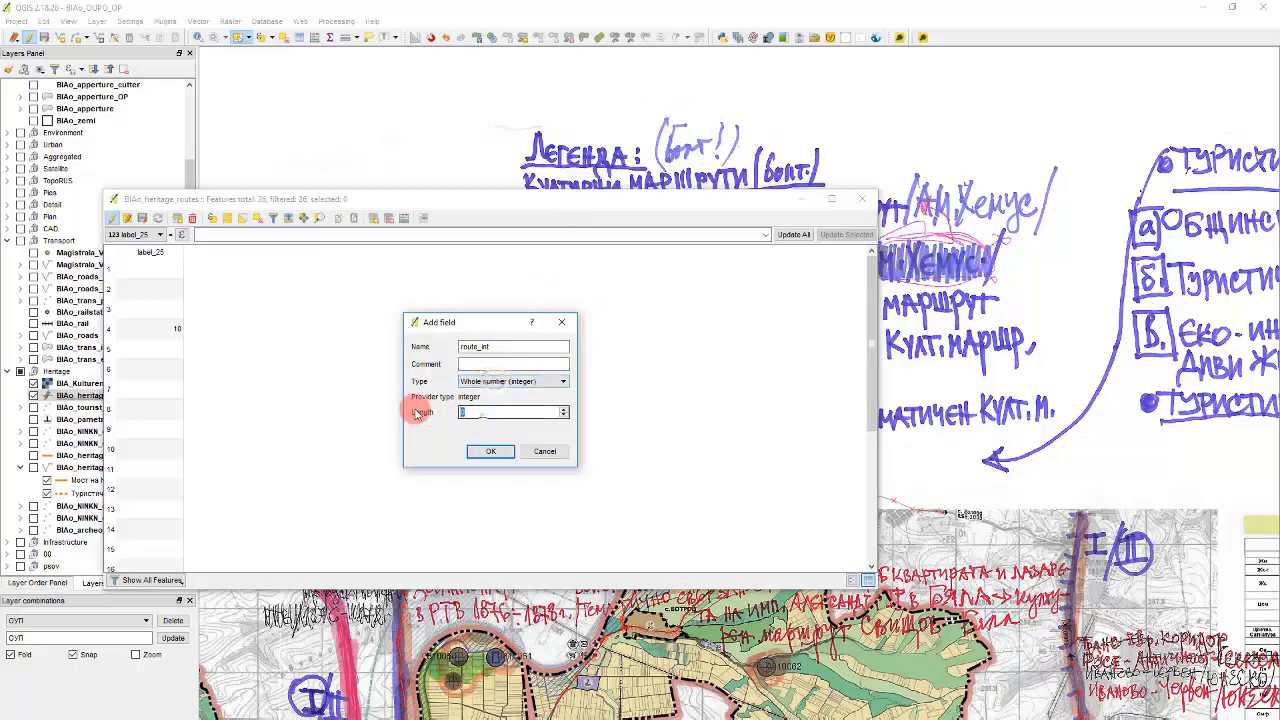
pyautogui.write('1')
pyautogui.click(490, 451)
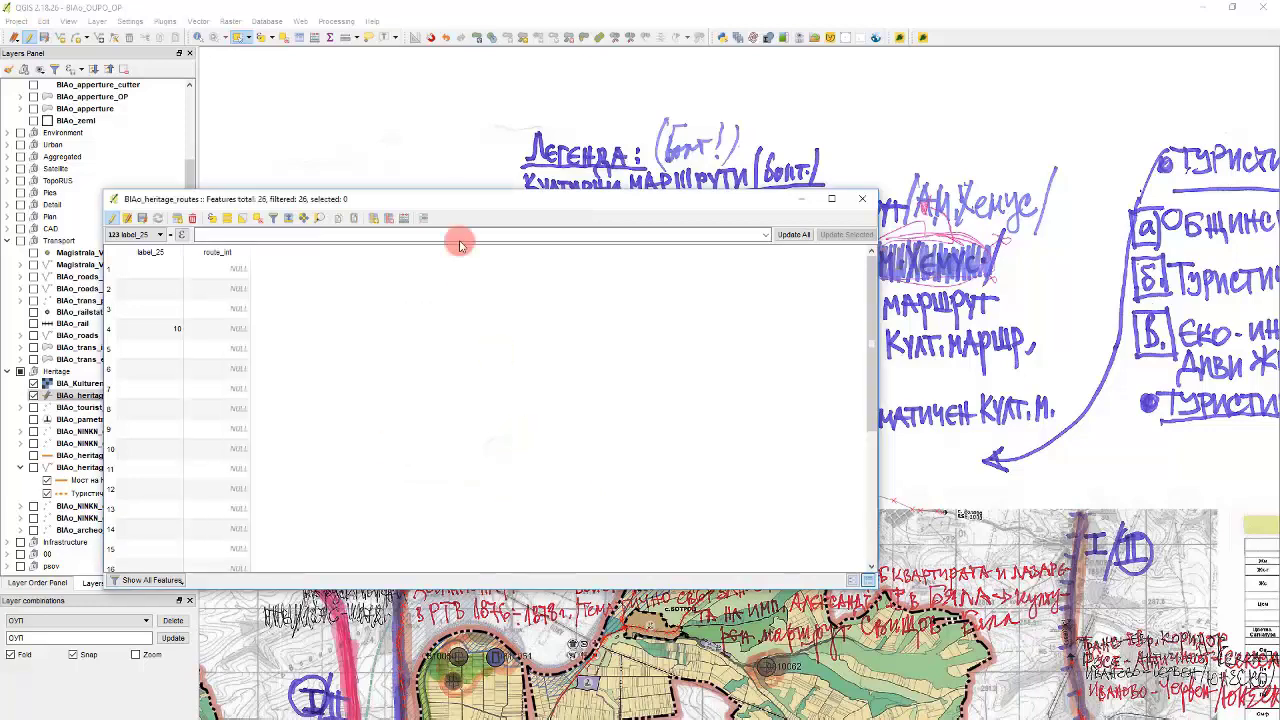
# - Check the sketch's route legend and add a text (string) field named route_lab with length 10 to the attribute table
pyautogui.moveTo(473, 200); pyautogui.dragTo(571, 438)
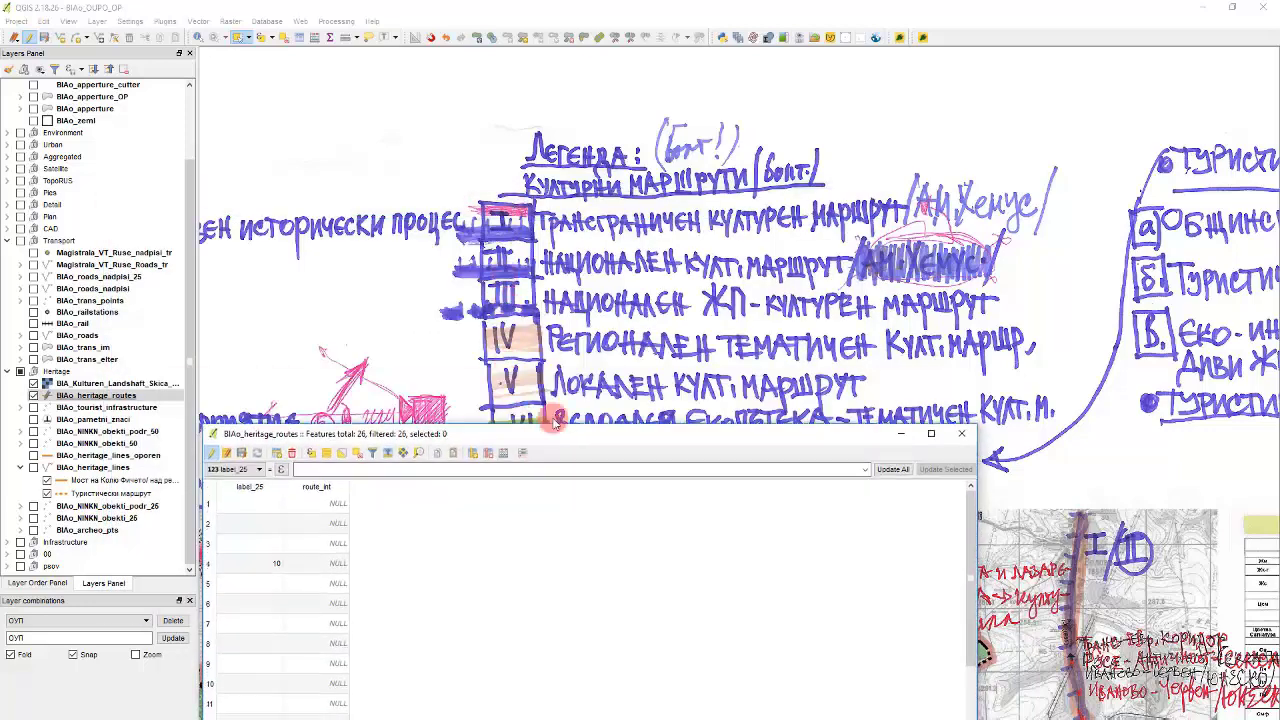
pyautogui.moveTo(548, 437); pyautogui.dragTo(524, 262)
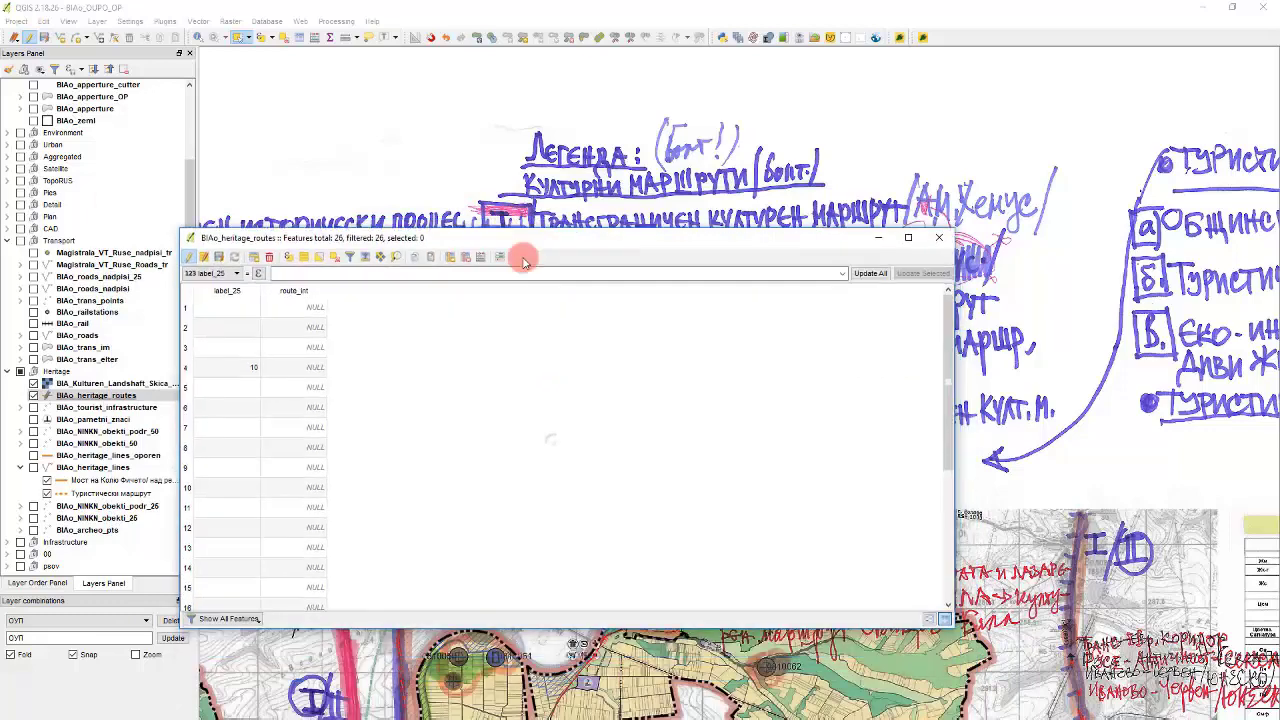
pyautogui.click(452, 258)
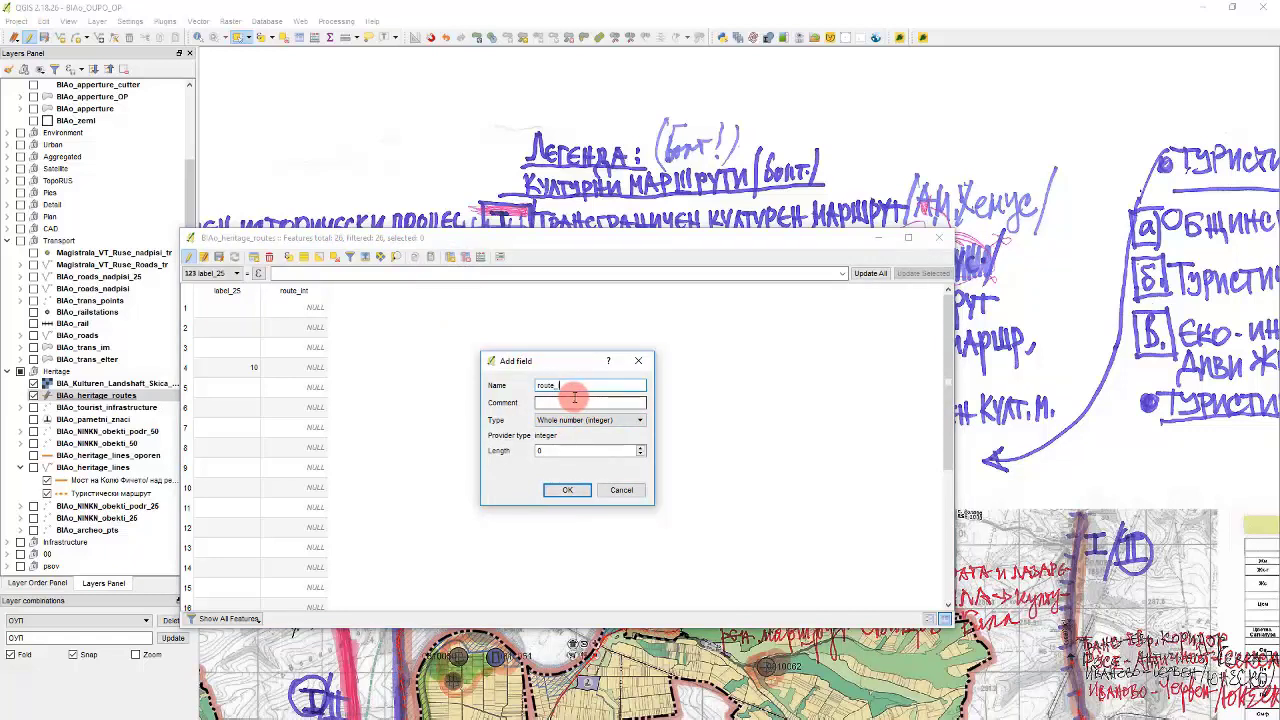
pyautogui.click(590, 420)
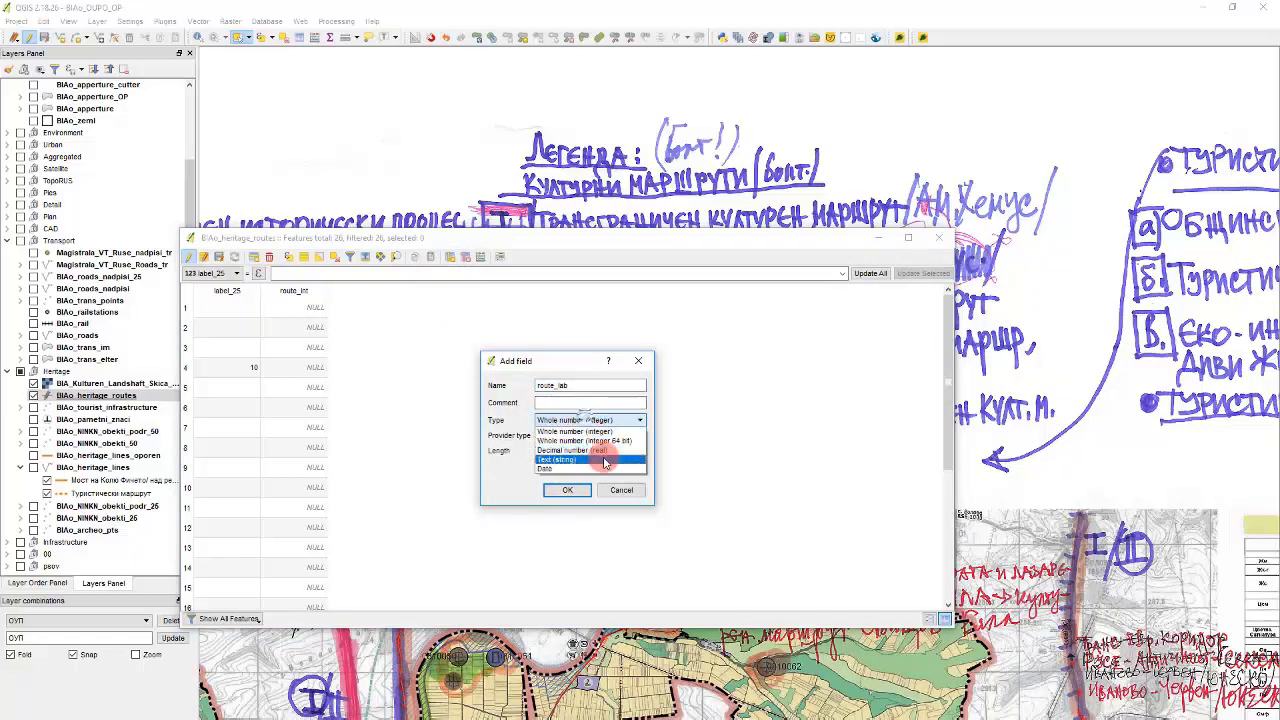
pyautogui.click(603, 461)
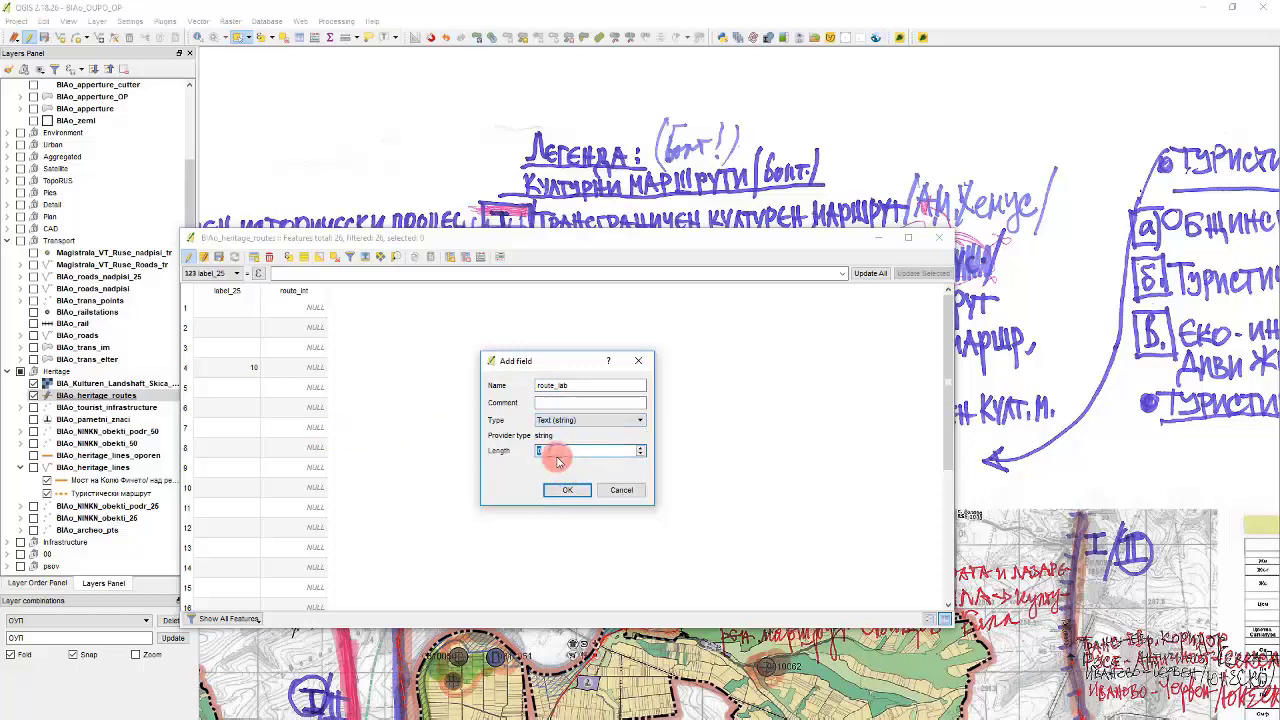
pyautogui.click(545, 450)
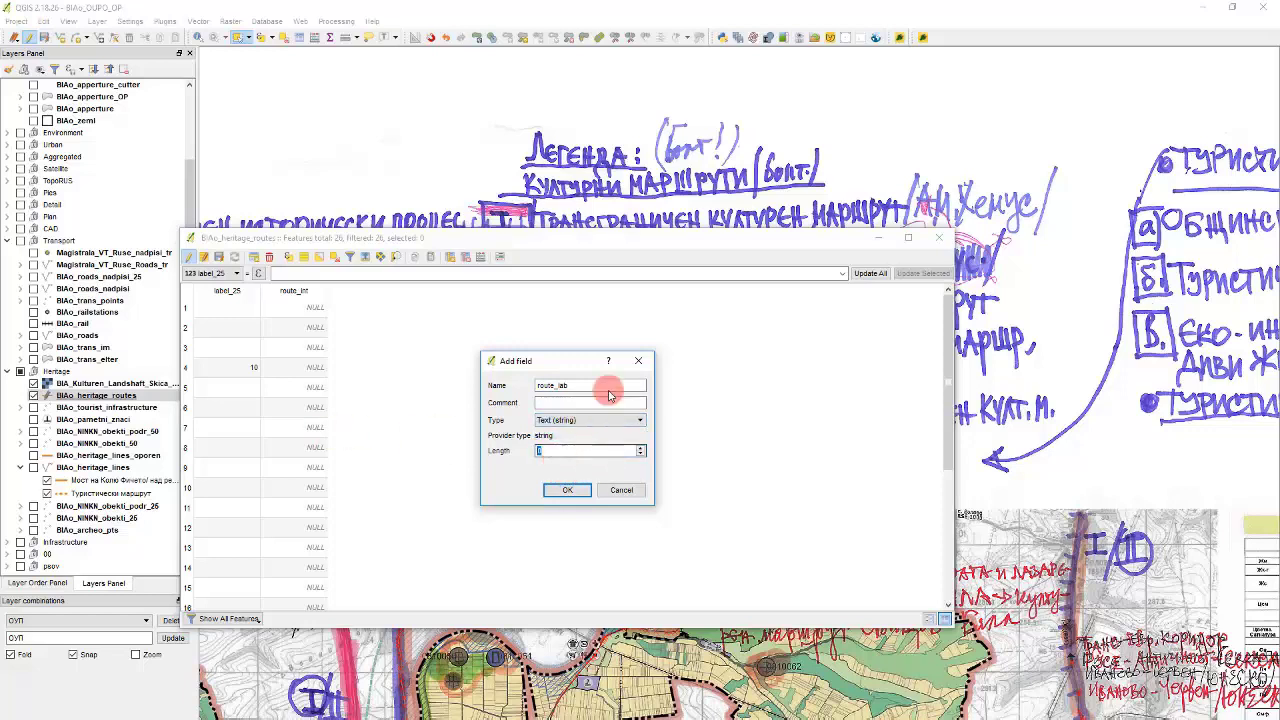
pyautogui.click(566, 488)
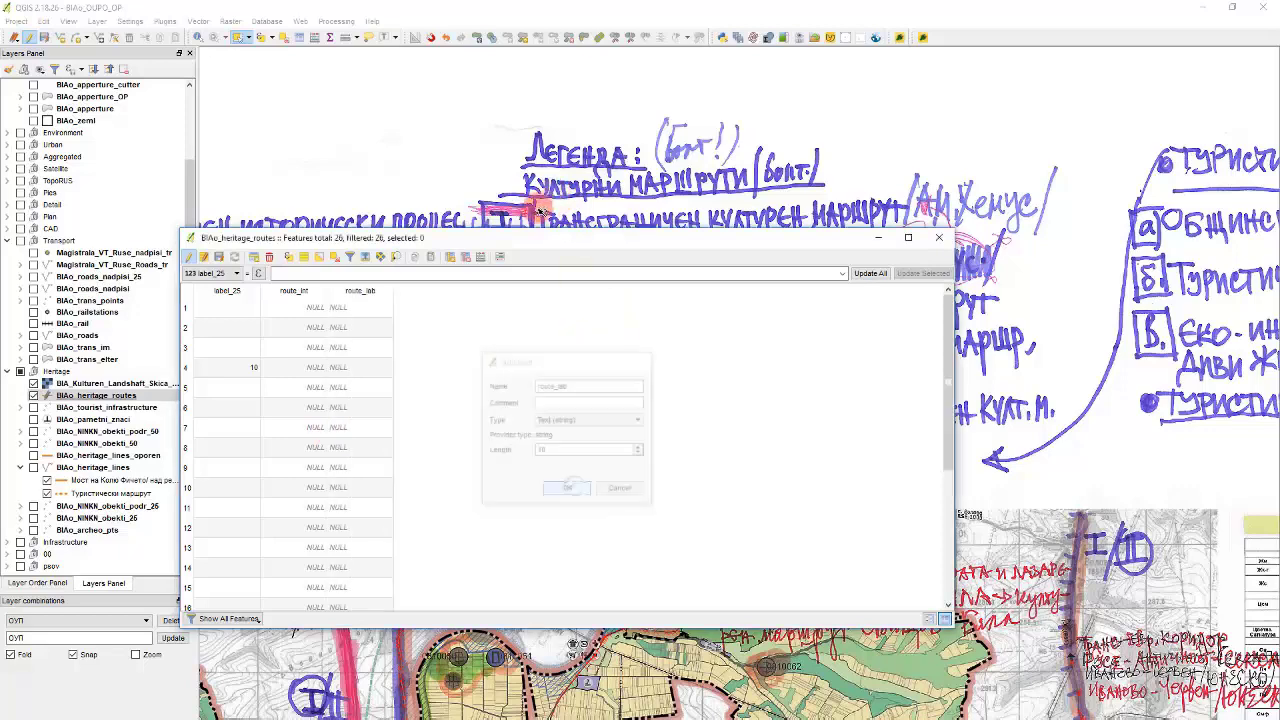
# - Consult the legend's route descriptions again and add a text (string) field named route_text with length 150
pyautogui.moveTo(537, 238); pyautogui.dragTo(562, 425)
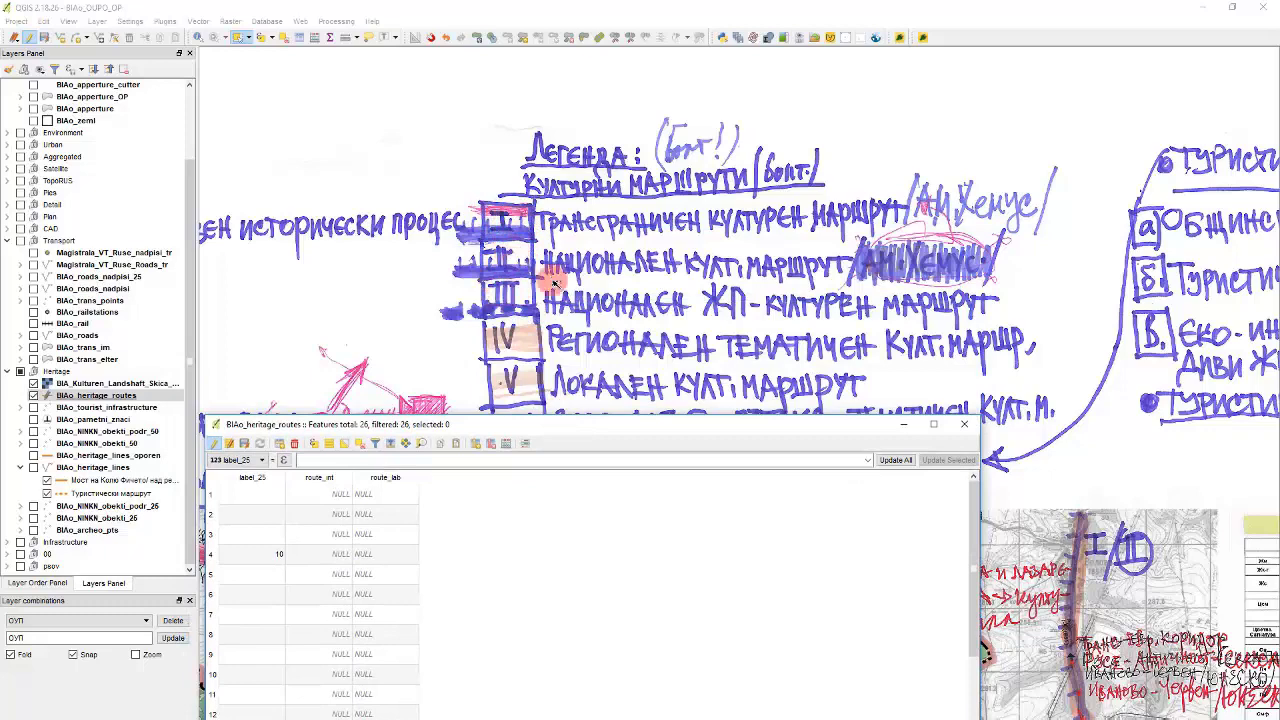
pyautogui.moveTo(587, 426); pyautogui.dragTo(598, 213)
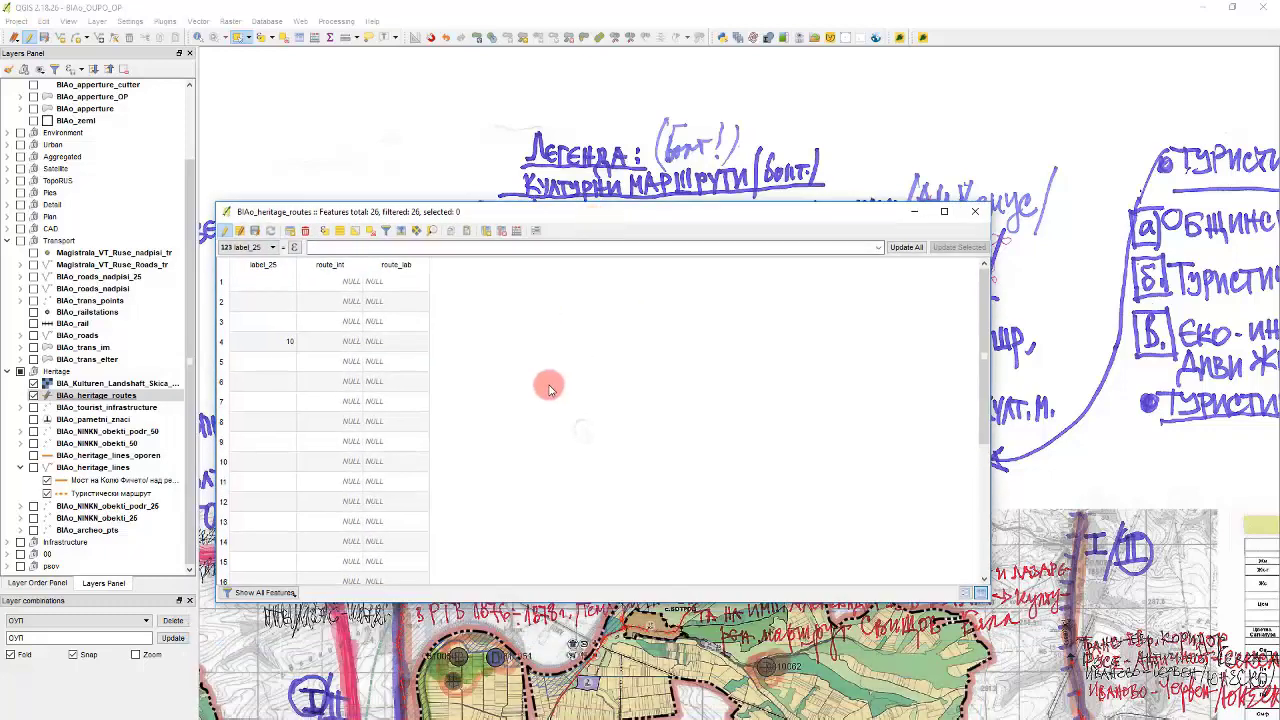
pyautogui.click(486, 230)
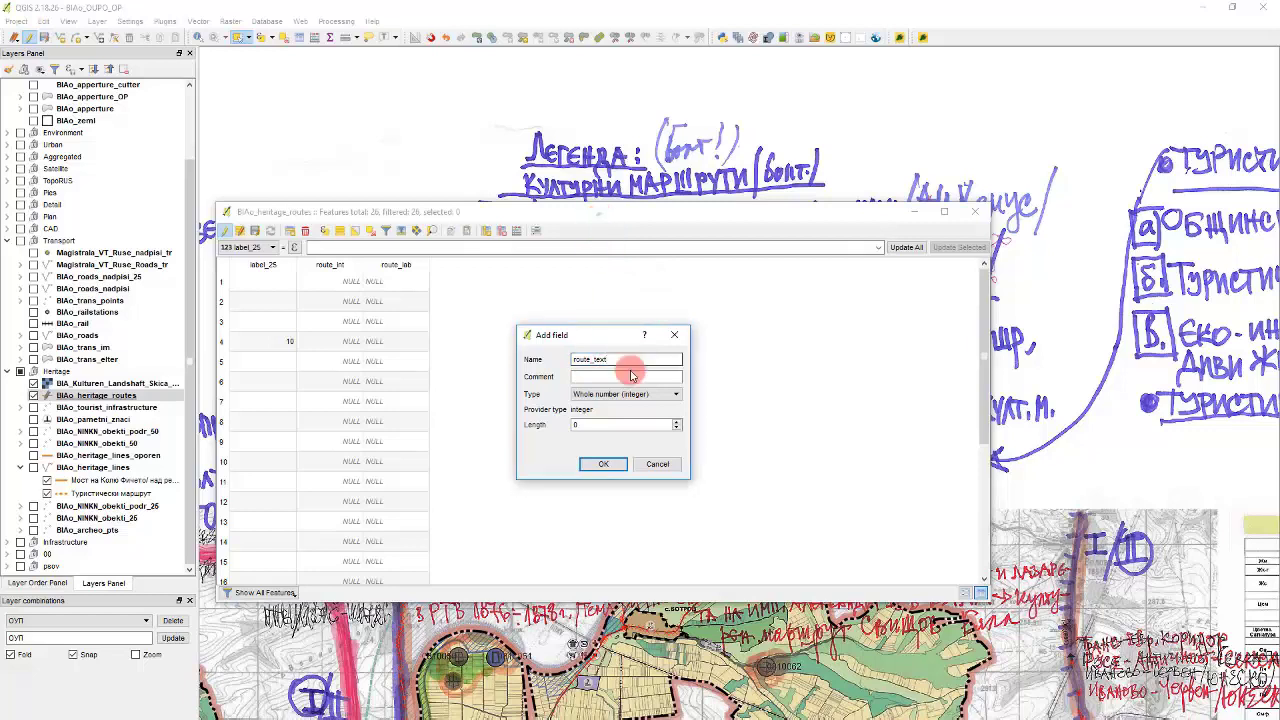
pyautogui.click(607, 396)
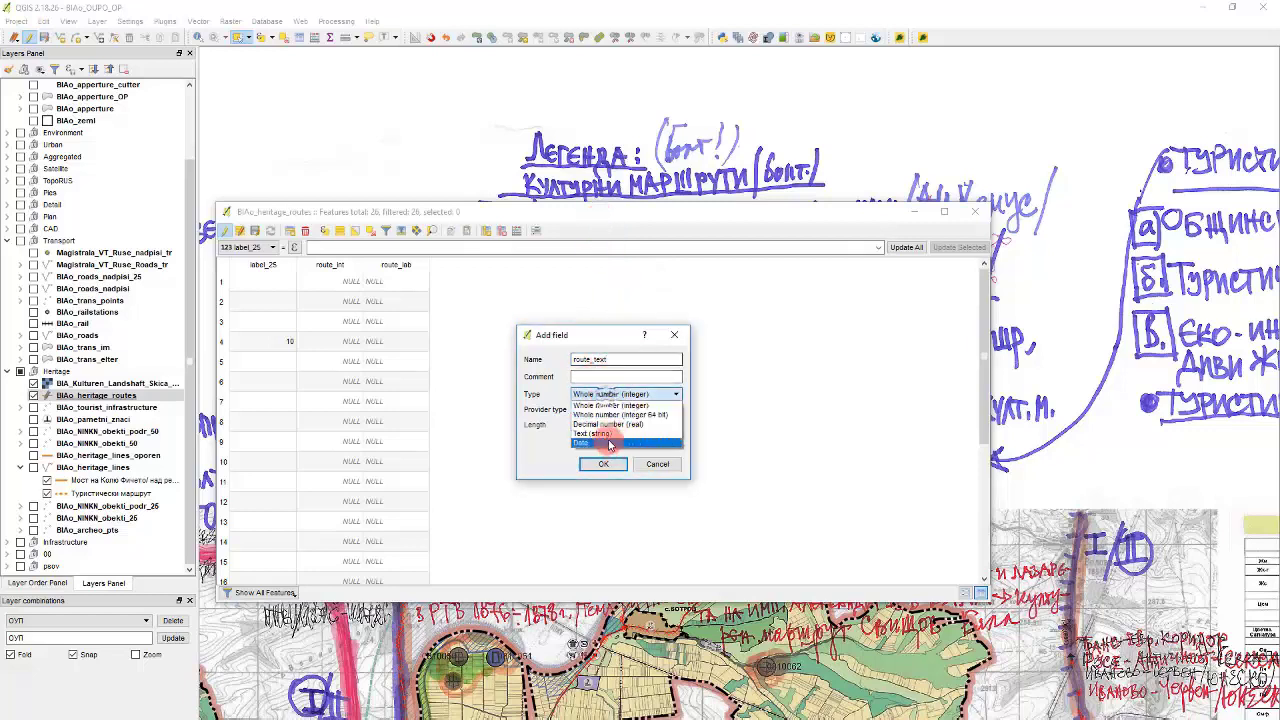
pyautogui.click(608, 433)
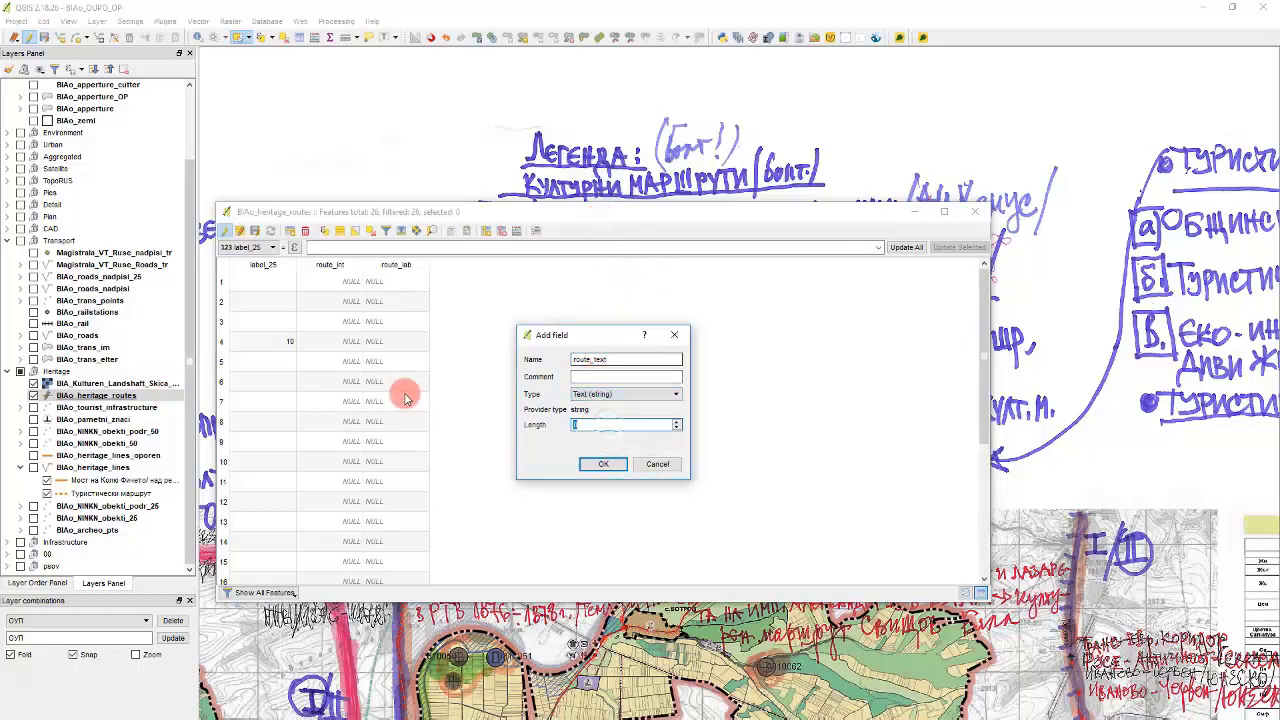
pyautogui.write('12')
pyautogui.click(598, 466)
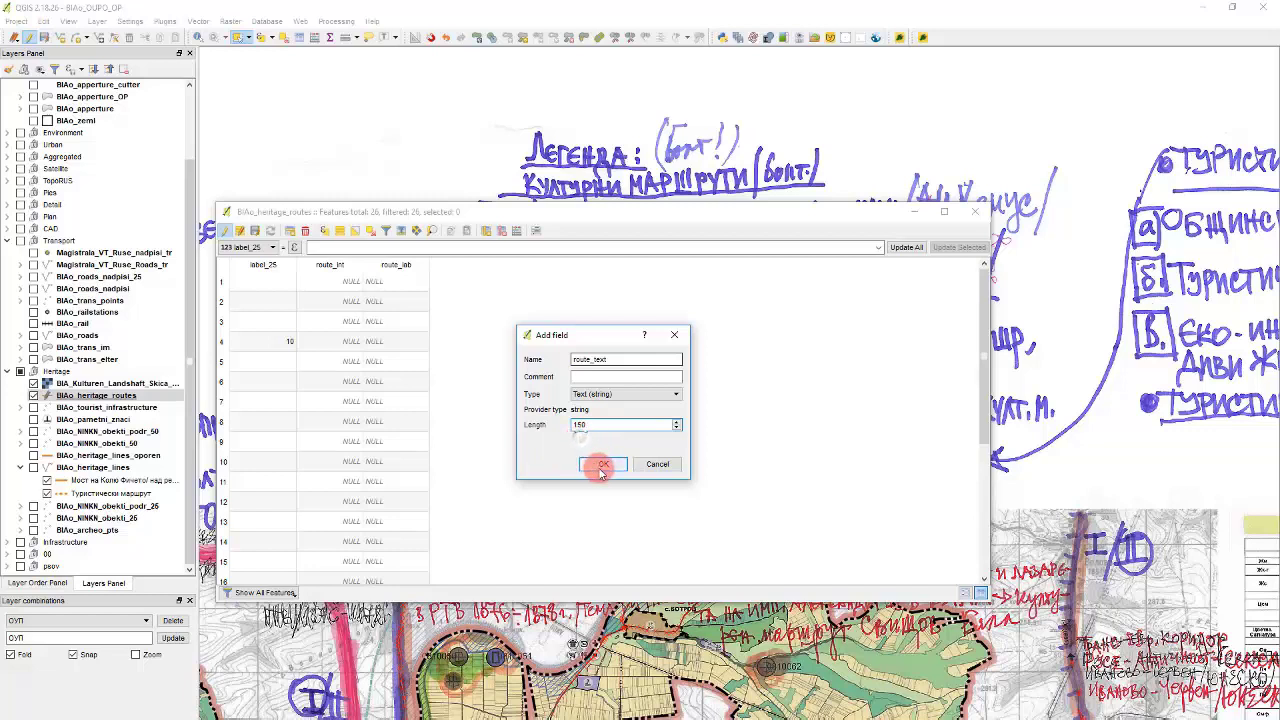
pyautogui.click(601, 466)
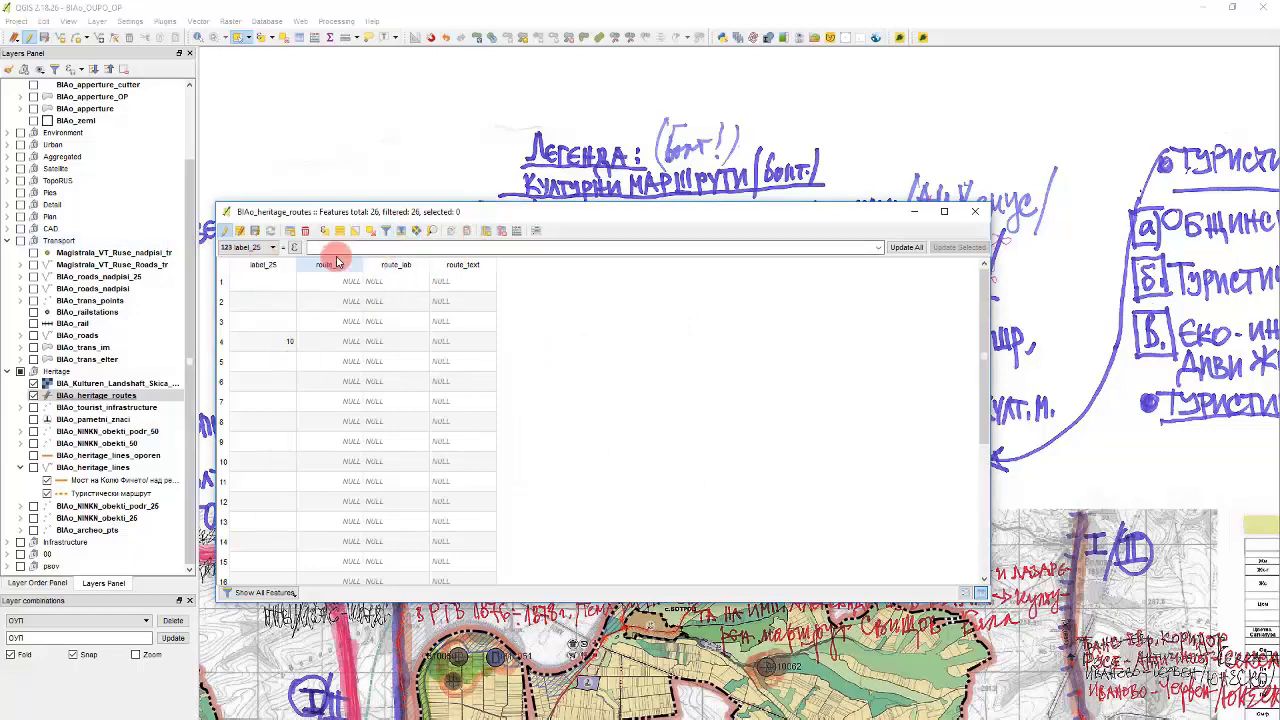
# - Delete the label_25 field from the BIAo_heritage_routes attributes and close the attribute table
pyautogui.click(510, 240)
pyautogui.click(553, 307)
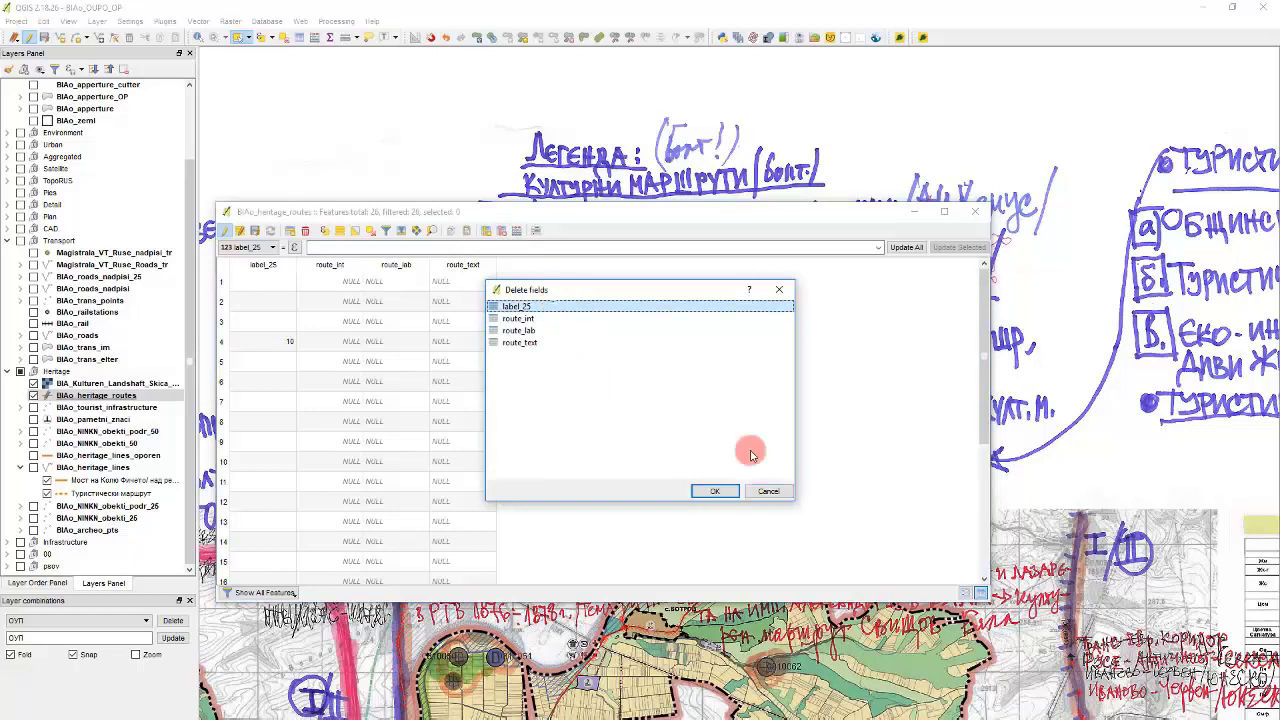
pyautogui.click(717, 491)
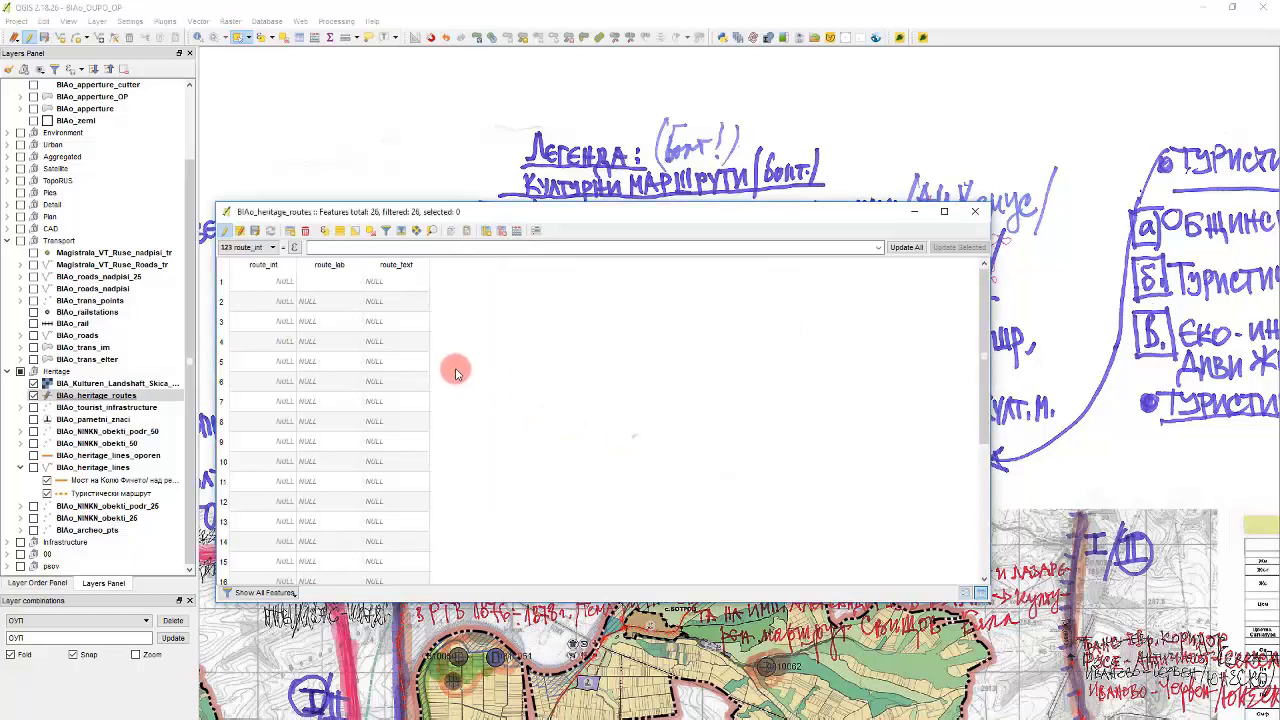
pyautogui.scroll(-3, 501, 327)
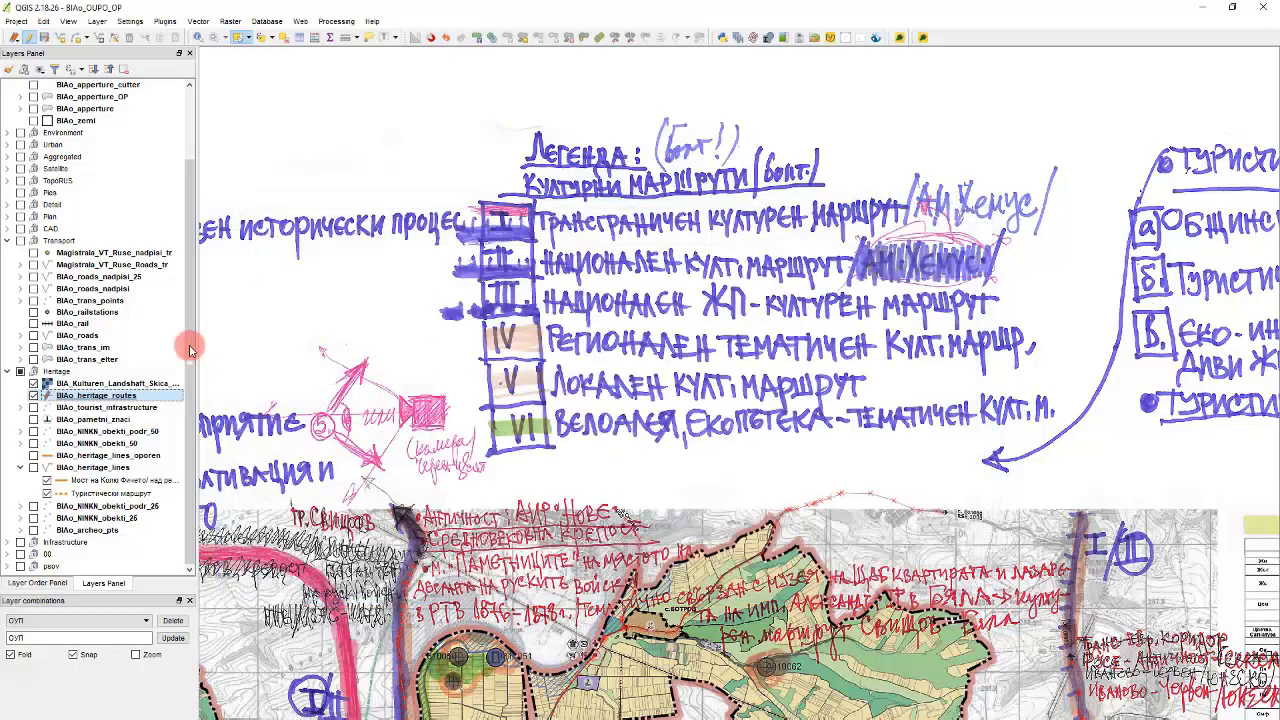
pyautogui.click(970, 210)
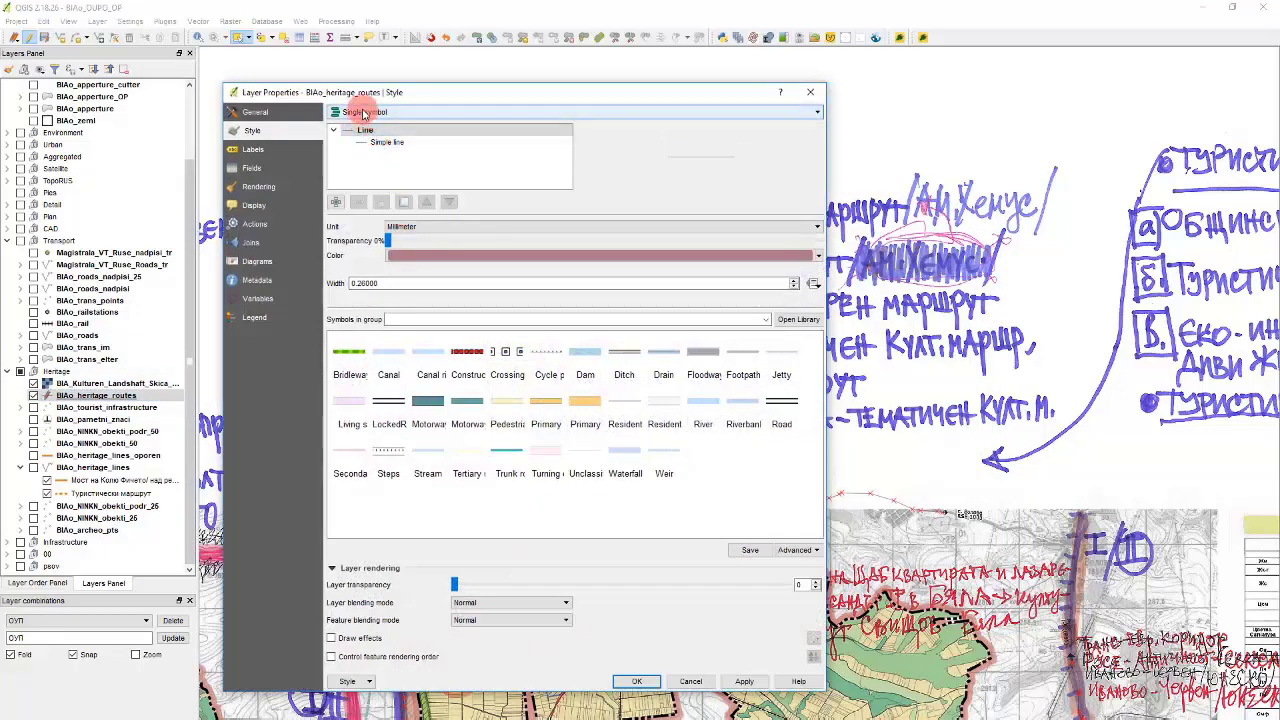
# - Set the simple line colour of the BIAo_heritage_routes layer to purple #895de1
pyautogui.click(368, 142)
pyautogui.click(427, 251)
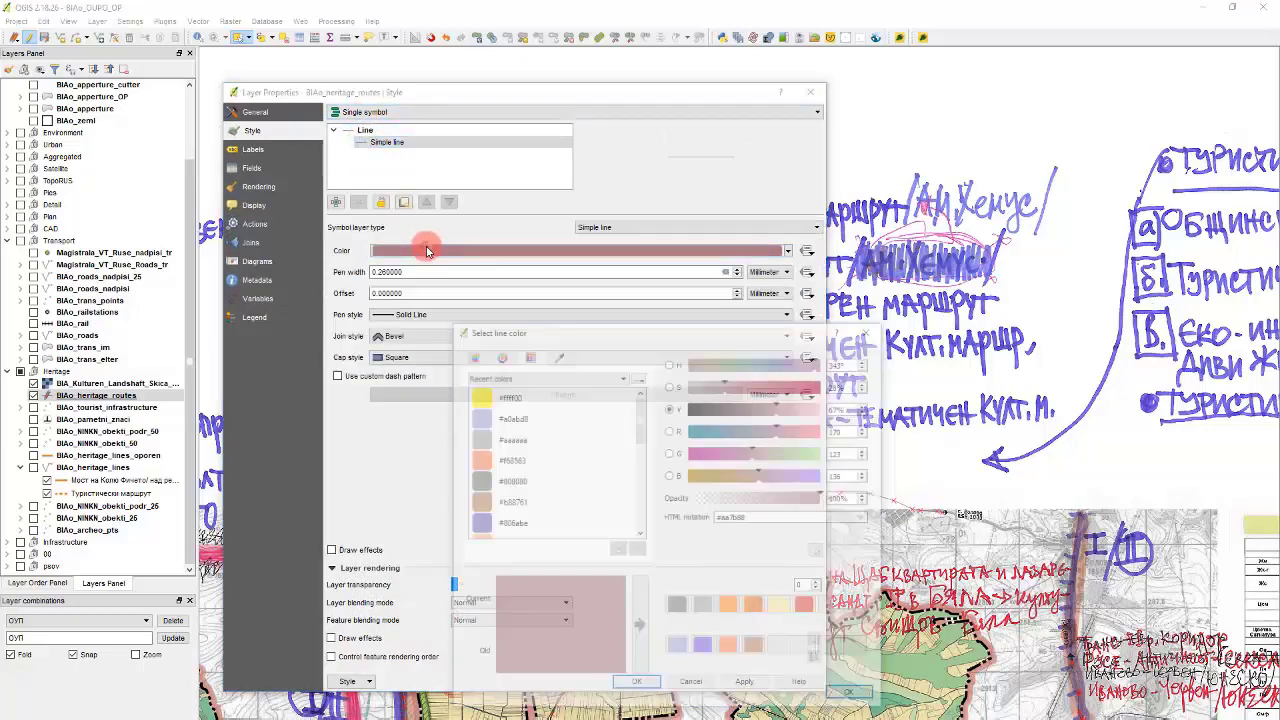
pyautogui.moveTo(721, 408); pyautogui.dragTo(680, 392)
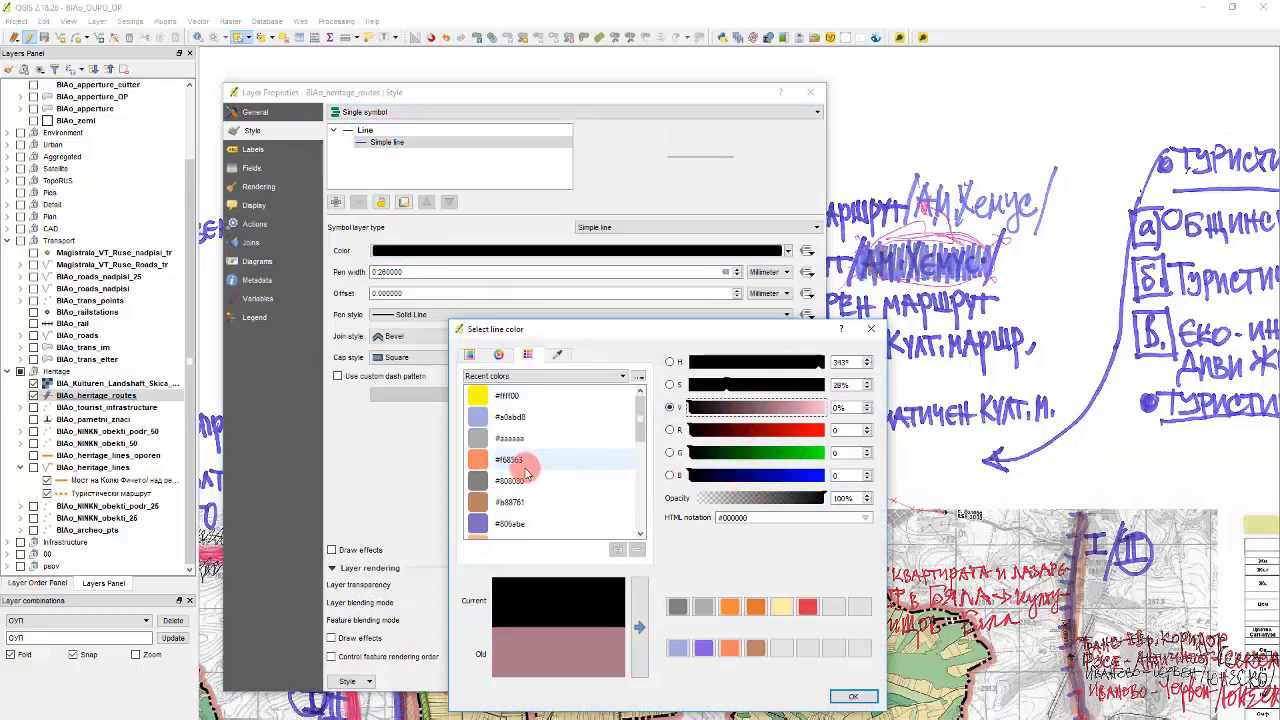
pyautogui.scroll(-2, 520, 460)
pyautogui.click(512, 437)
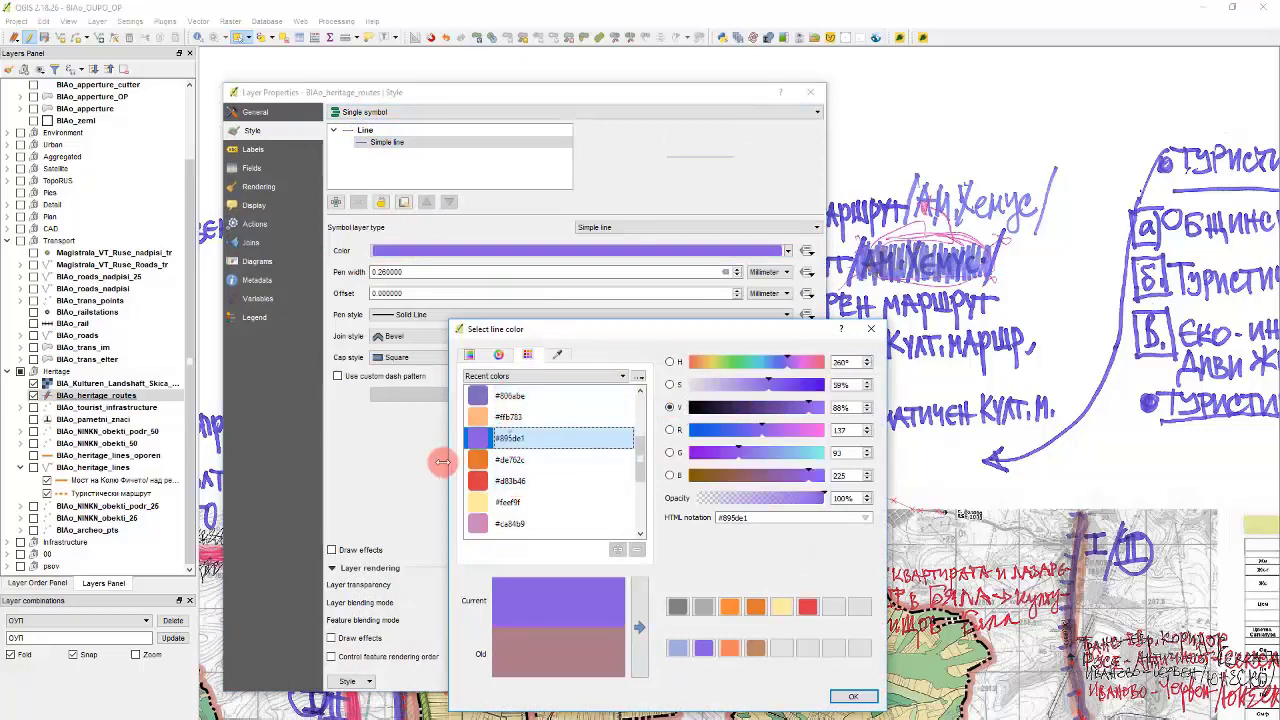
pyautogui.click(852, 696)
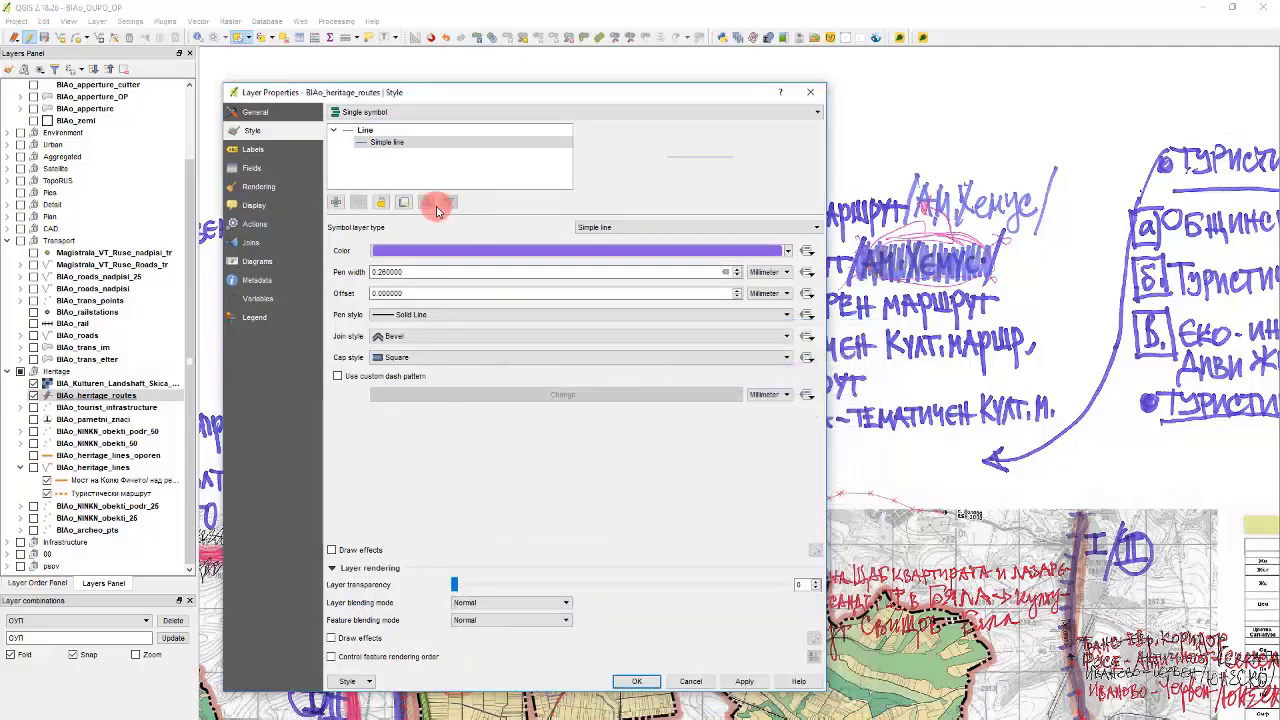
# - Set the heritage routes line to a 5 mm pen width with 50% colour opacity and apply the style
pyautogui.moveTo(420, 271); pyautogui.dragTo(305, 272)
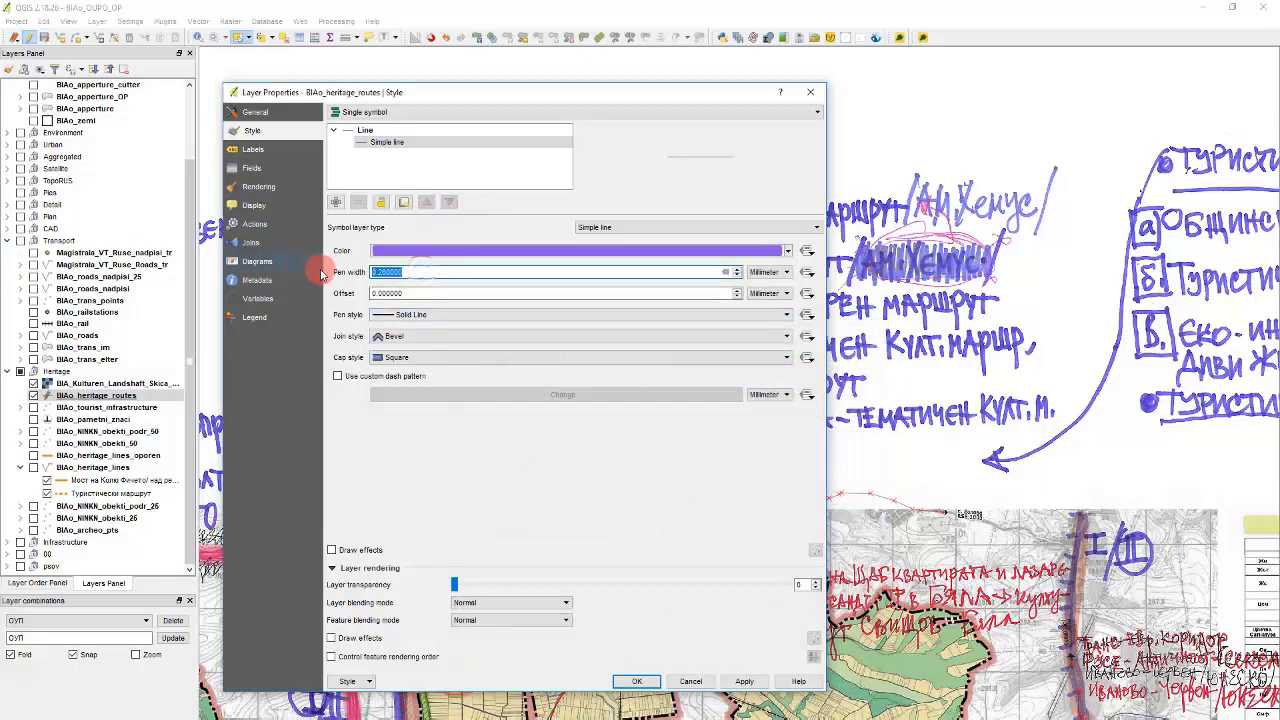
pyautogui.write('5')
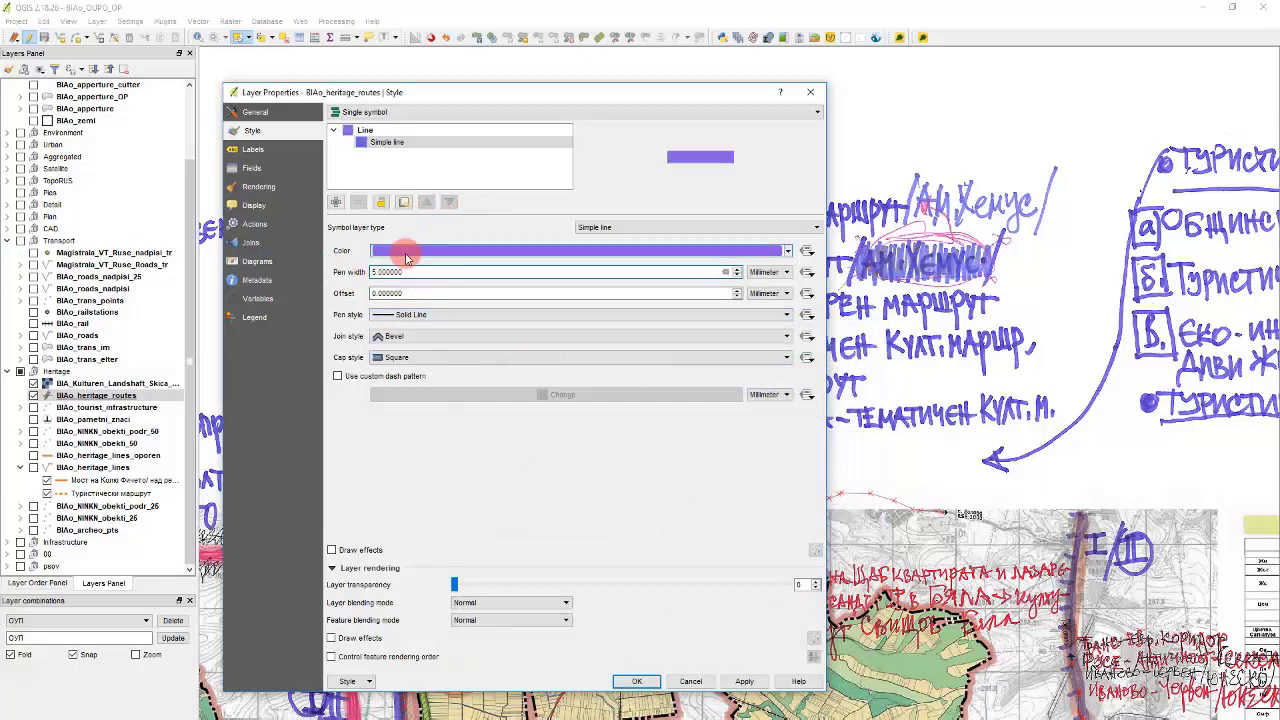
pyautogui.click(409, 251)
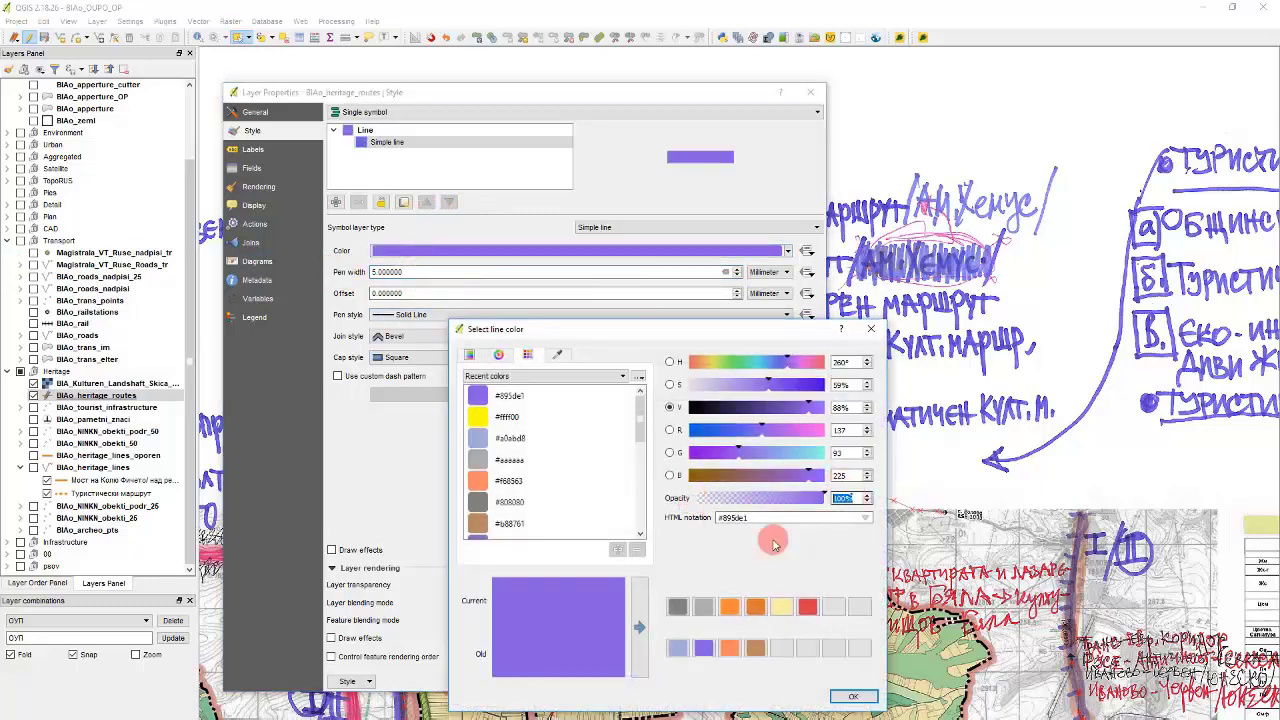
pyautogui.write('50')
pyautogui.click(847, 697)
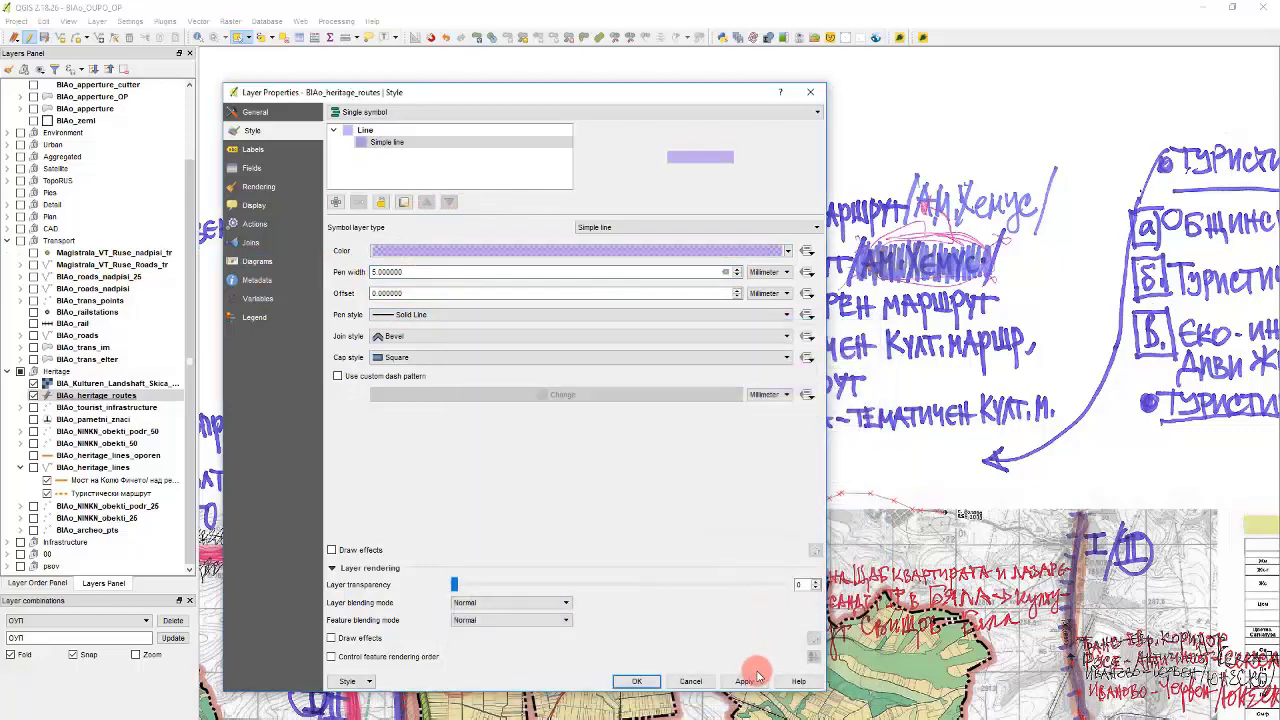
pyautogui.click(635, 680)
# - Examine how the restyled heritage routes run over the georeferenced sketch across the municipality
pyautogui.scroll(-2, 700, 320)
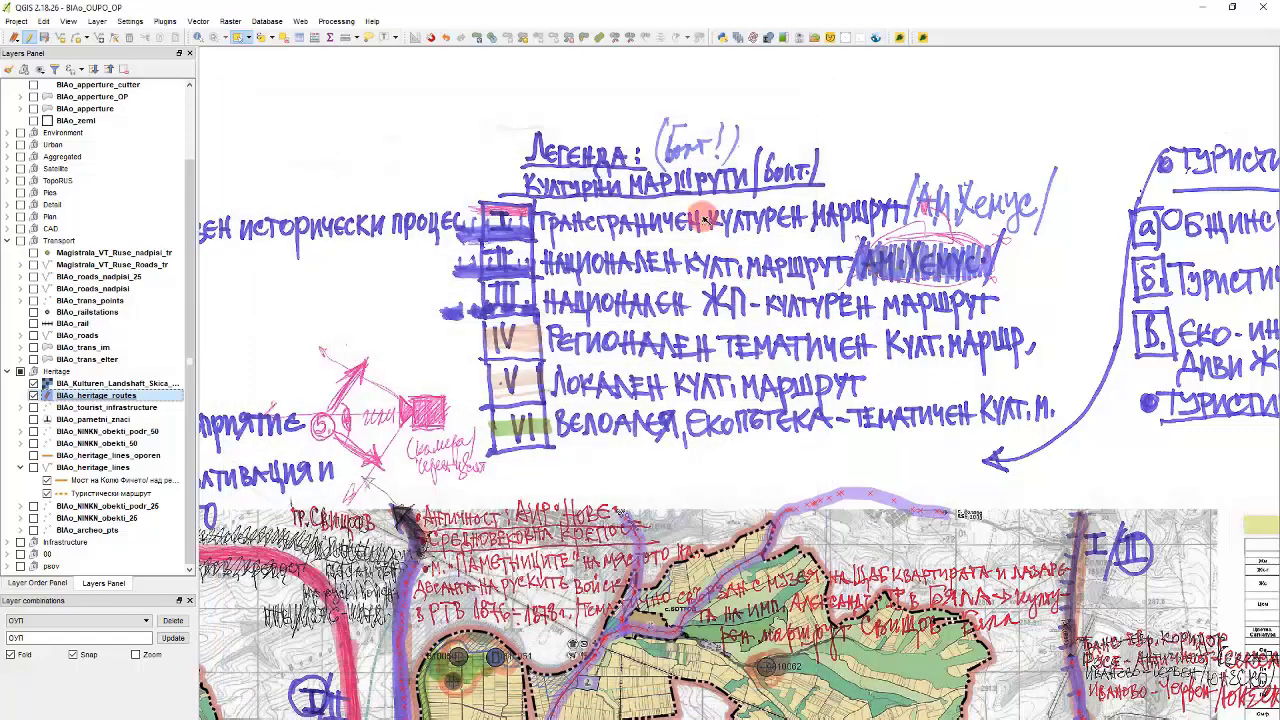
pyautogui.scroll(2, 527, 600)
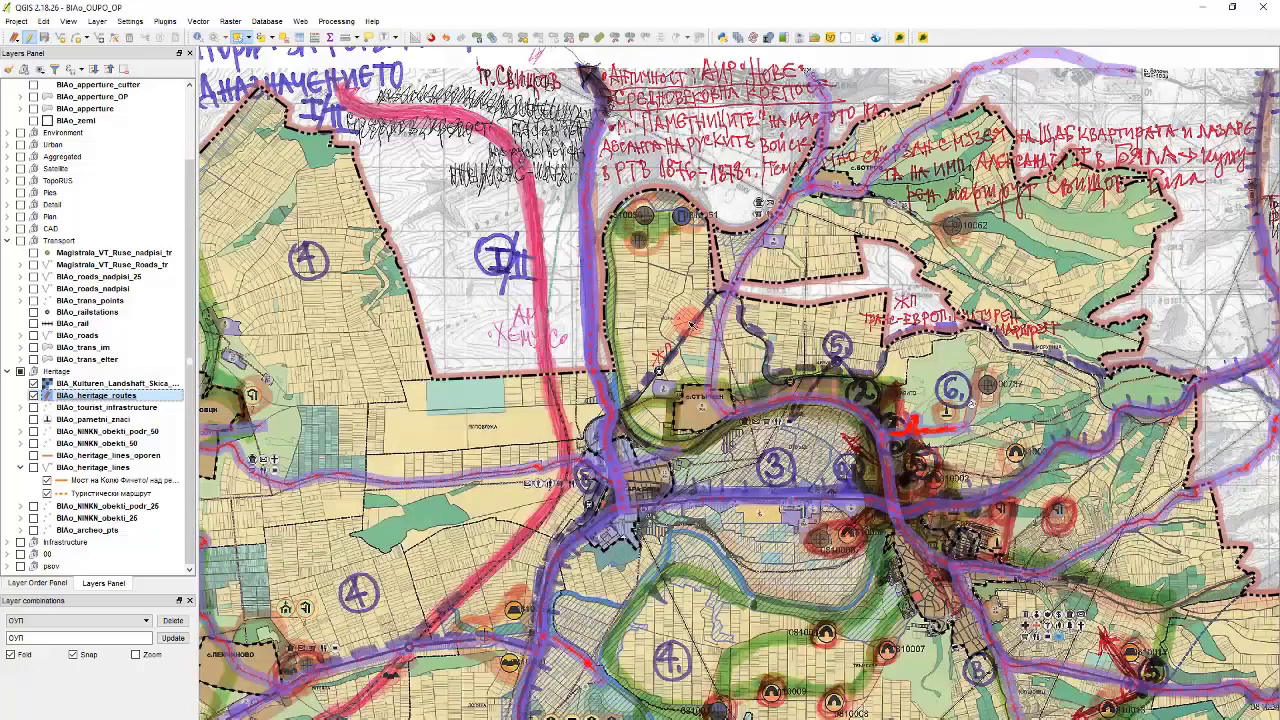
pyautogui.scroll(-3, 632, 376)
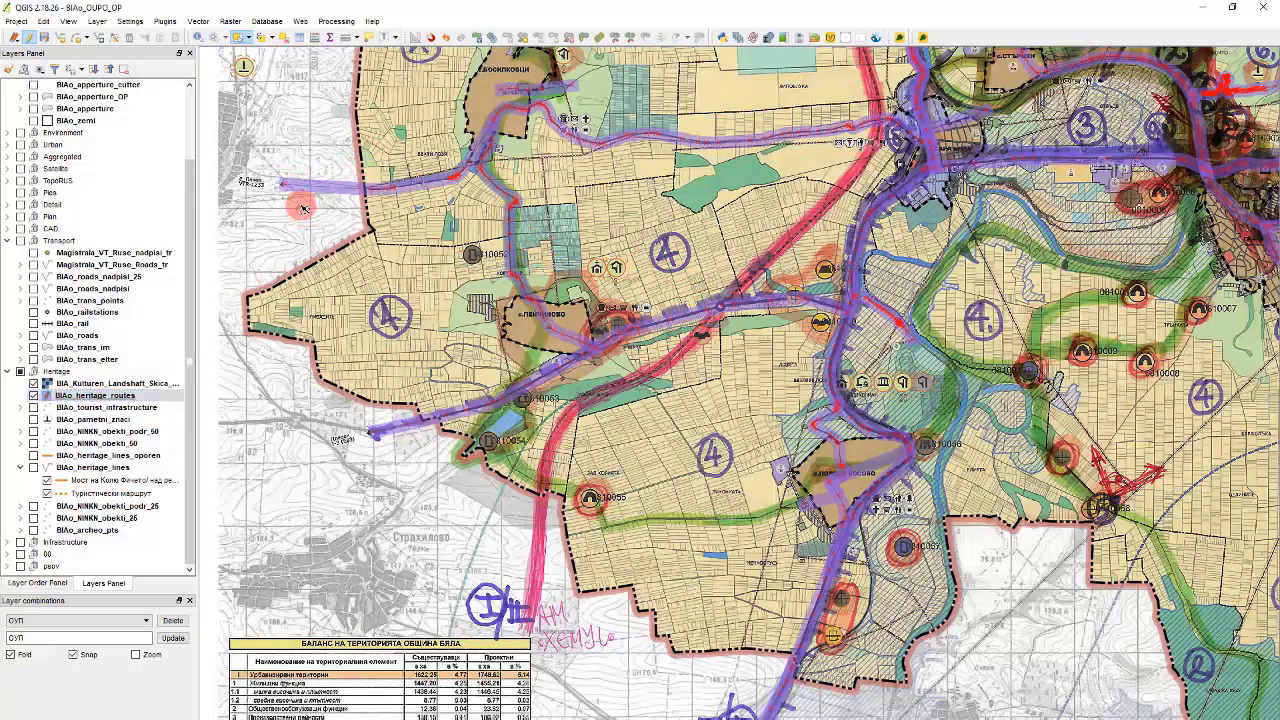
# - Select the heritage route line running from the western boundary past с.Босилковци to the junction at ГАРА БЯЛА
pyautogui.click(33, 398)
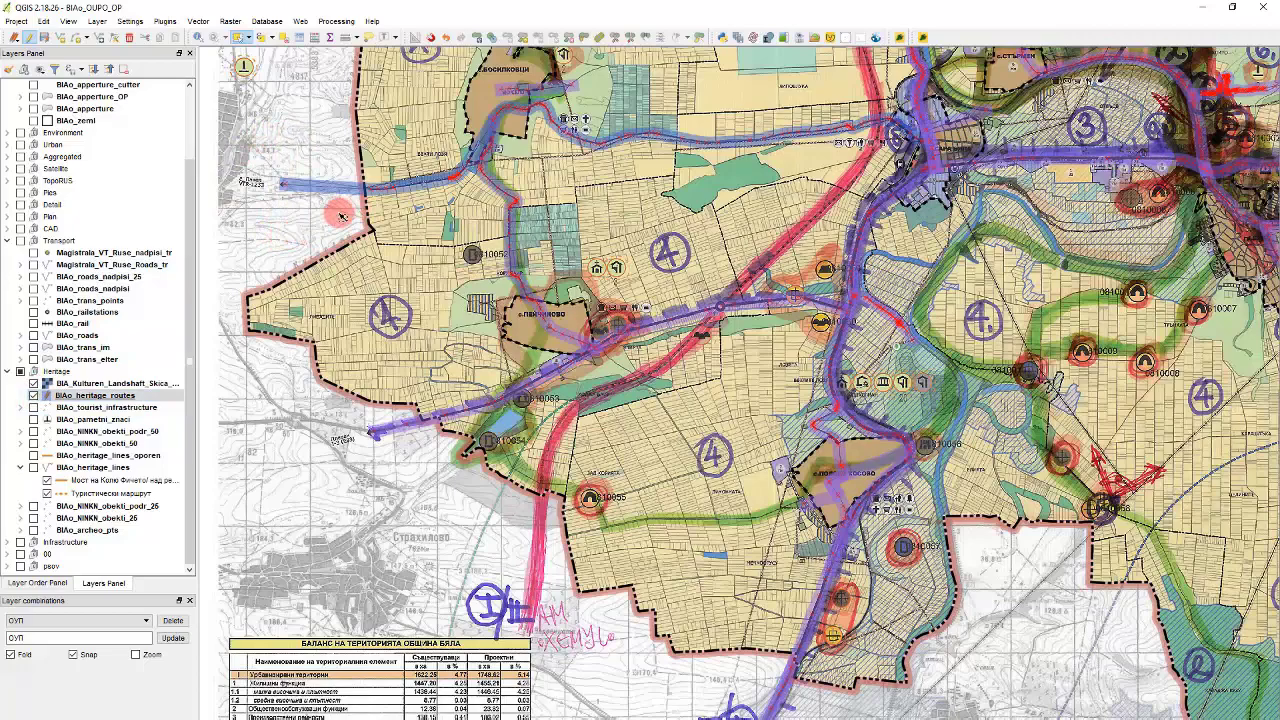
pyautogui.scroll(-2, 341, 216)
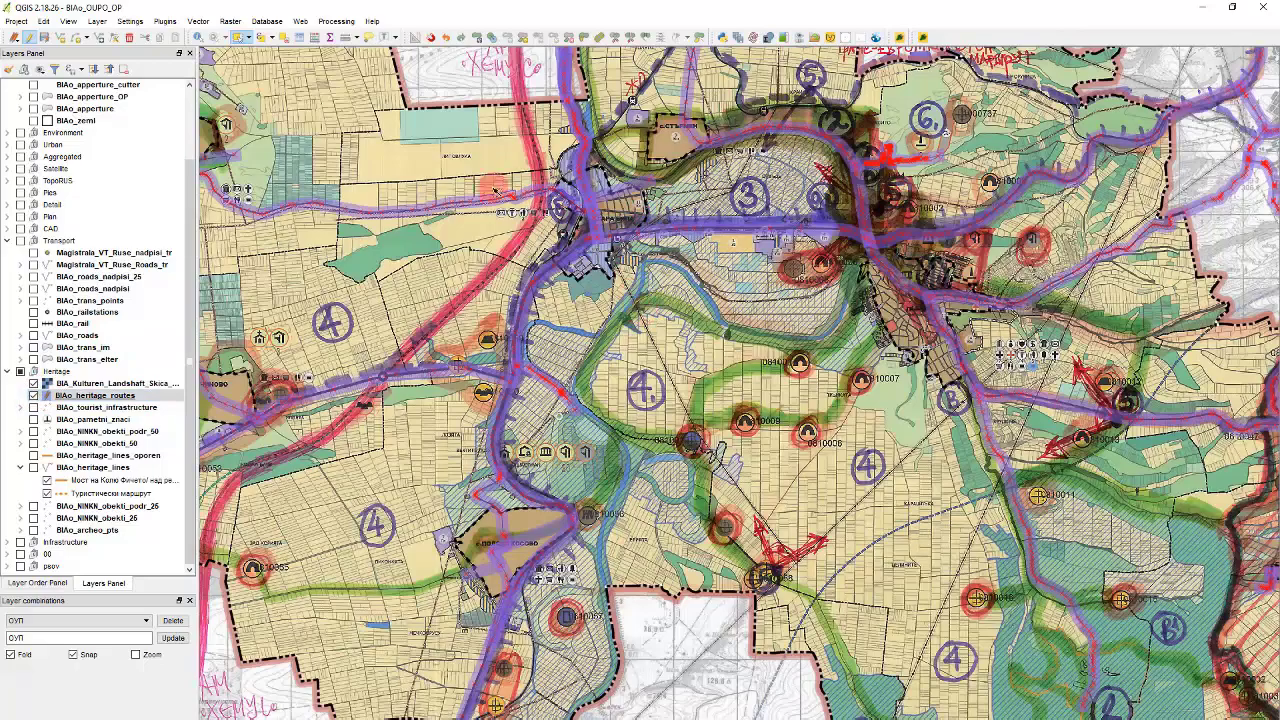
pyautogui.scroll(5, 580, 222)
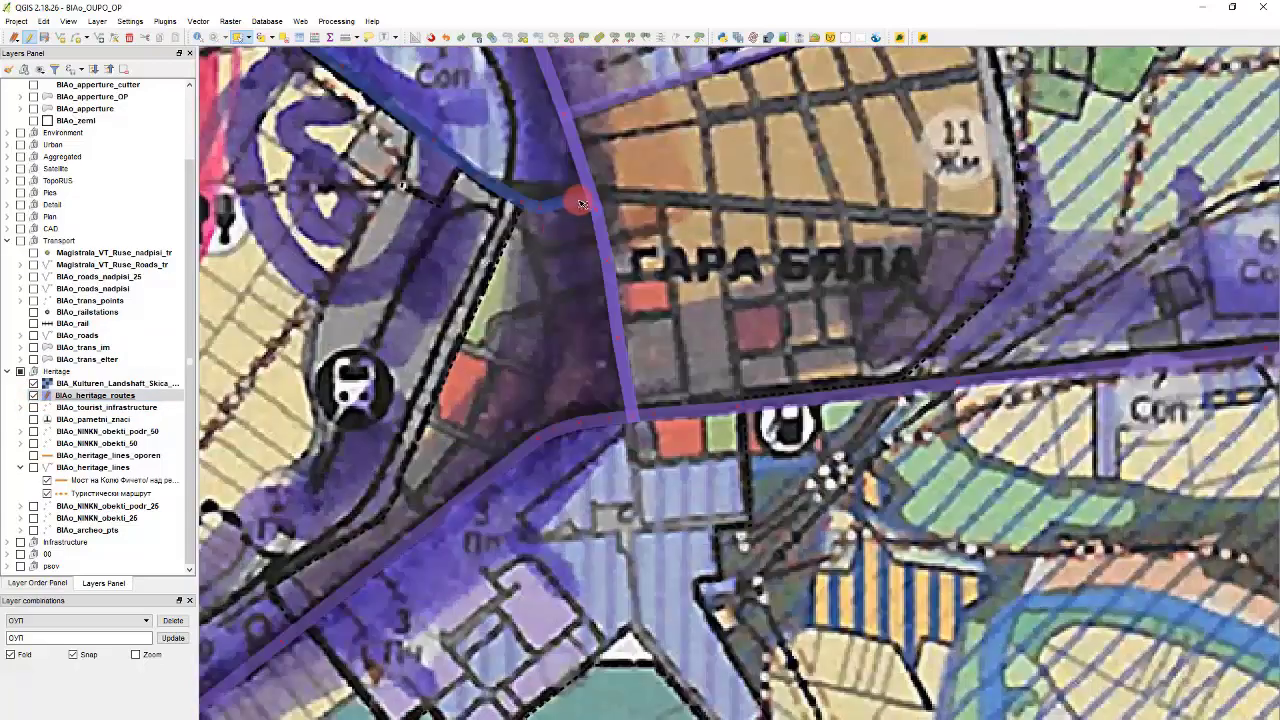
pyautogui.scroll(-5, 626, 312)
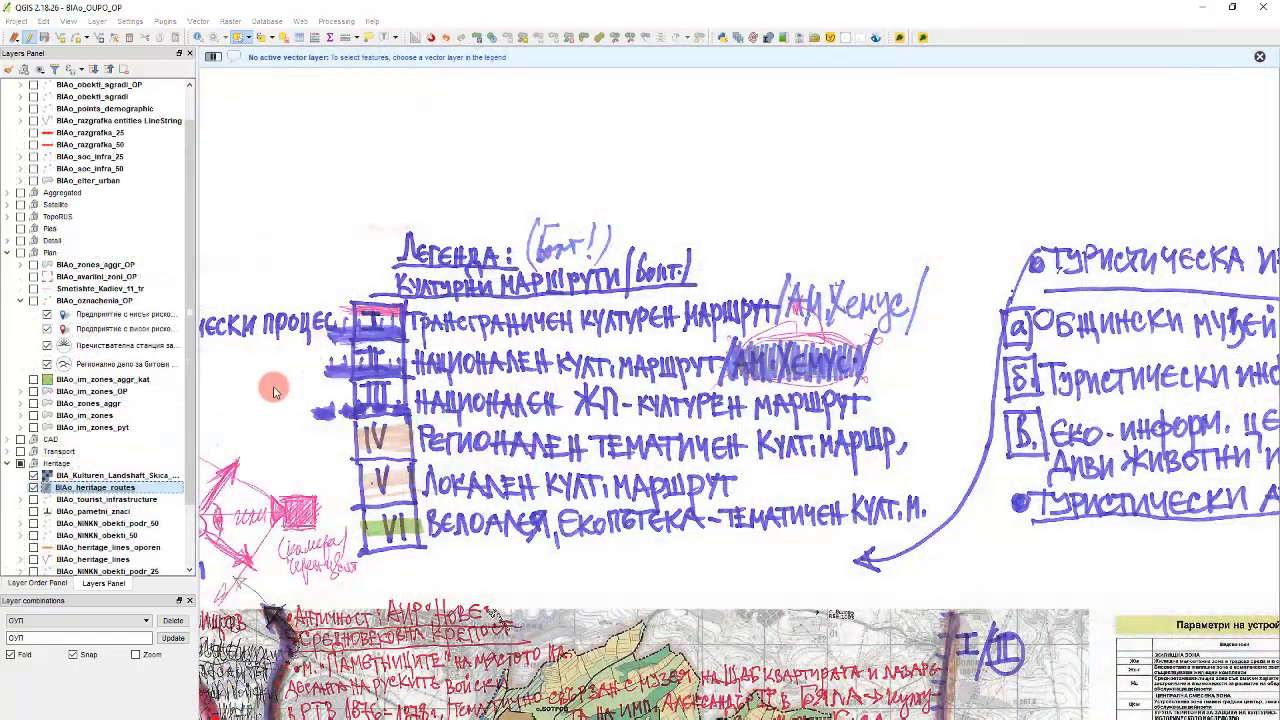
# - Switch the BIAo_heritage_routes style to Categorized, using the route_int column, after consulting the cultural routes legend on the sketch
pyautogui.doubleClick(100, 488)
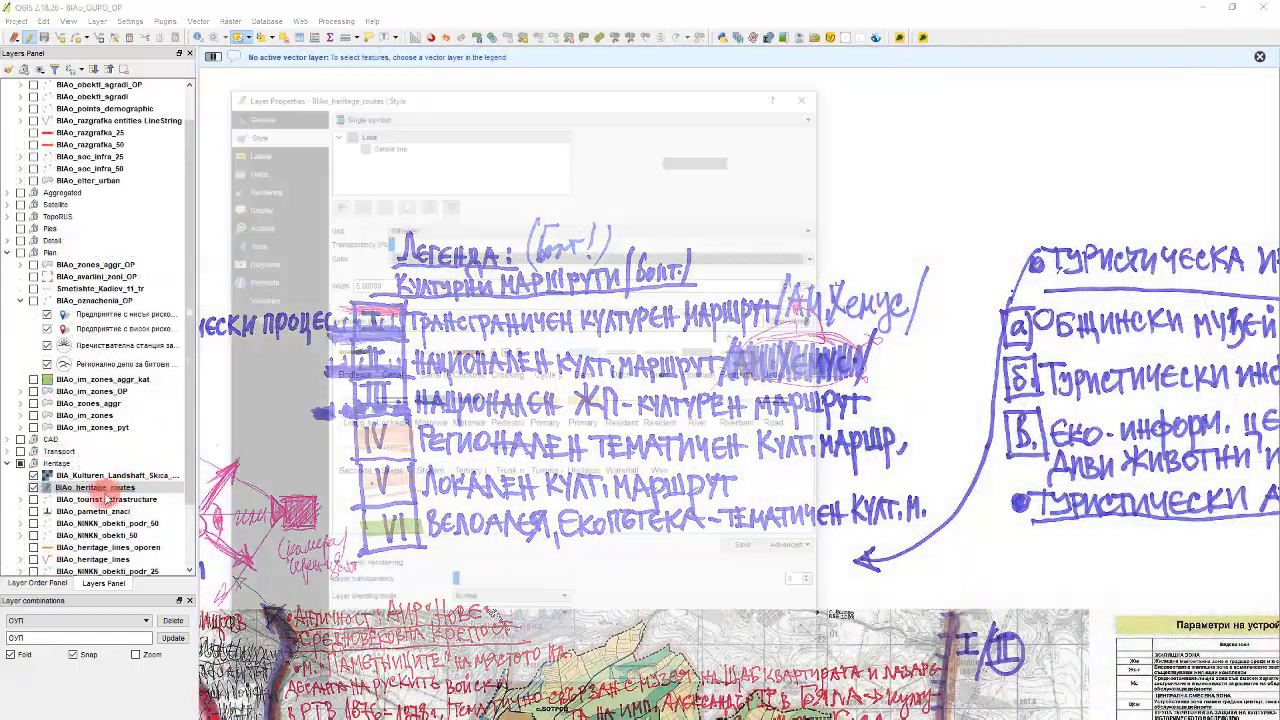
pyautogui.moveTo(486, 94); pyautogui.dragTo(943, 127)
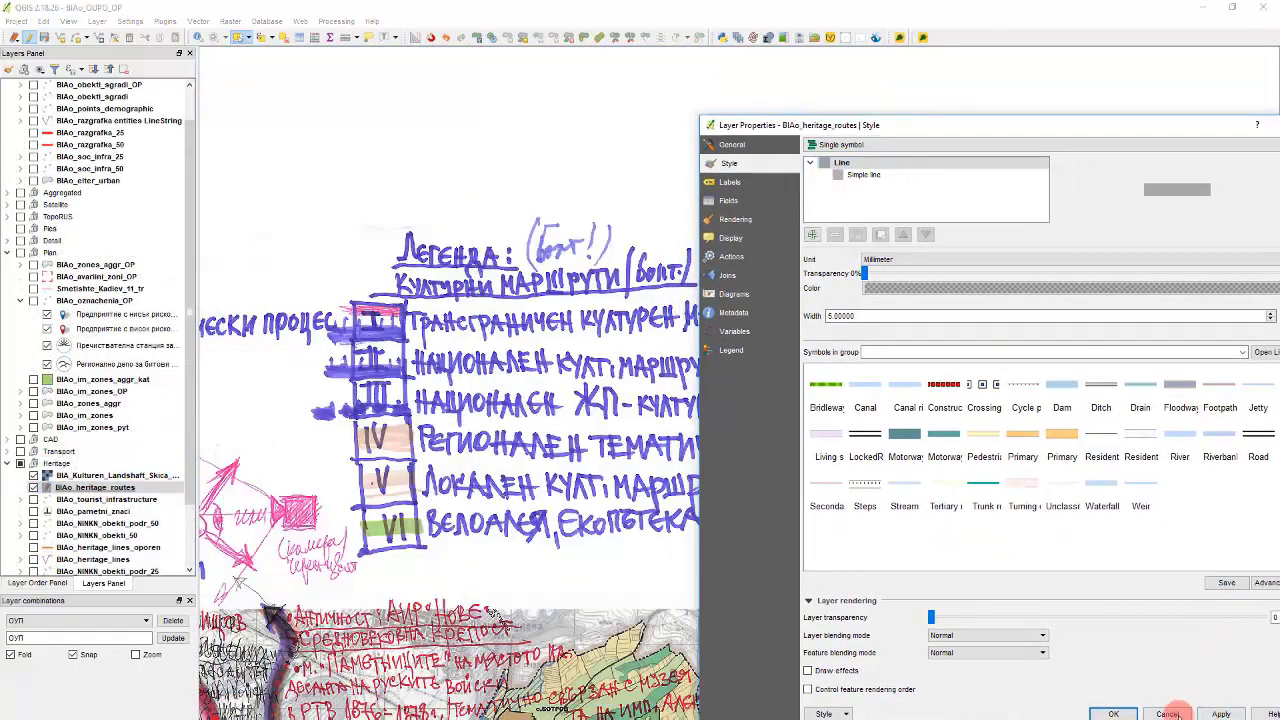
pyautogui.scroll(-1, 508, 390)
pyautogui.scroll(1, 655, 451)
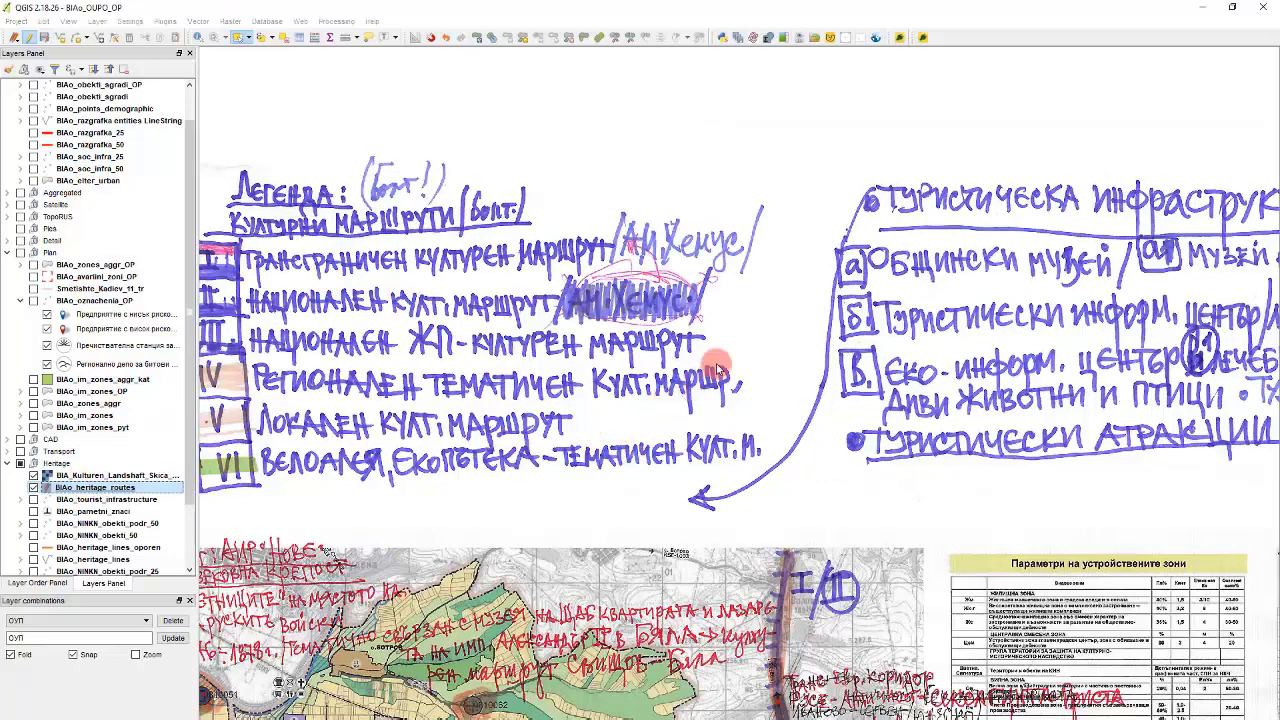
pyautogui.moveTo(769, 129)
pyautogui.mouseDown()
pyautogui.moveTo(799, 131)
pyautogui.moveTo(758, 139)
pyautogui.mouseUp()
pyautogui.click(830, 155)
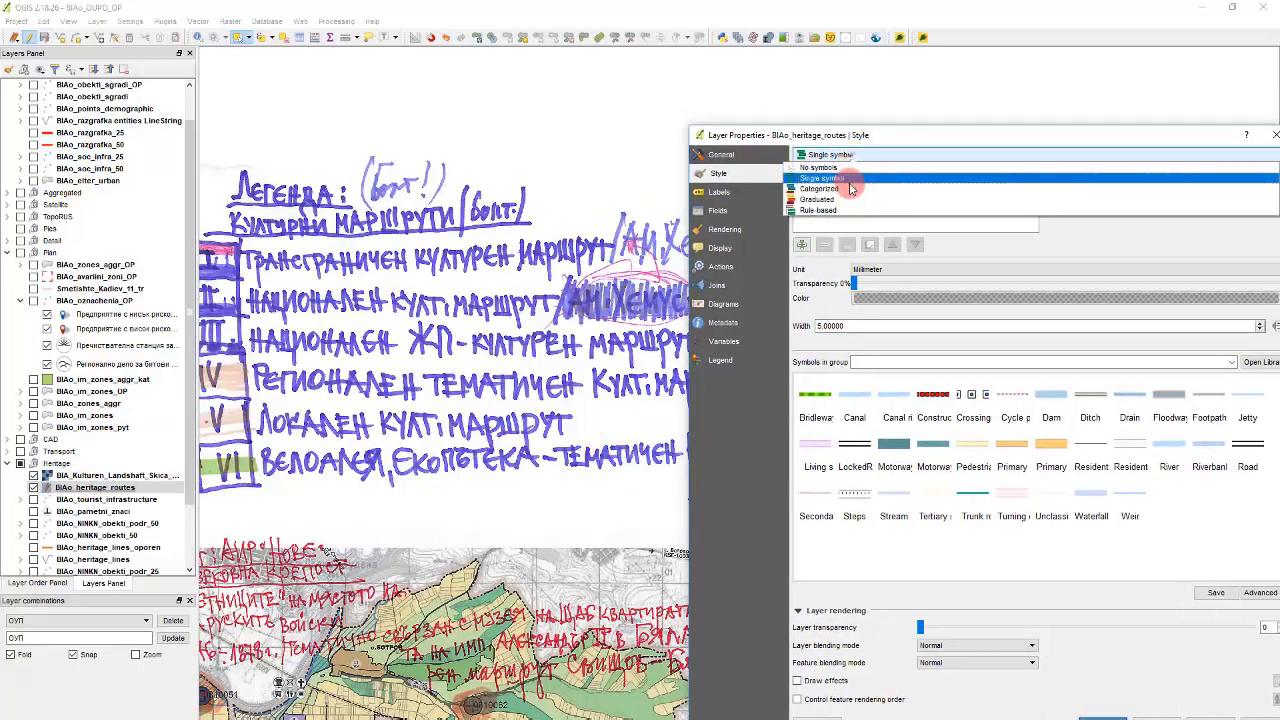
pyautogui.click(850, 189)
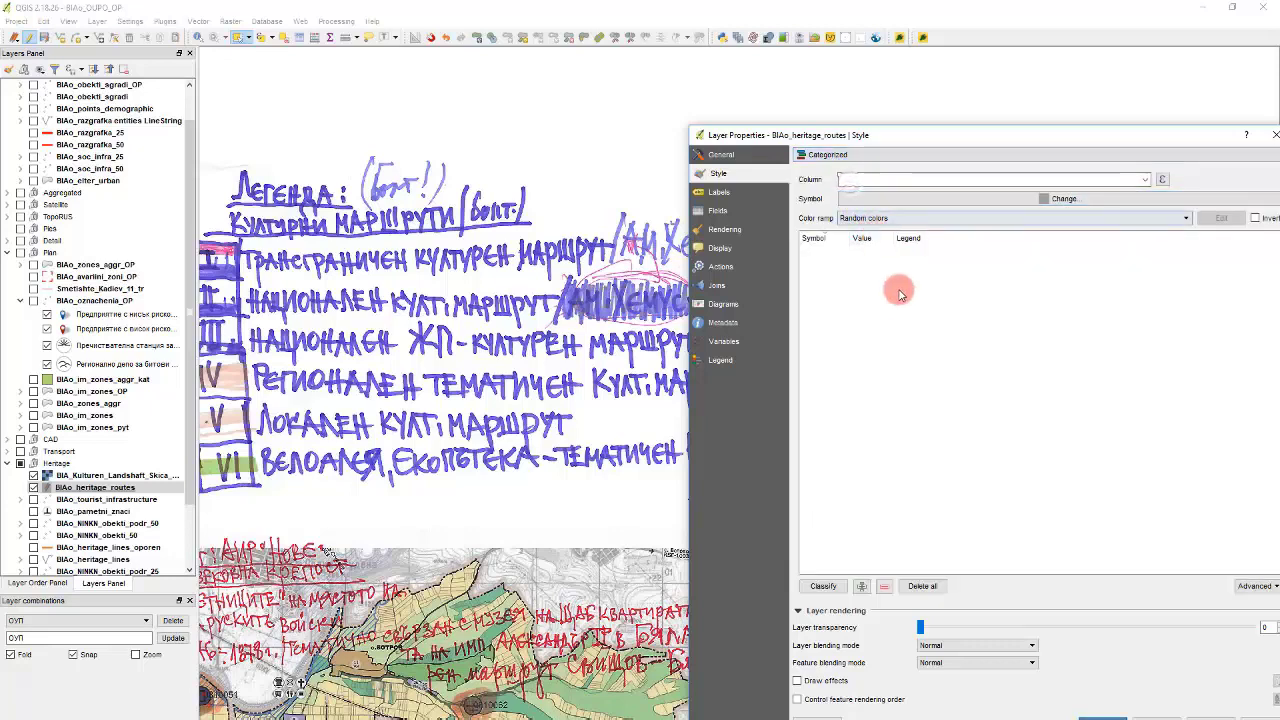
pyautogui.click(1138, 187)
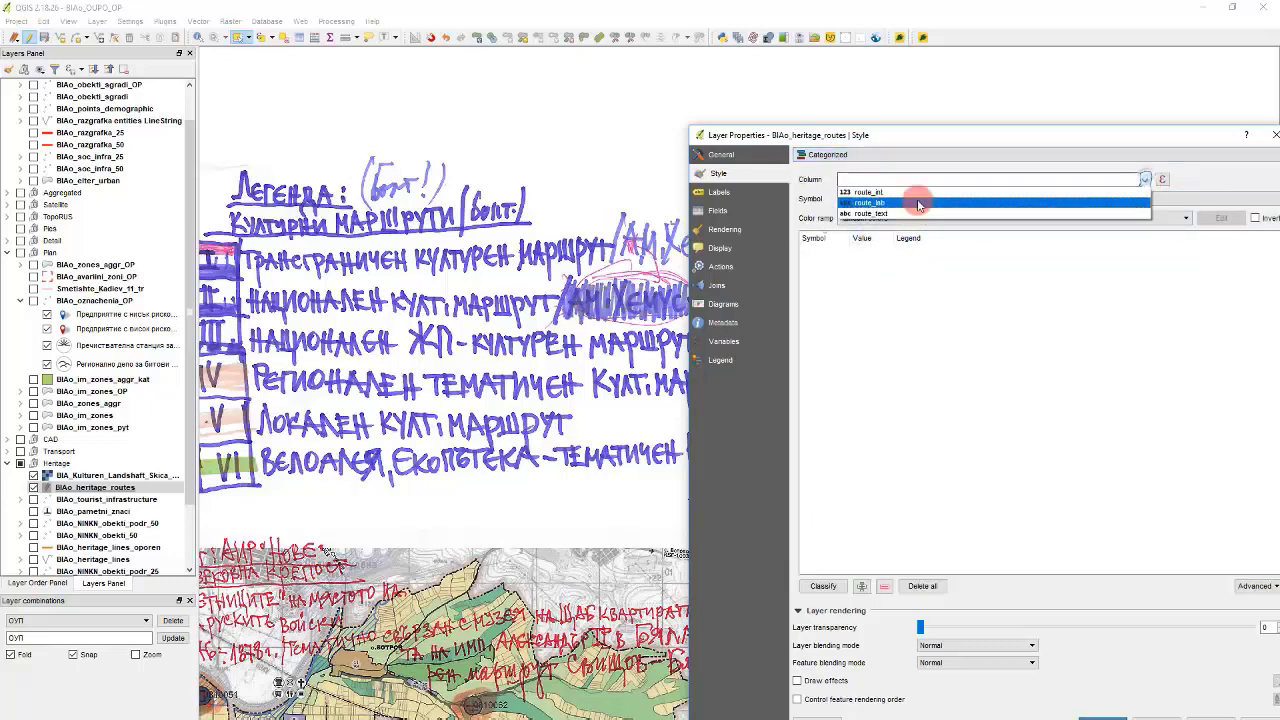
pyautogui.click(922, 192)
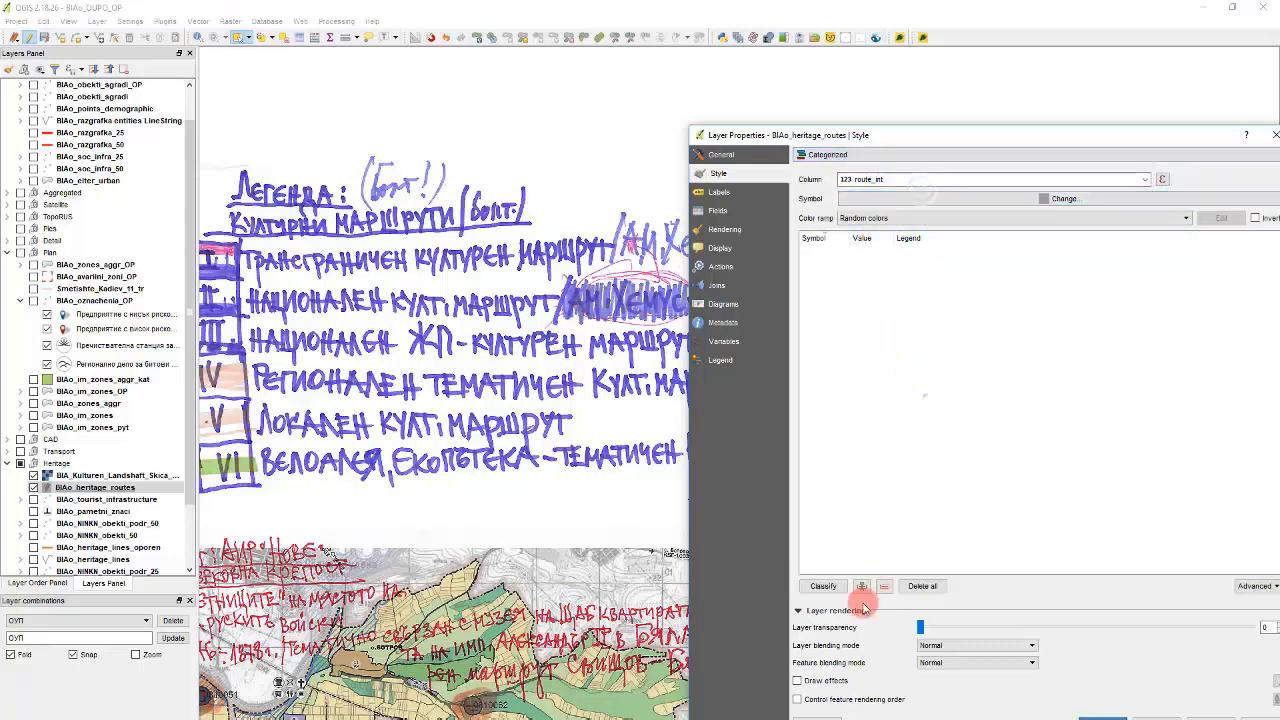
# - Give the first route_int category the value 1 and add five more categories for the remaining legend route types
pyautogui.click(823, 586)
pyautogui.click(852, 251)
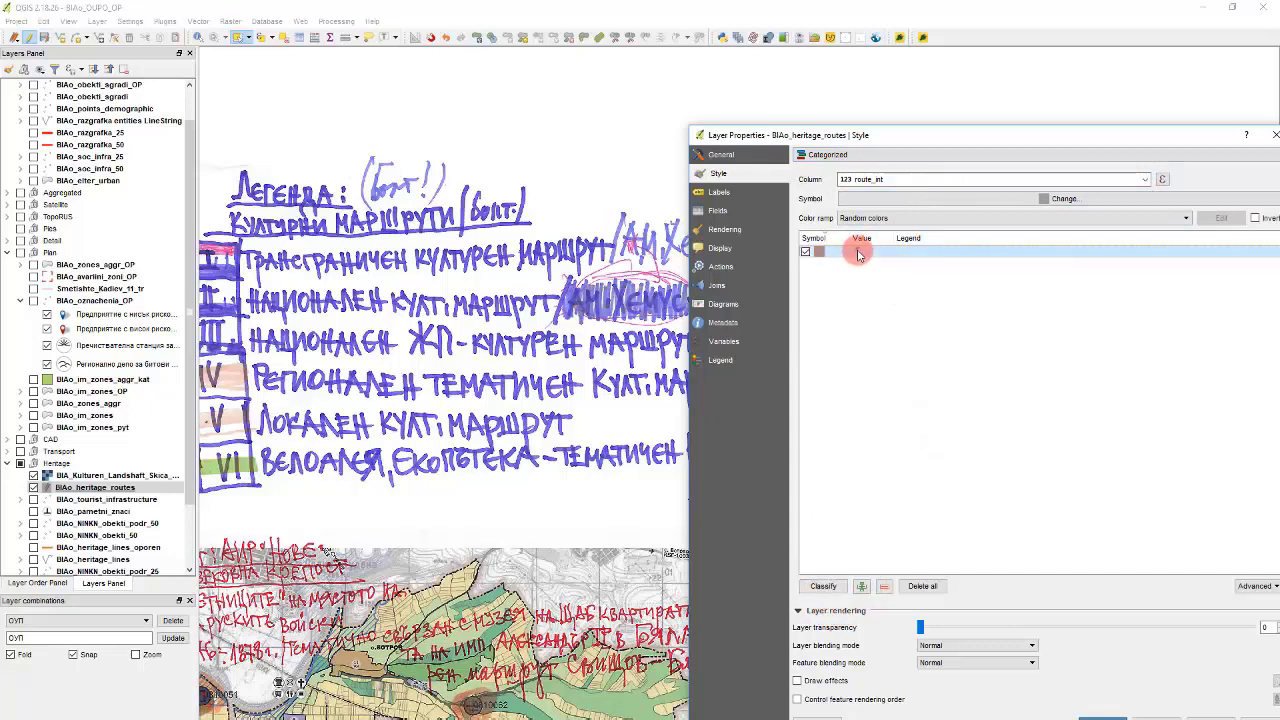
pyautogui.click(861, 586)
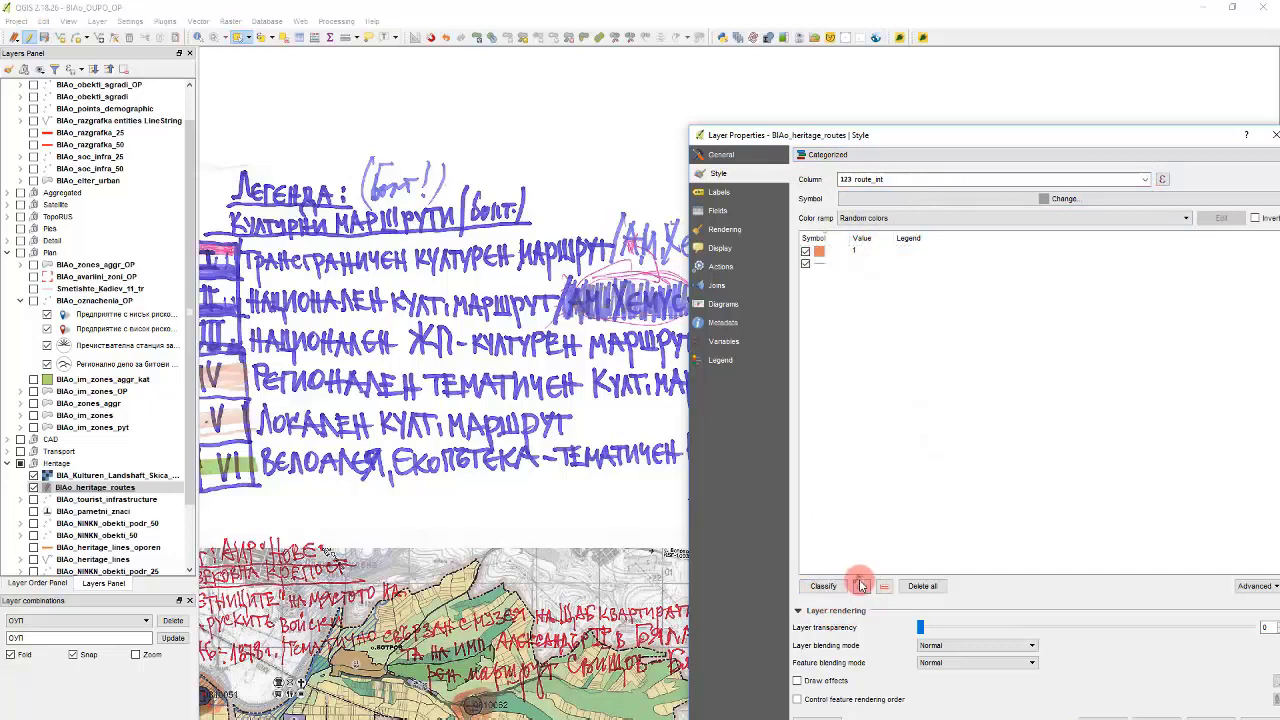
pyautogui.click(817, 263)
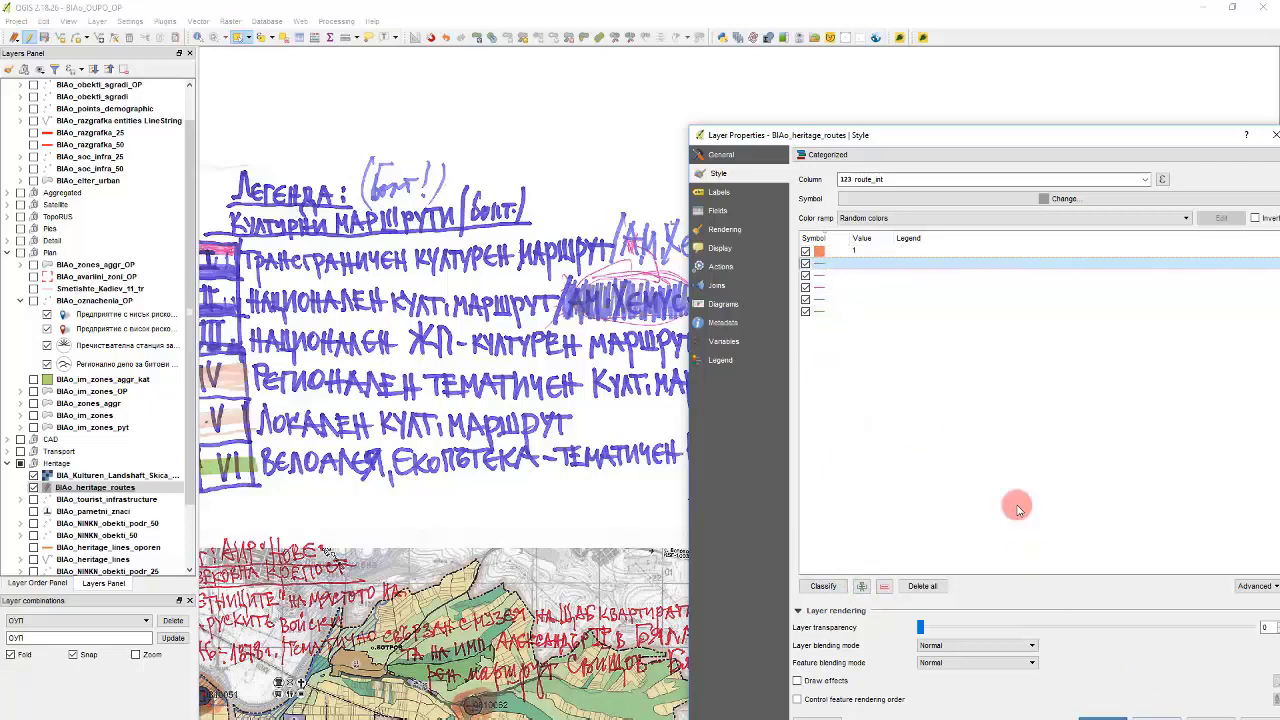
# - Colour the route categories 1 to 6 after the sketch, label them with its cultural route names, and apply the categorized style
pyautogui.click(821, 254)
pyautogui.doubleClick(821, 256)
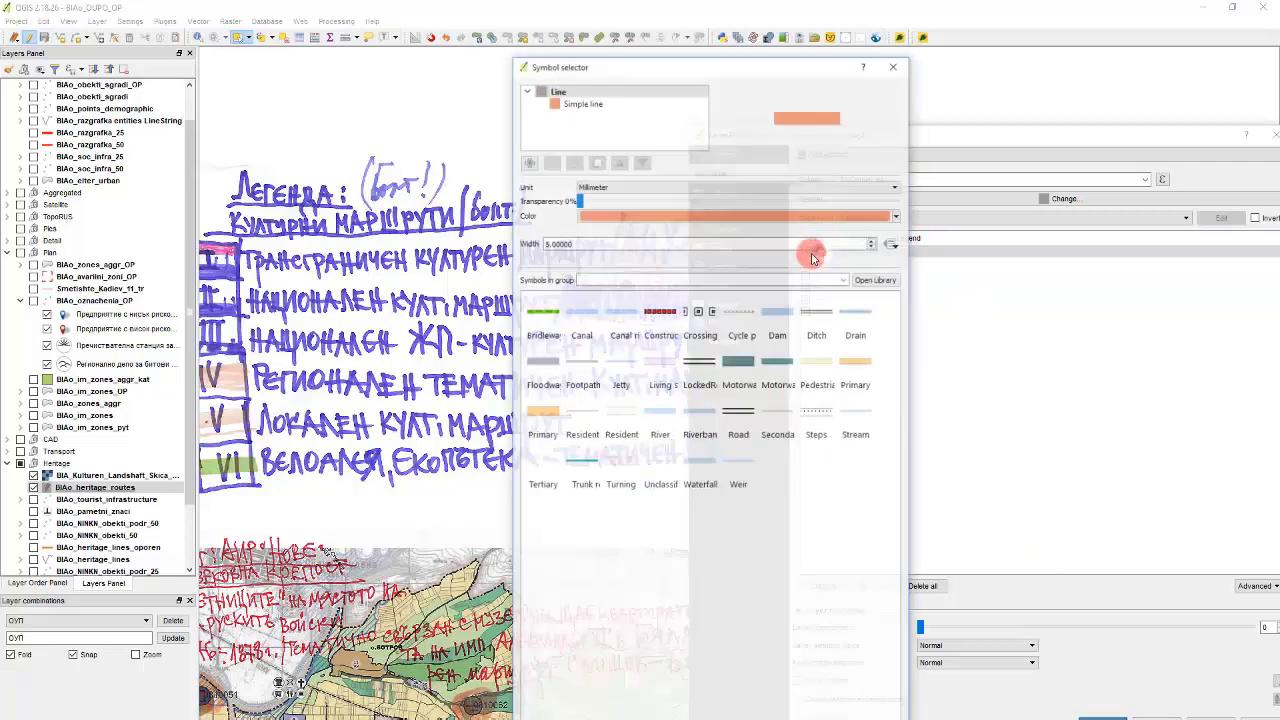
pyautogui.click(609, 104)
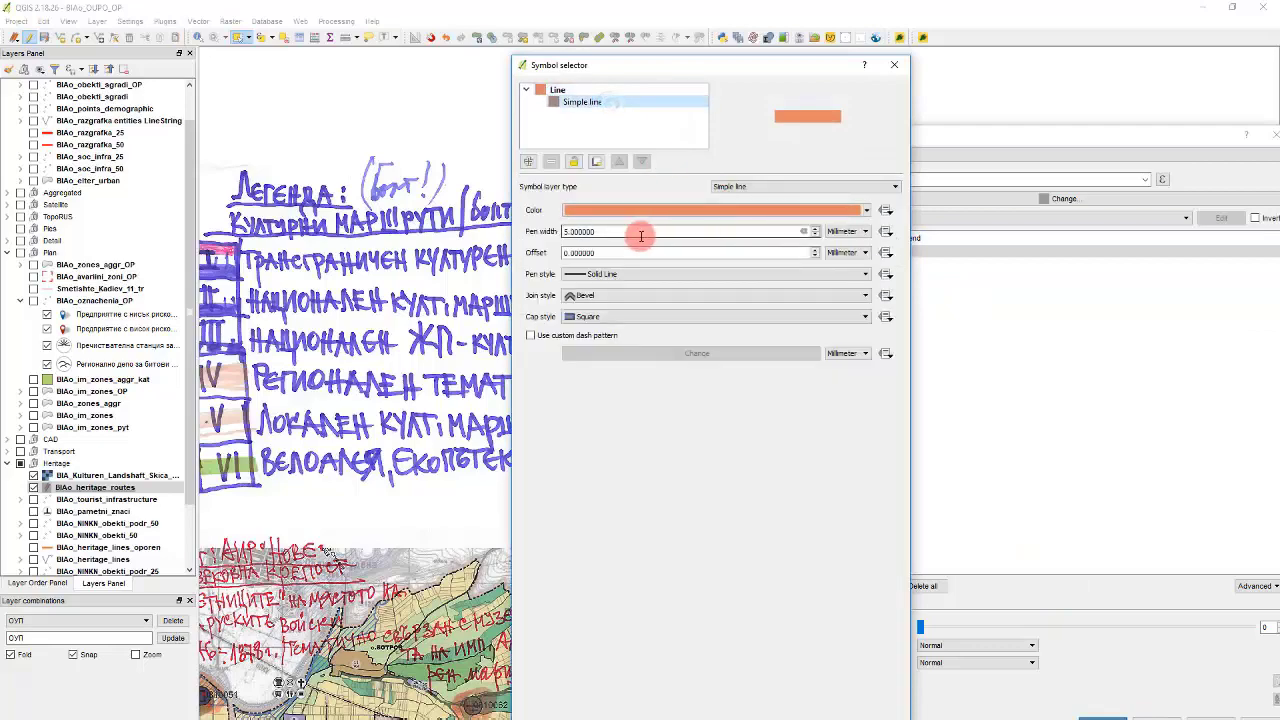
pyautogui.click(874, 702)
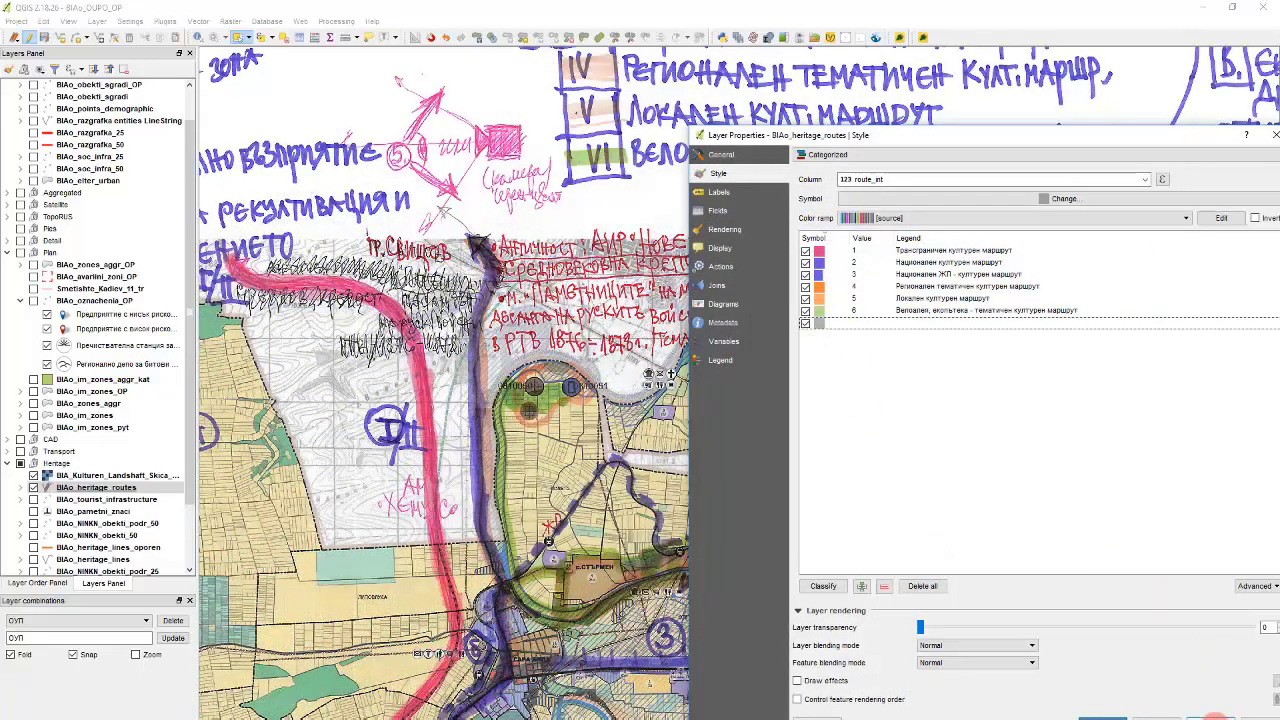
pyautogui.click(1115, 716)
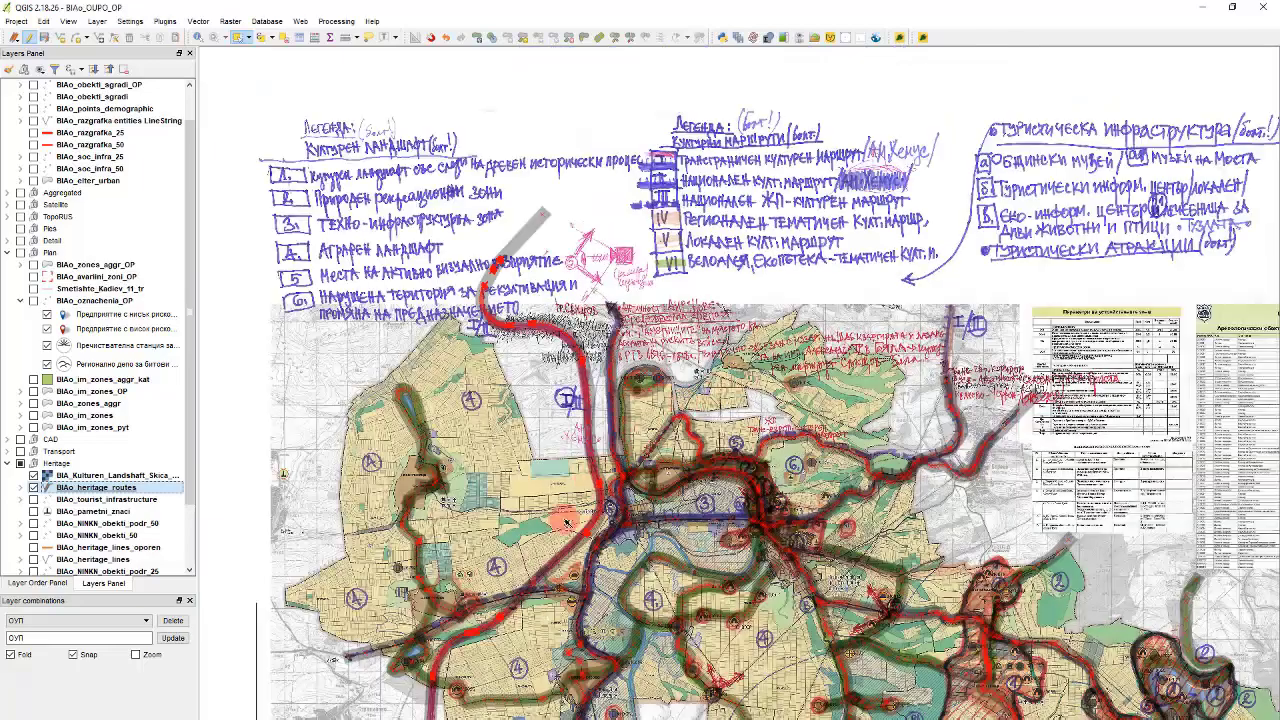
# - Merge the three selected route segments through с.Пейчиново into one feature with route_int set to 3
pyautogui.scroll(1, 480, 693)
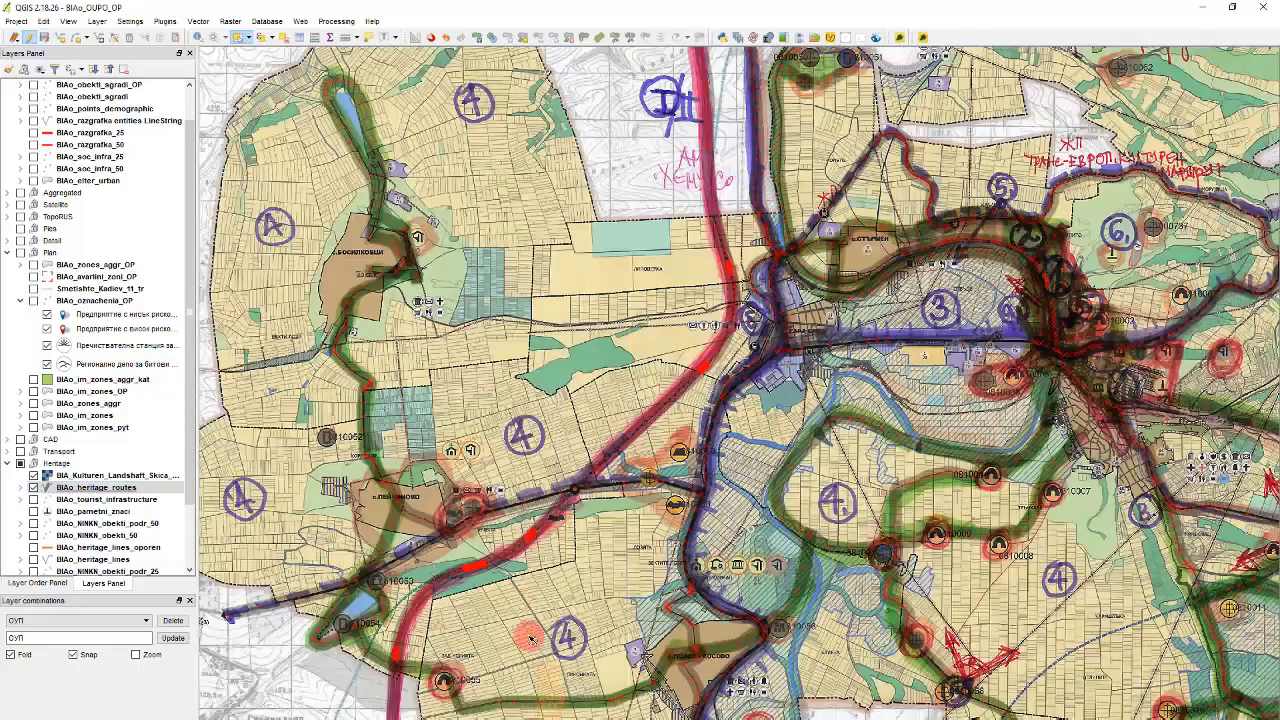
pyautogui.scroll(2, 315, 590)
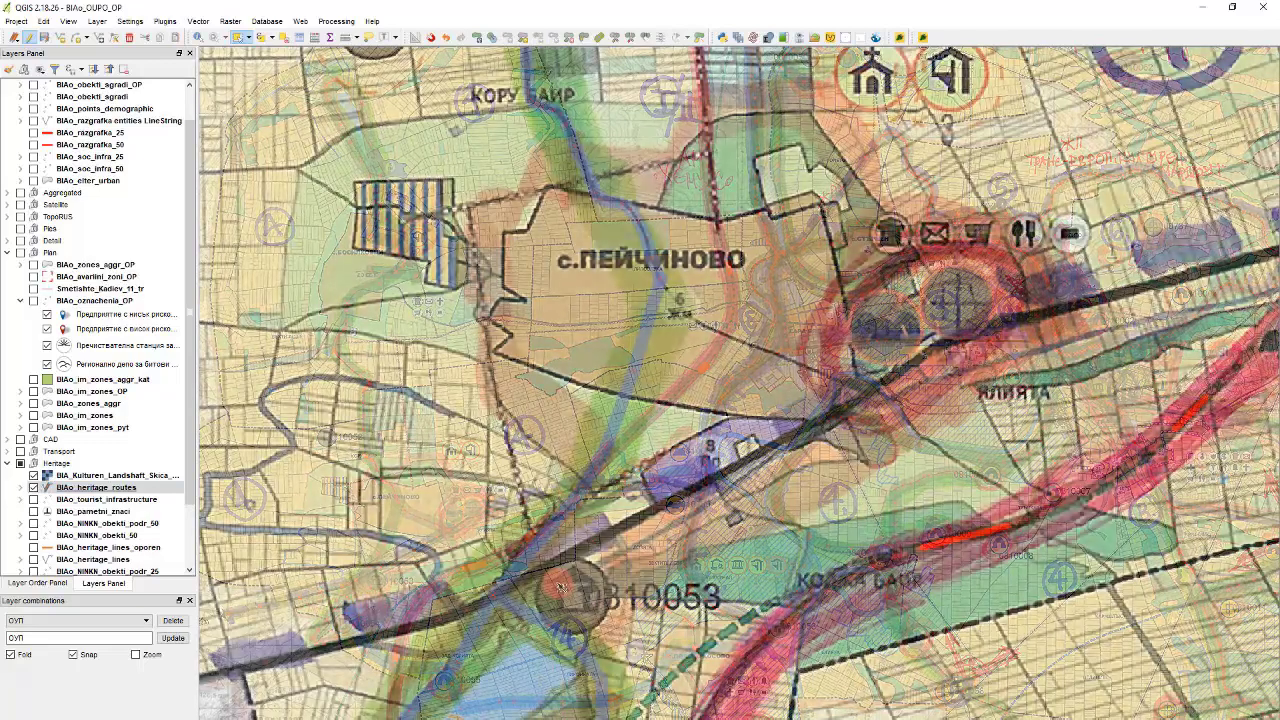
pyautogui.press('m')
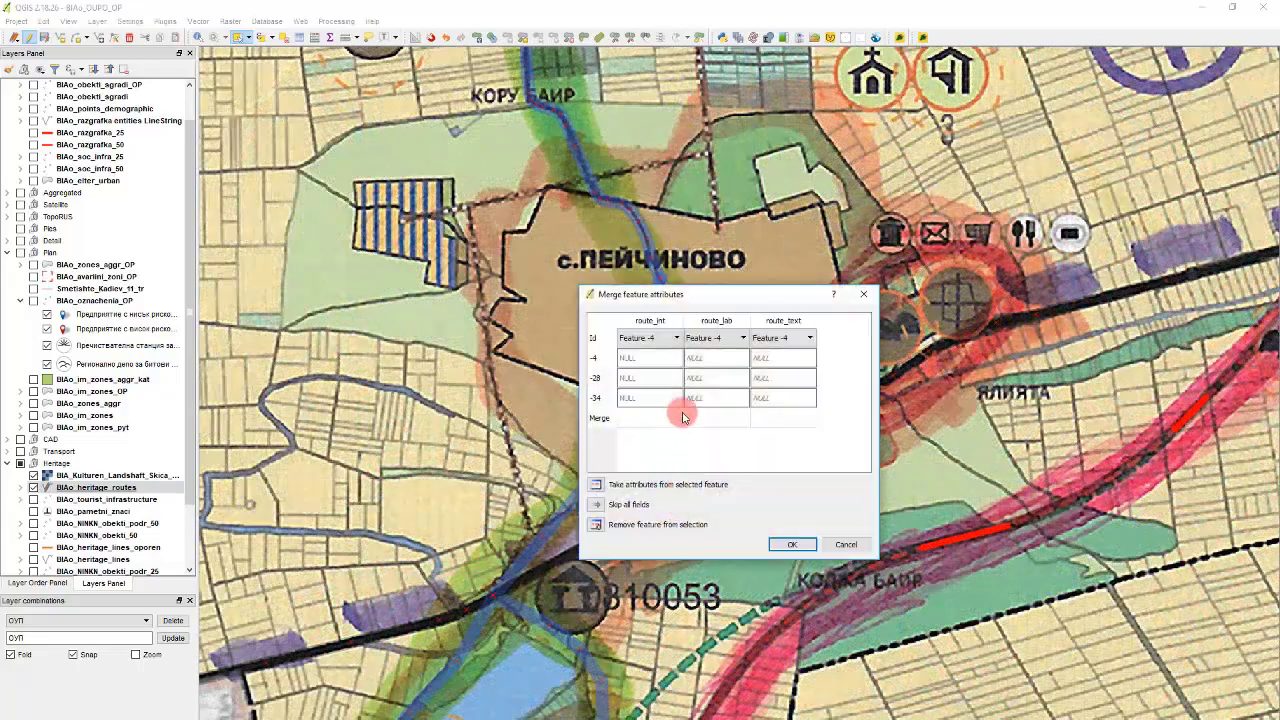
pyautogui.click(640, 418)
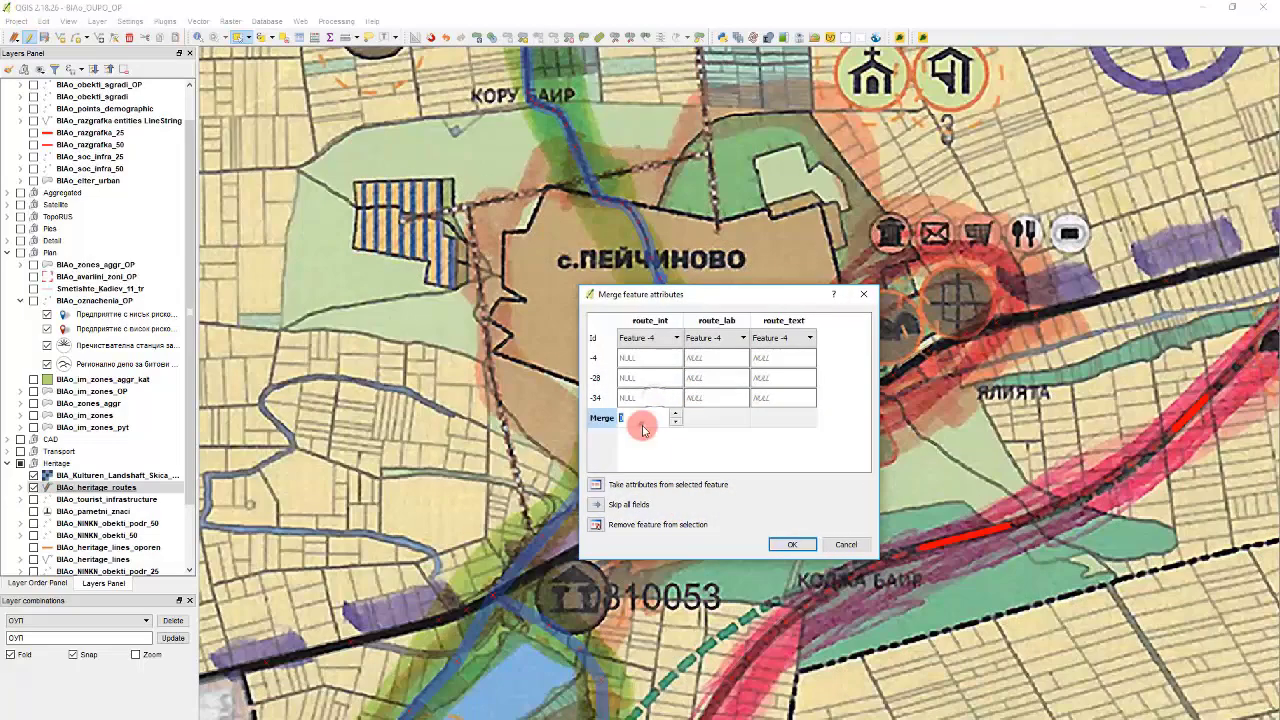
pyautogui.write('3')
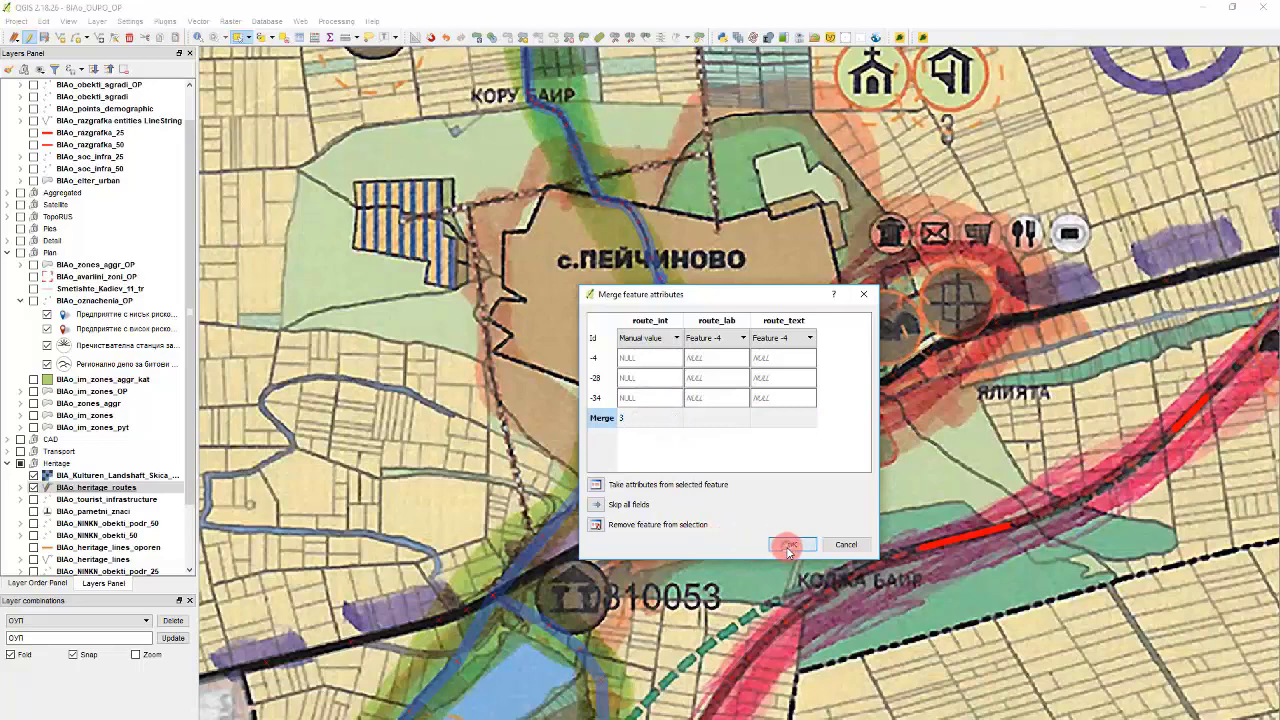
pyautogui.click(790, 545)
pyautogui.click(659, 432)
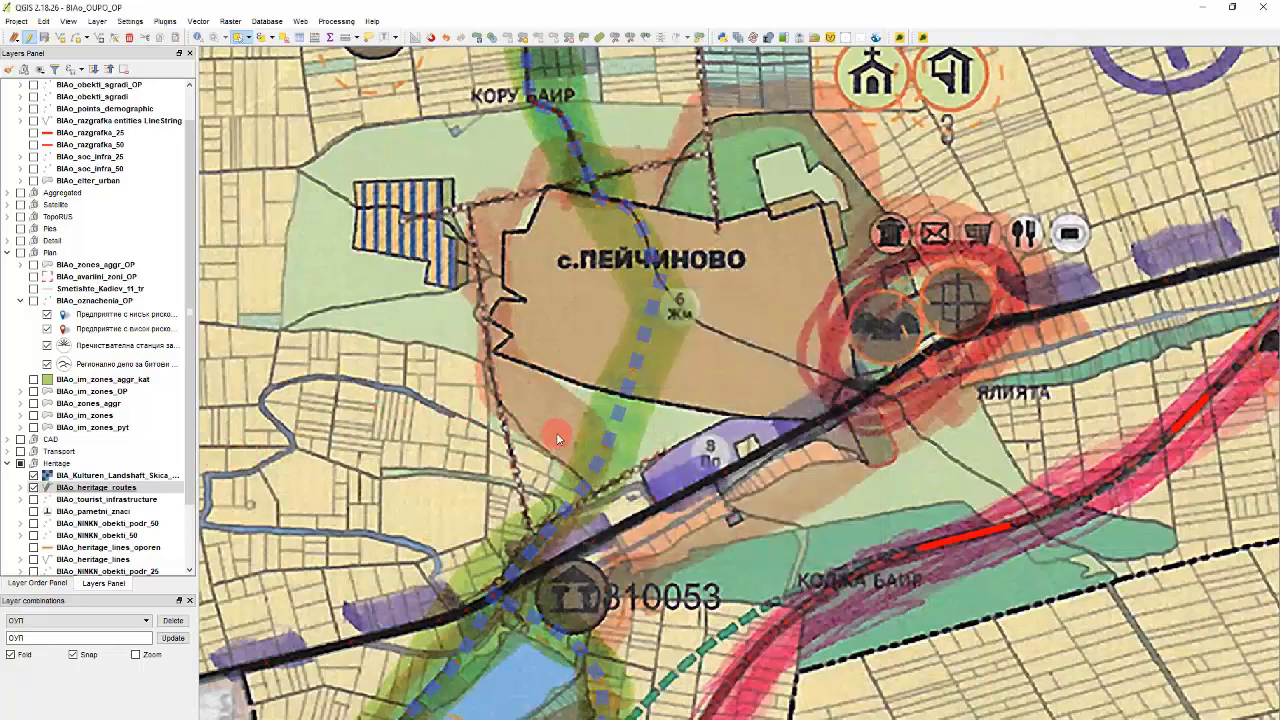
# - Change the merged с.Пейчиново route's route_int in the attribute table to the light green cycle and eco-trail category, 6
pyautogui.press('F6')
pyautogui.click(401, 230)
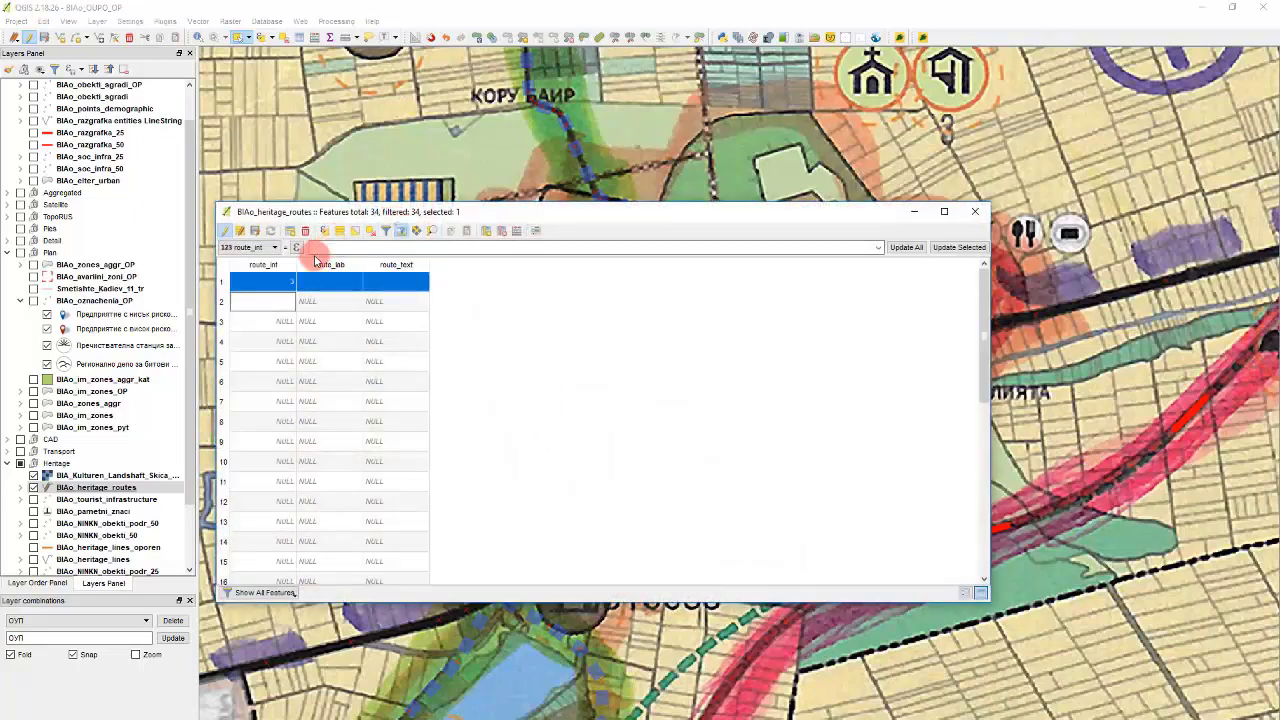
pyautogui.doubleClick(287, 282)
pyautogui.click(670, 145)
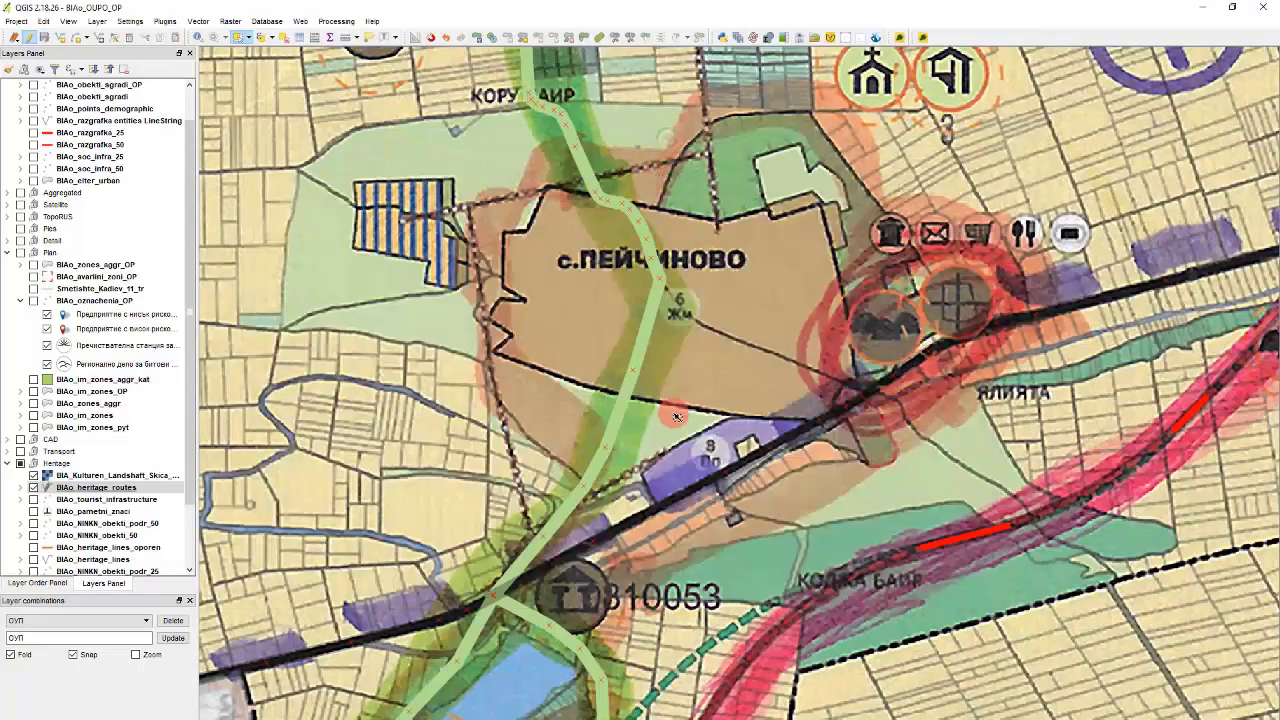
# - Select the green trail segments around с.Босилковци and from the lake at 0810054 past 0810055 to с.Полско Косово
pyautogui.scroll(-1, 711, 357)
pyautogui.scroll(-1, 640, 412)
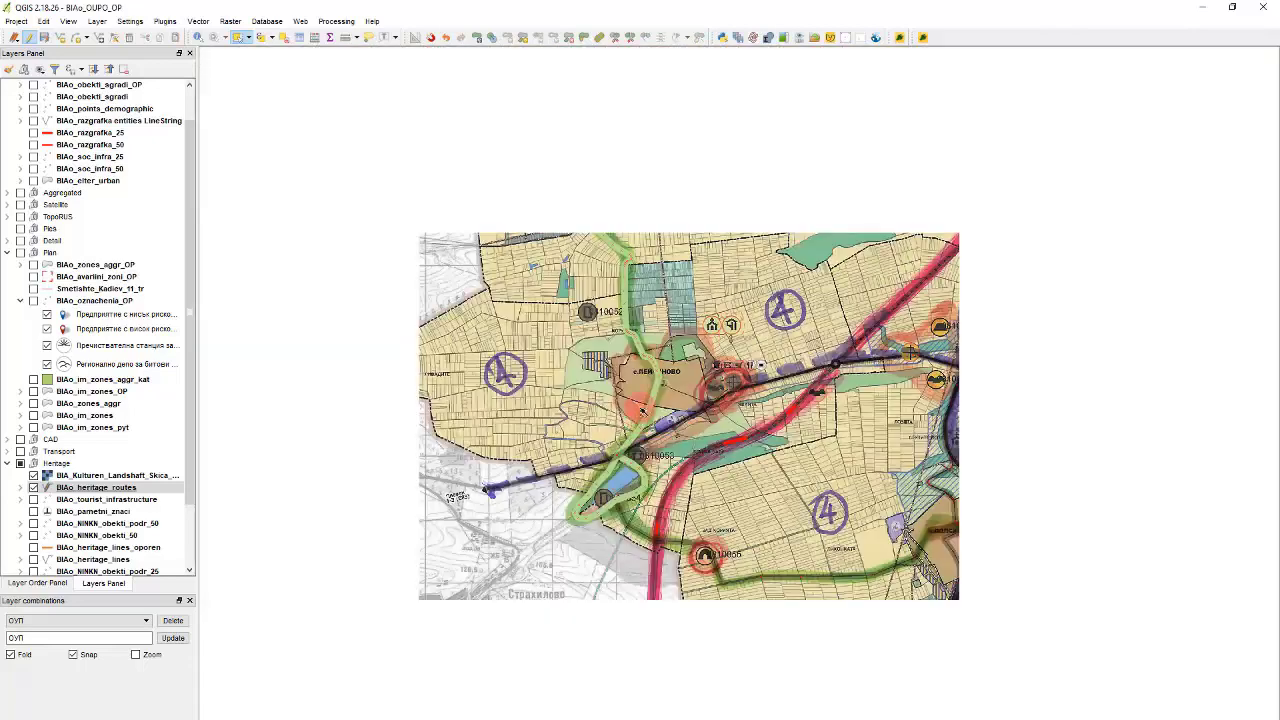
pyautogui.scroll(2, 613, 107)
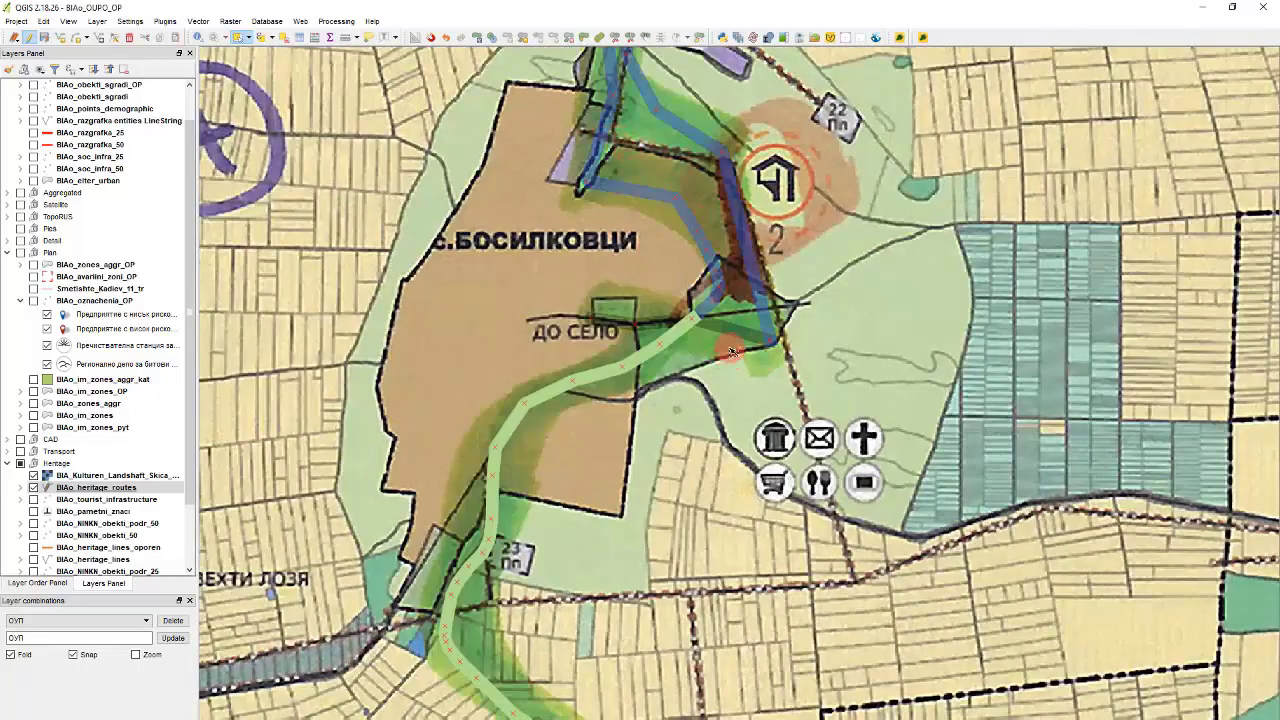
pyautogui.scroll(-3, 656, 277)
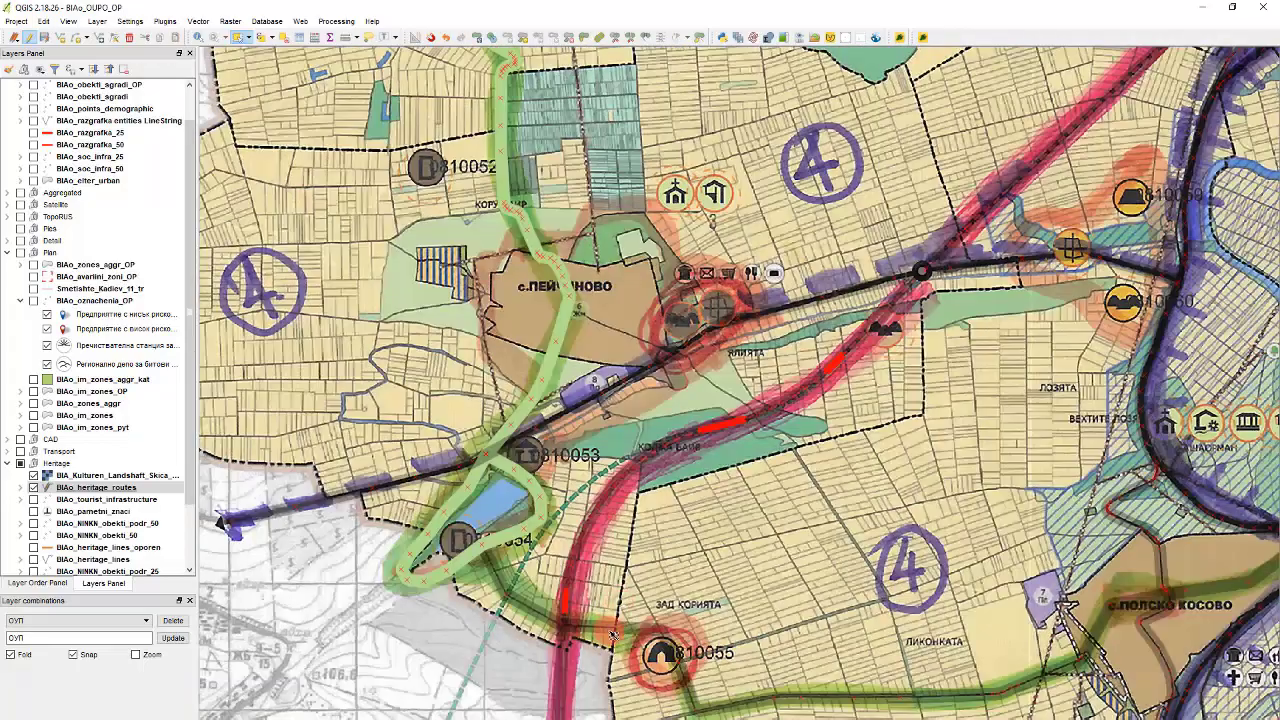
pyautogui.scroll(-1, 580, 466)
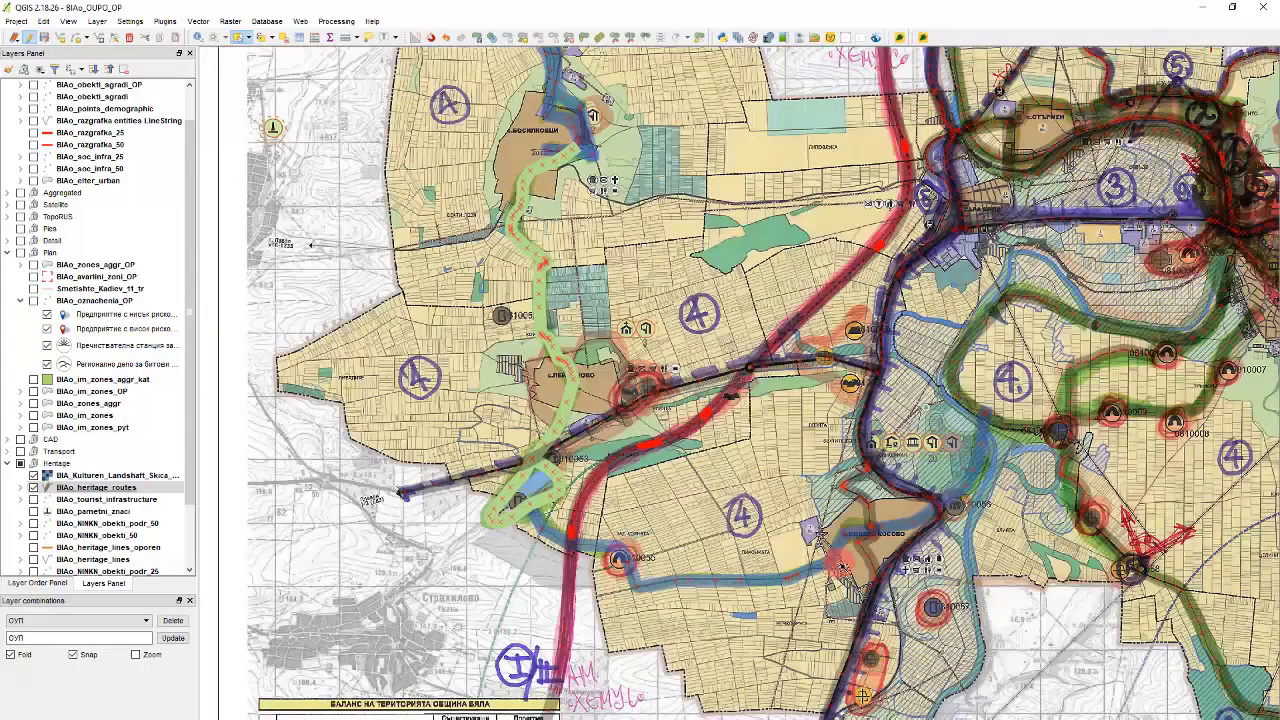
# - Add the green trail segments past 0810007, 0810008 and 0810009, and from 0810058 through Караджа Кузу and Орех Дол, to the selection
pyautogui.scroll(2, 726, 430)
pyautogui.scroll(-1, 731, 470)
pyautogui.scroll(-2, 748, 411)
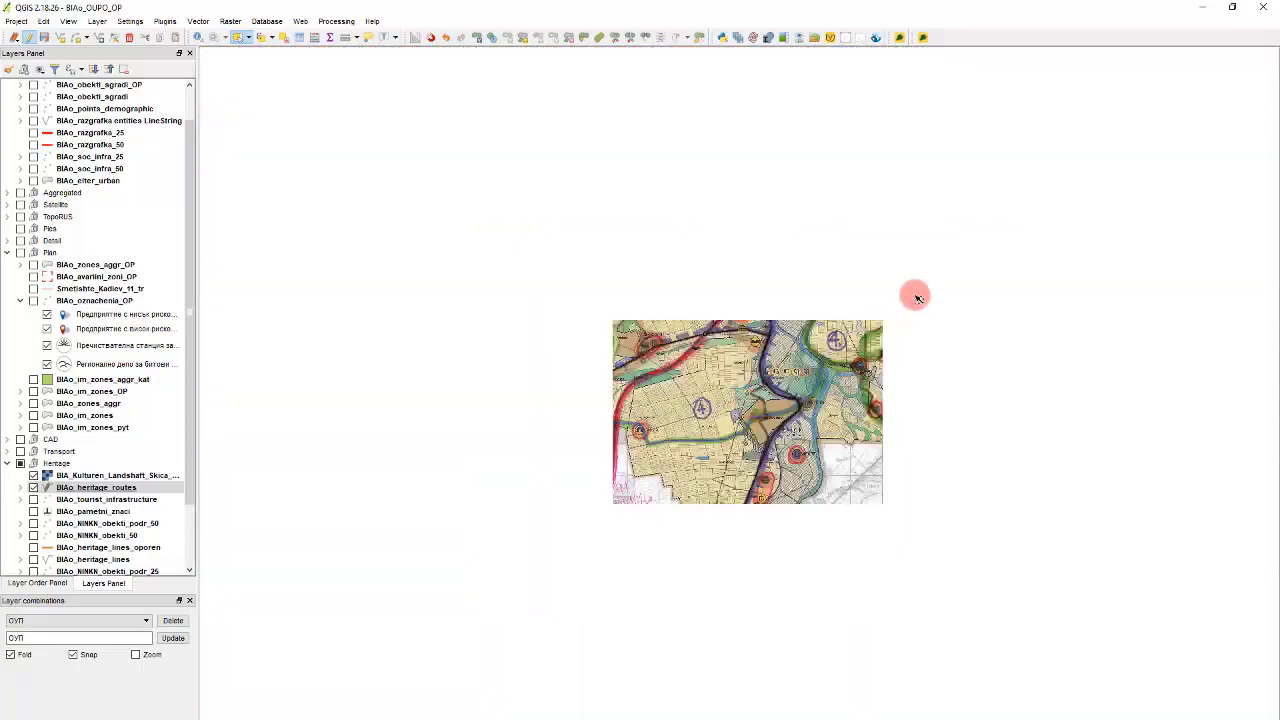
pyautogui.scroll(3, 772, 435)
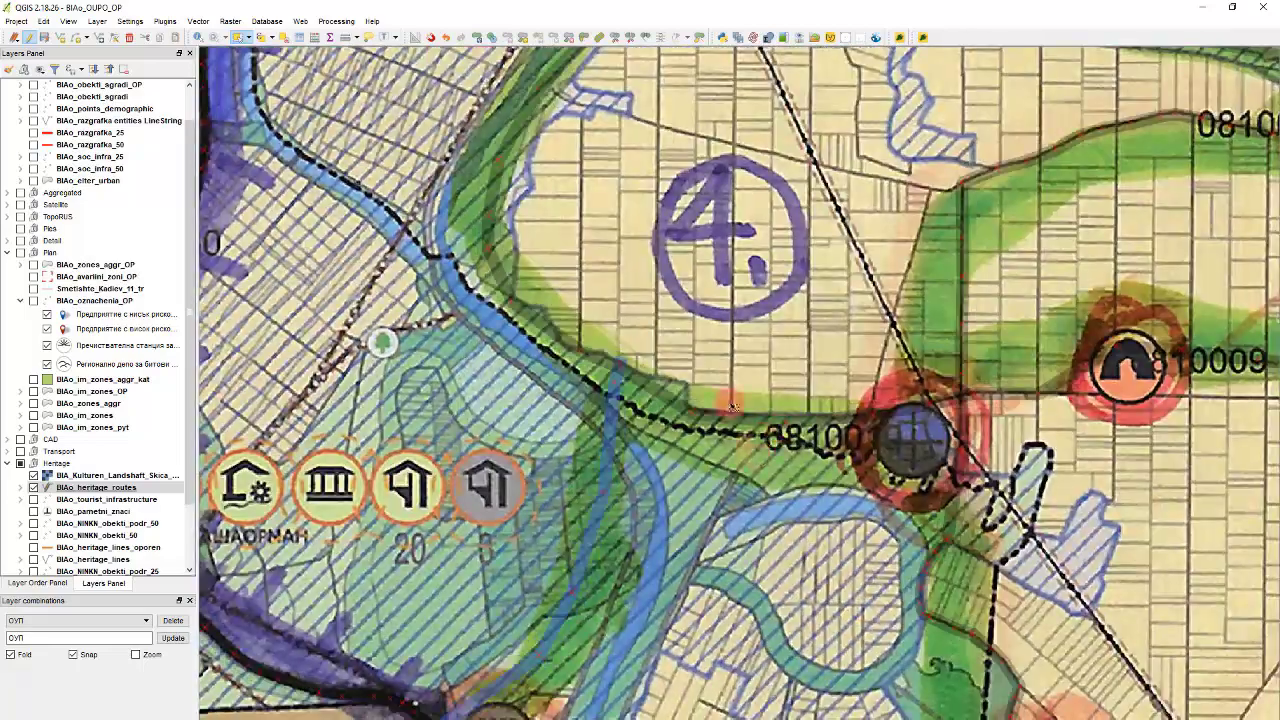
pyautogui.scroll(-1, 704, 400)
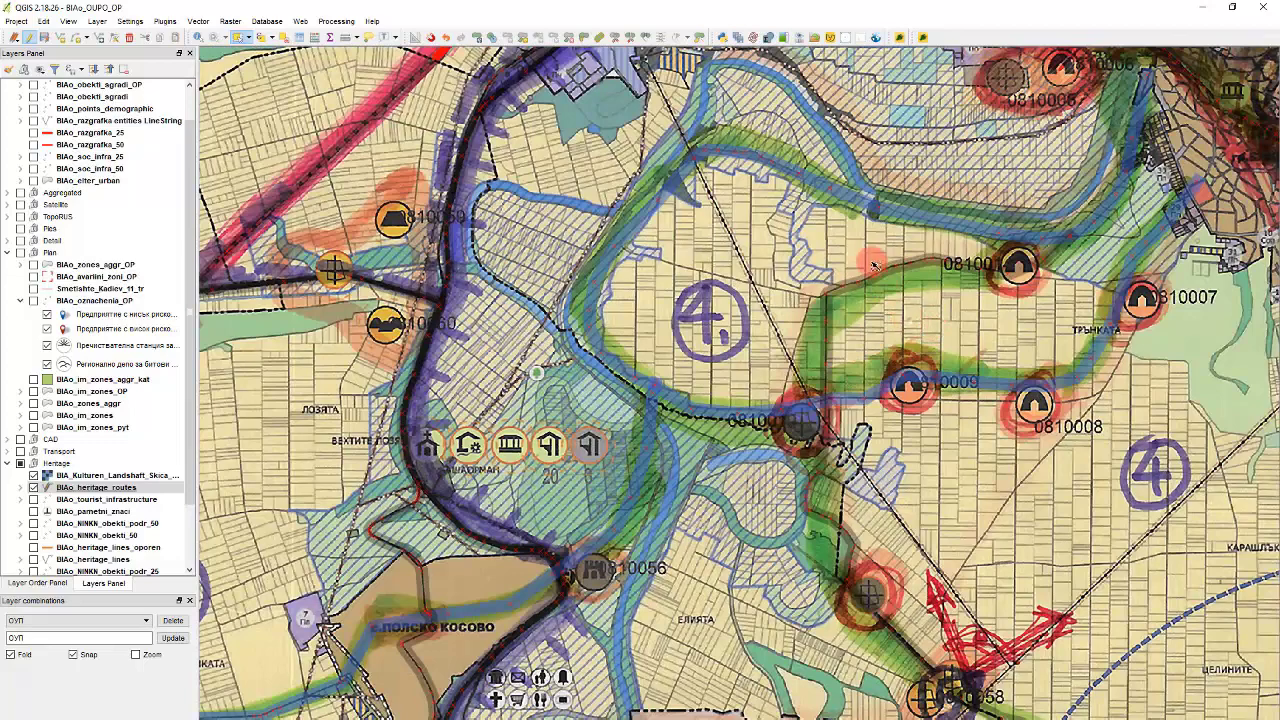
pyautogui.scroll(-1, 713, 364)
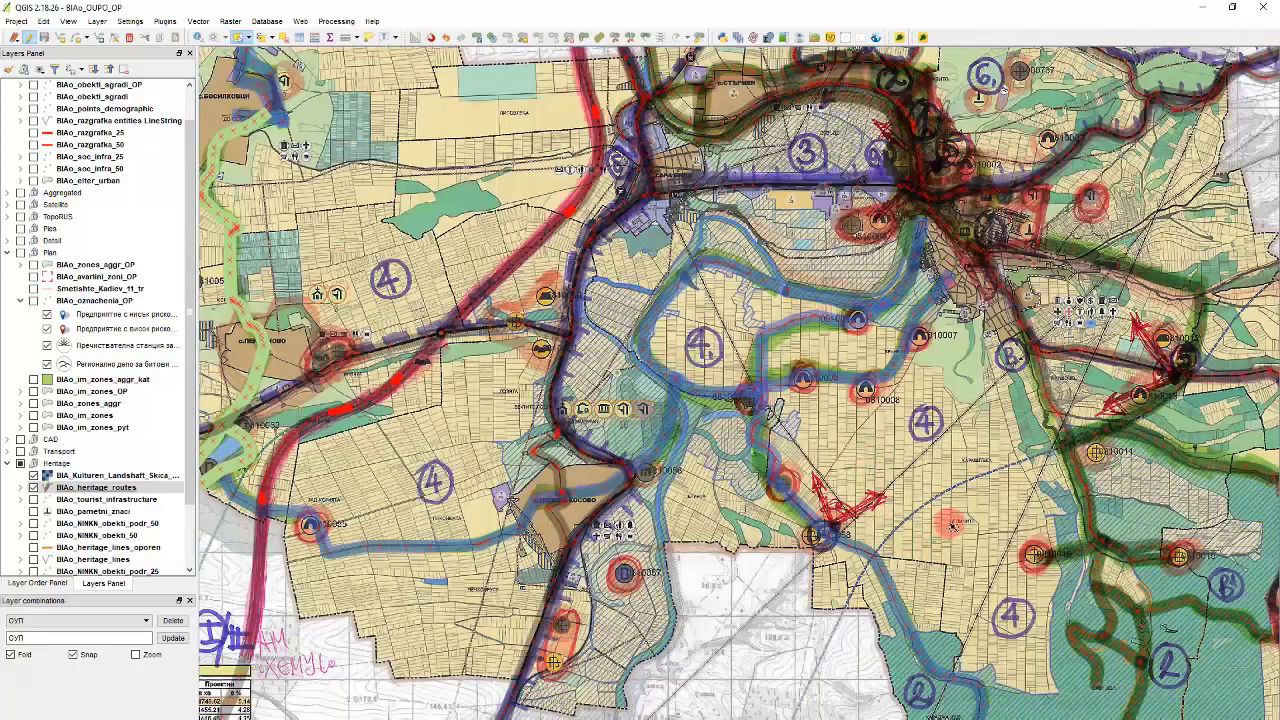
pyautogui.scroll(1, 1090, 683)
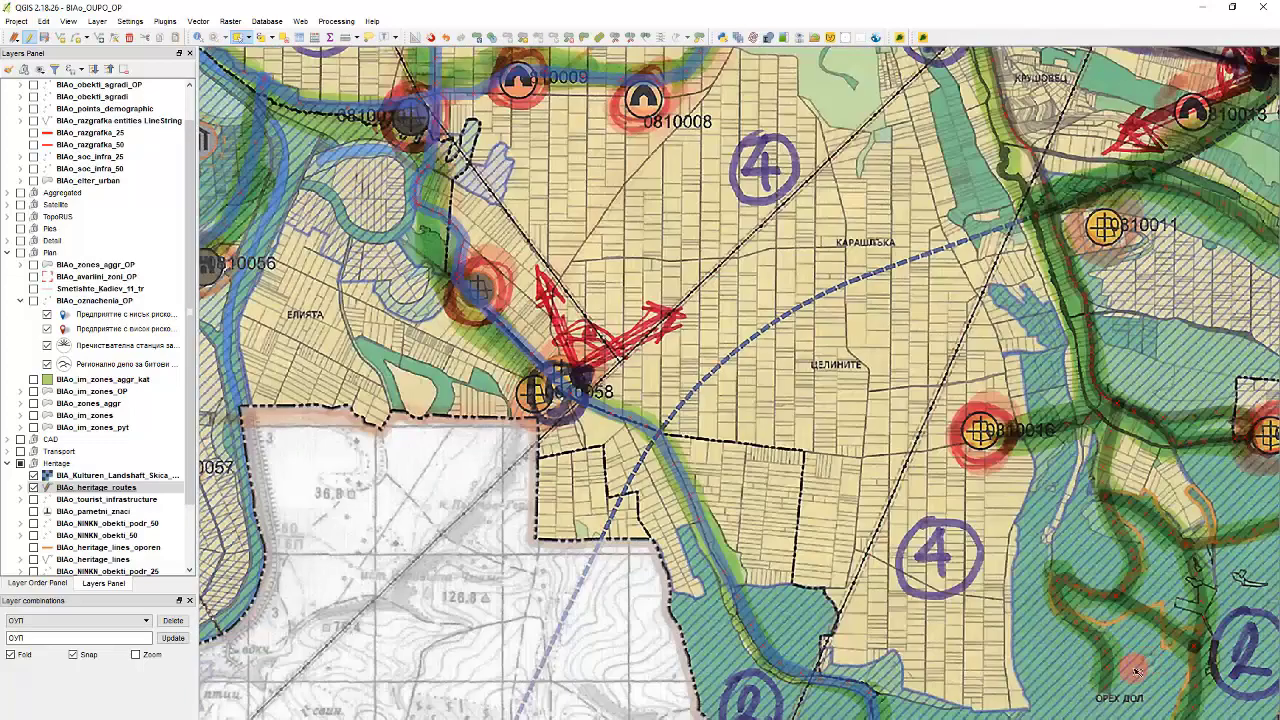
pyautogui.scroll(-1, 1081, 663)
pyautogui.scroll(1, 1008, 630)
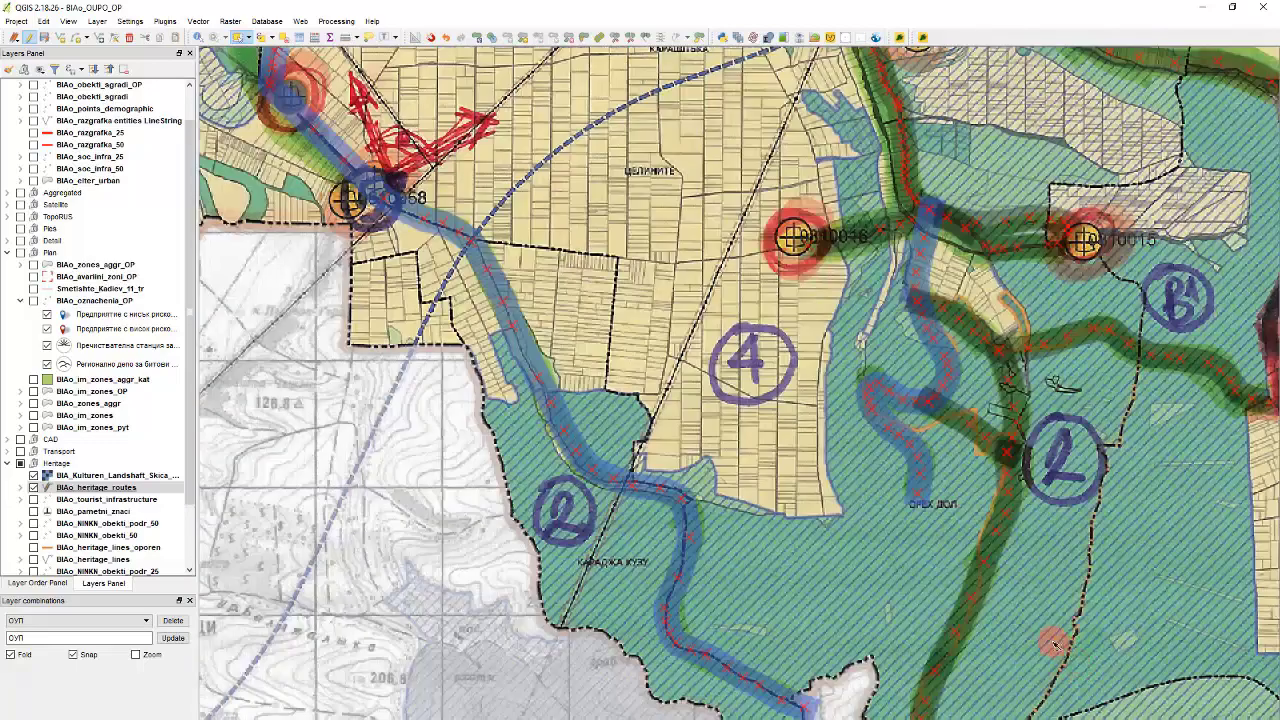
pyautogui.scroll(-1, 757, 580)
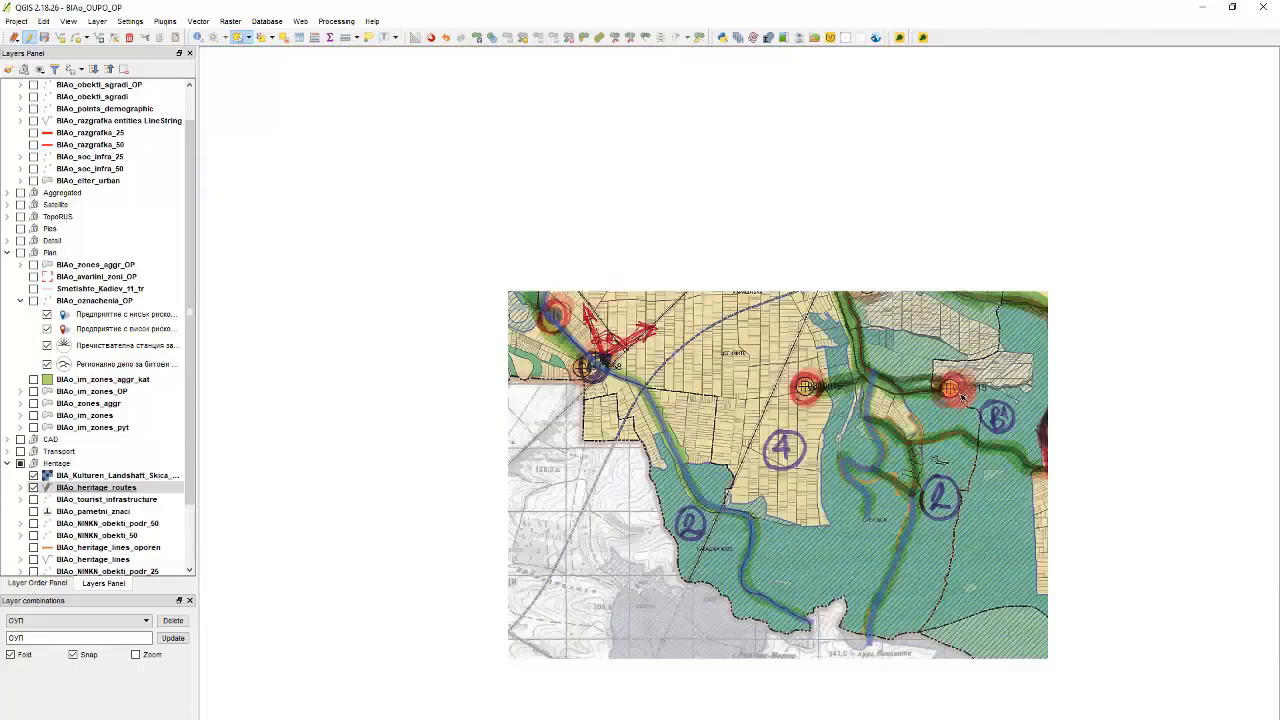
pyautogui.scroll(2, 816, 497)
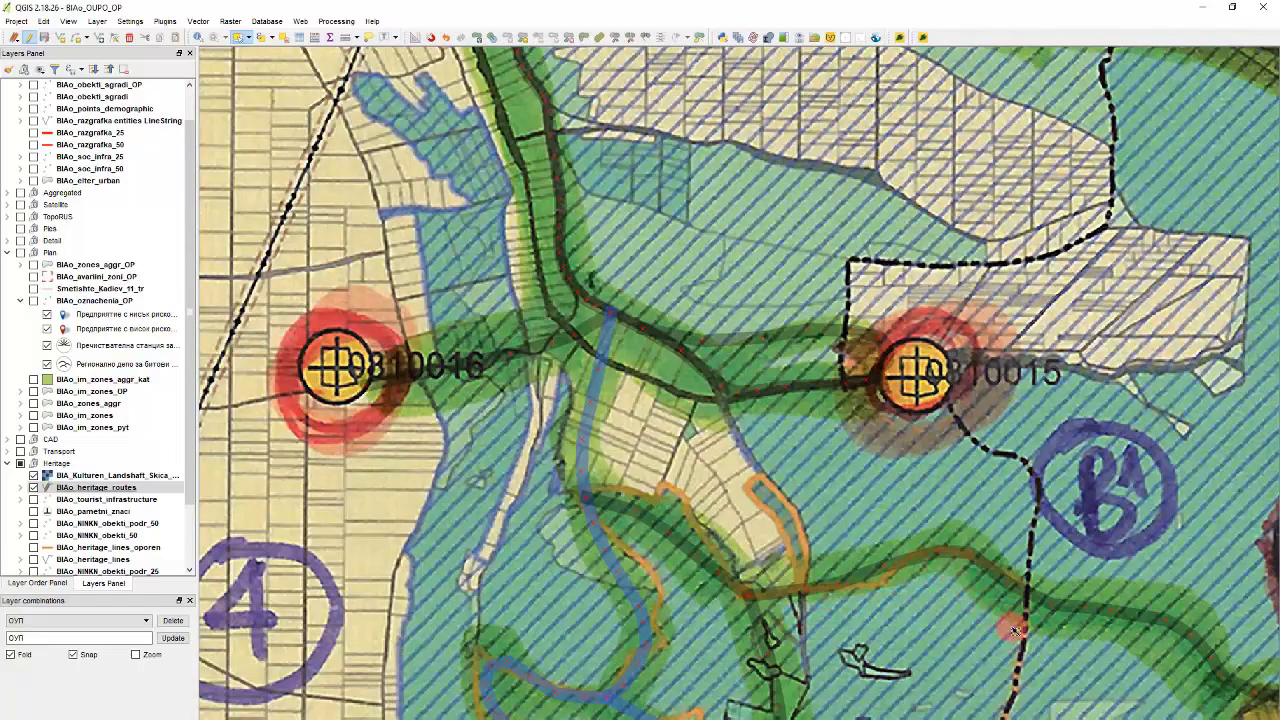
# - Add the trail branch beside the B1 mark, the links to 0810015 and 0810016, and the trail running north past 0810011 to the selection
pyautogui.click(1080, 597)
pyautogui.scroll(-1, 806, 596)
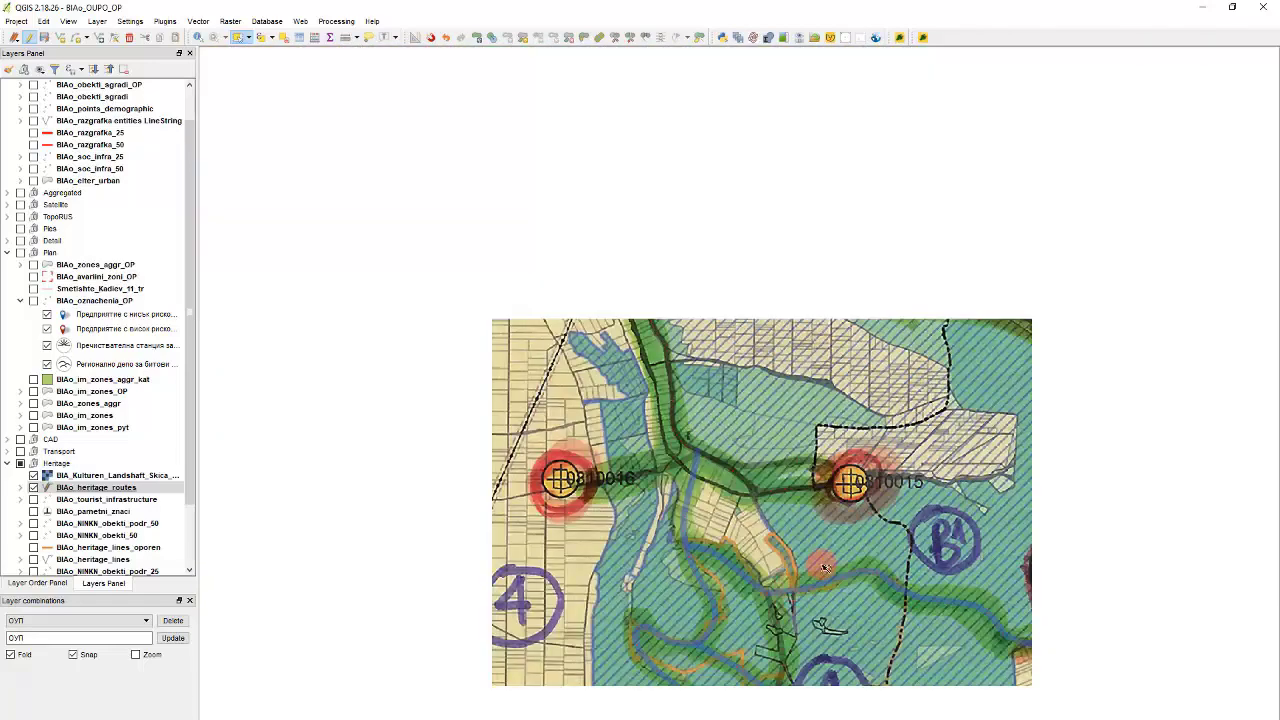
pyautogui.scroll(1, 731, 527)
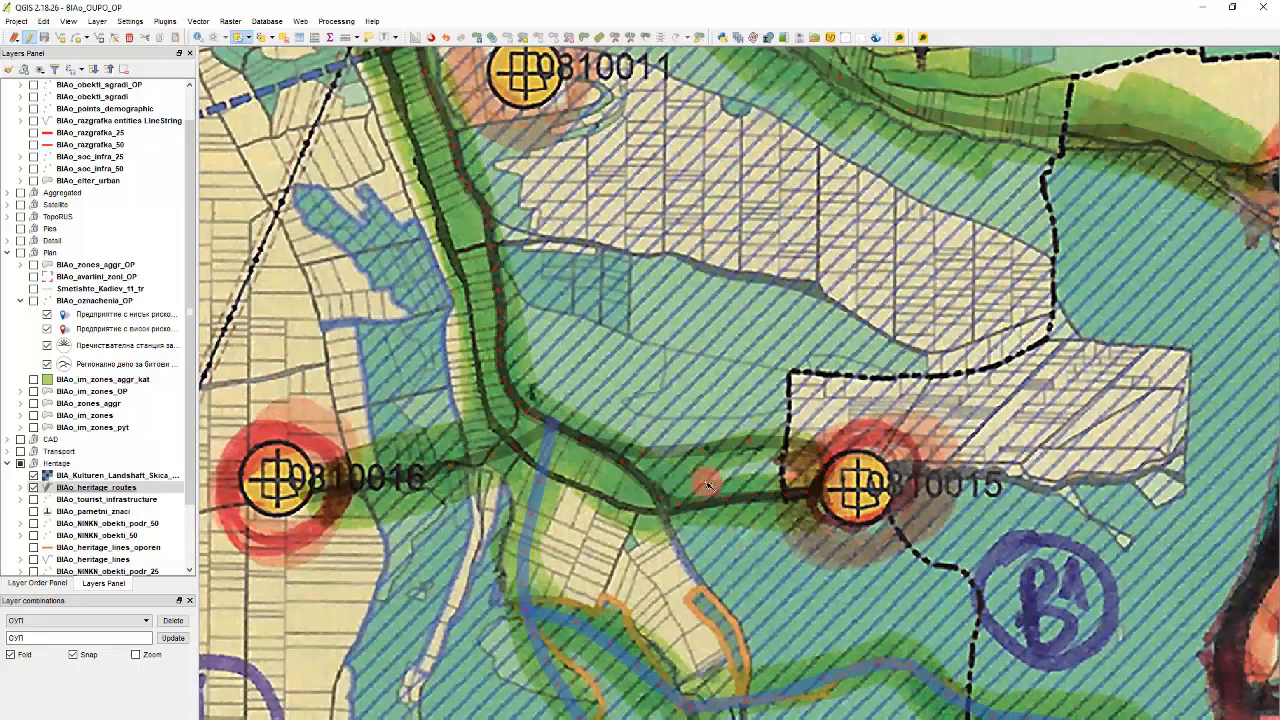
pyautogui.click(687, 510)
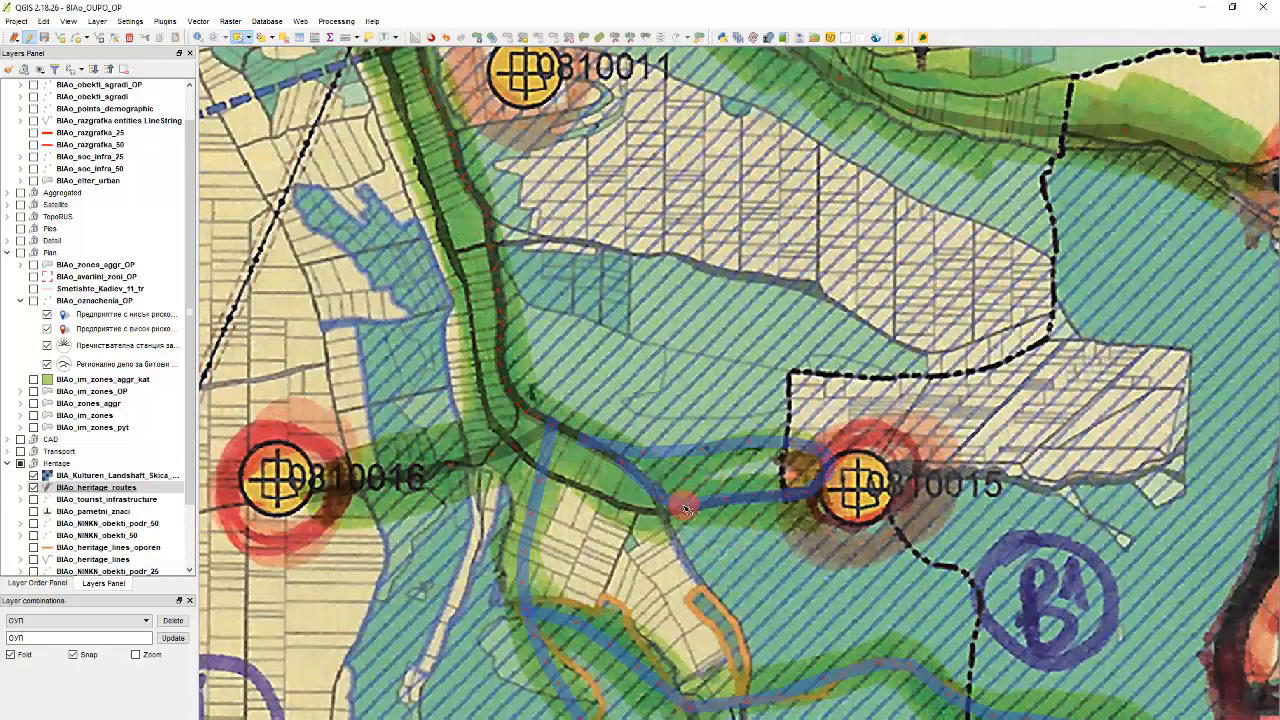
pyautogui.click(494, 477)
pyautogui.click(508, 342)
pyautogui.scroll(-1, 587, 522)
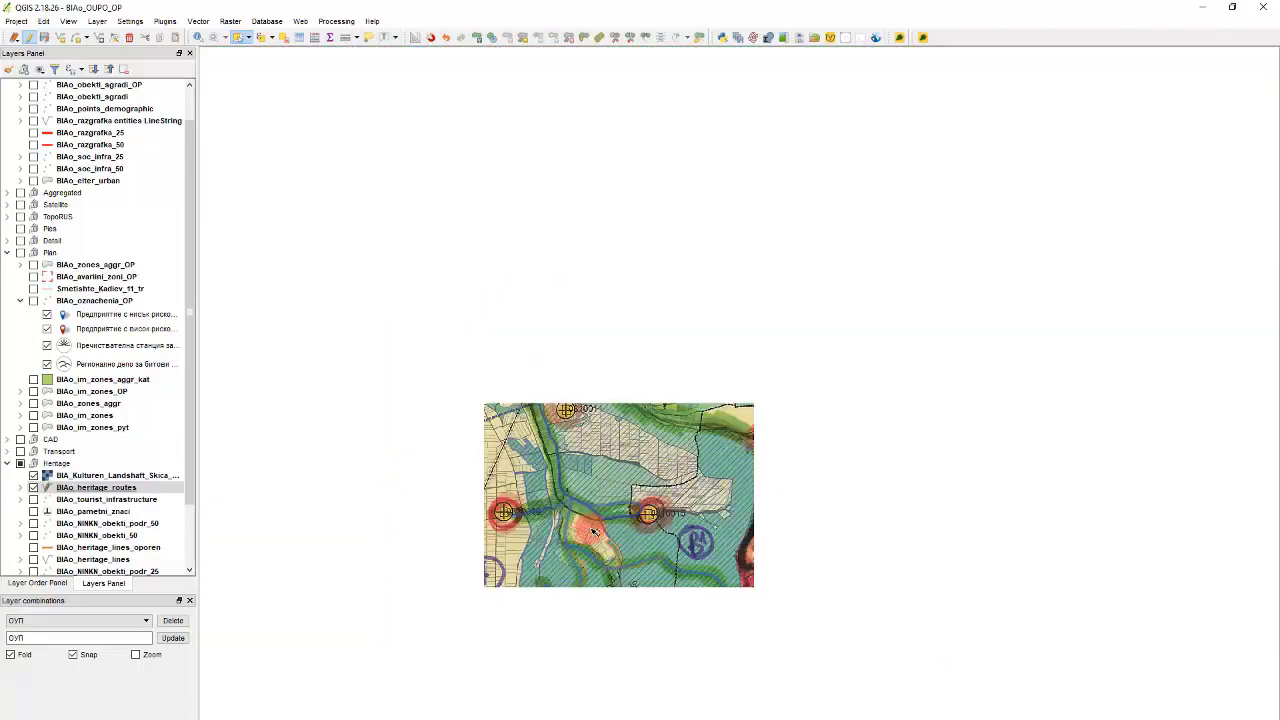
pyautogui.scroll(1, 587, 522)
pyautogui.scroll(-1, 587, 522)
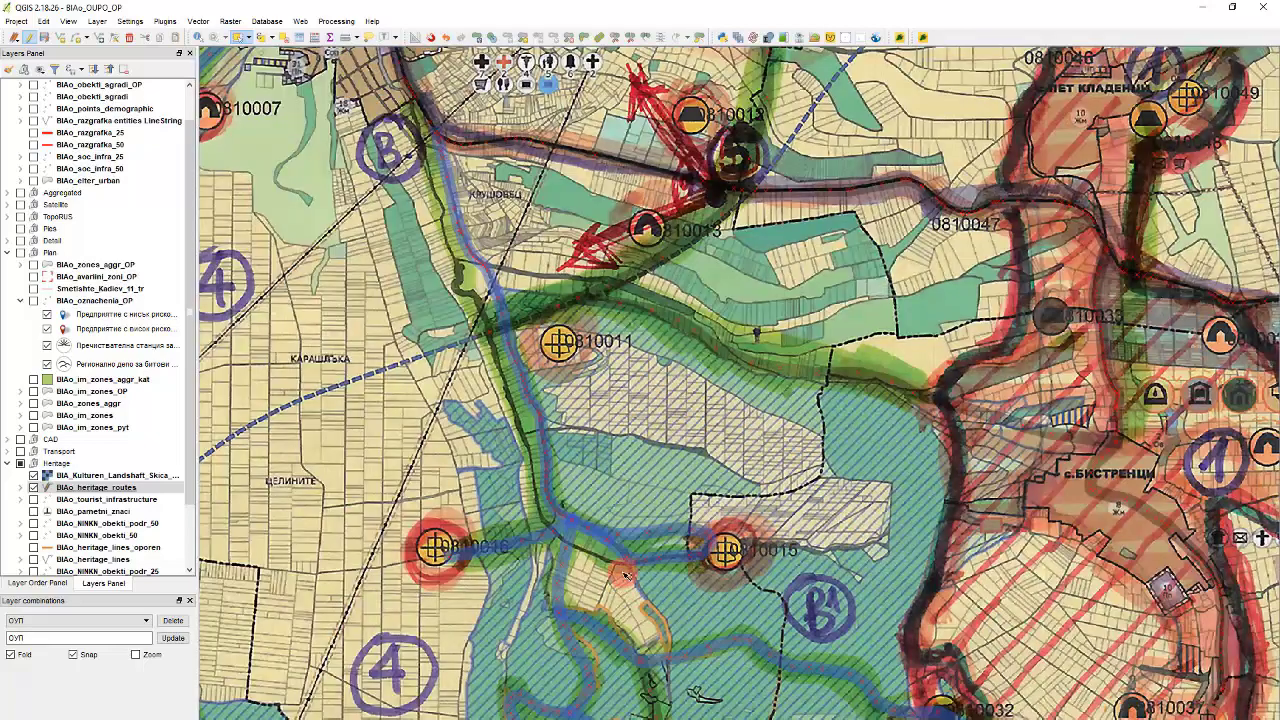
pyautogui.scroll(1, 613, 525)
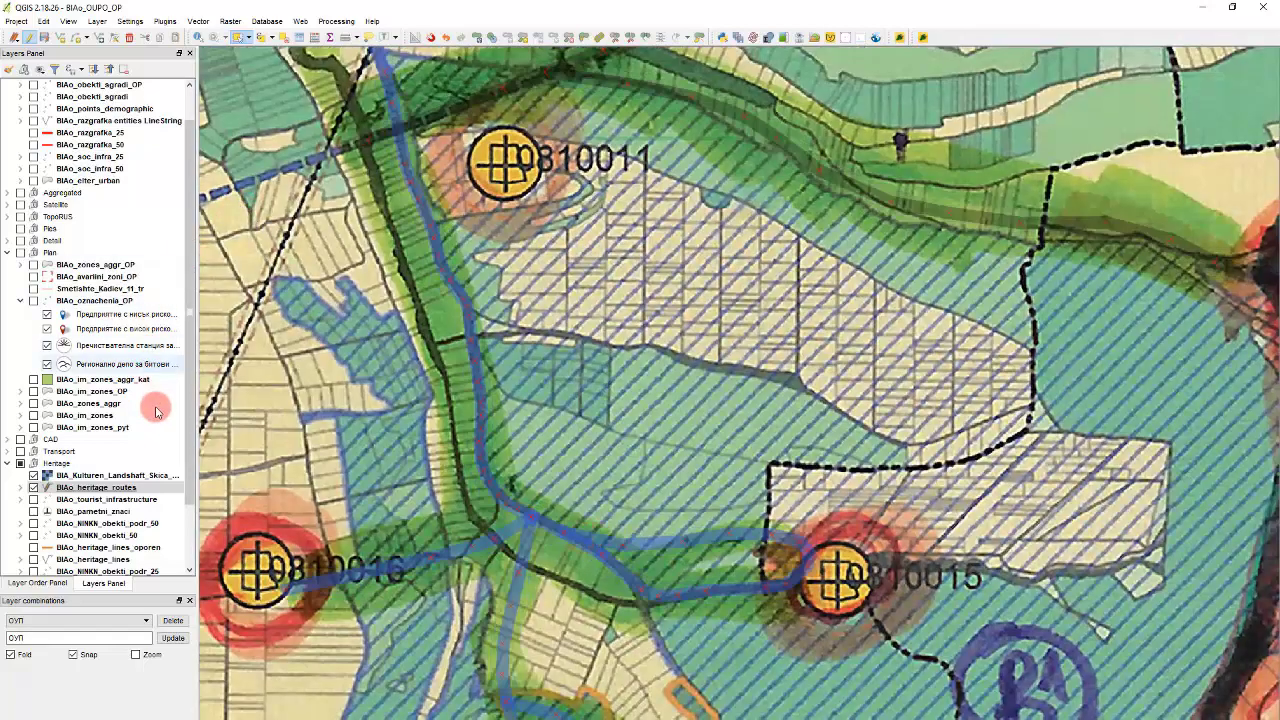
# - Set route_int to 6 for all selected trail segments at once in the heritage routes attribute table
pyautogui.press('F6')
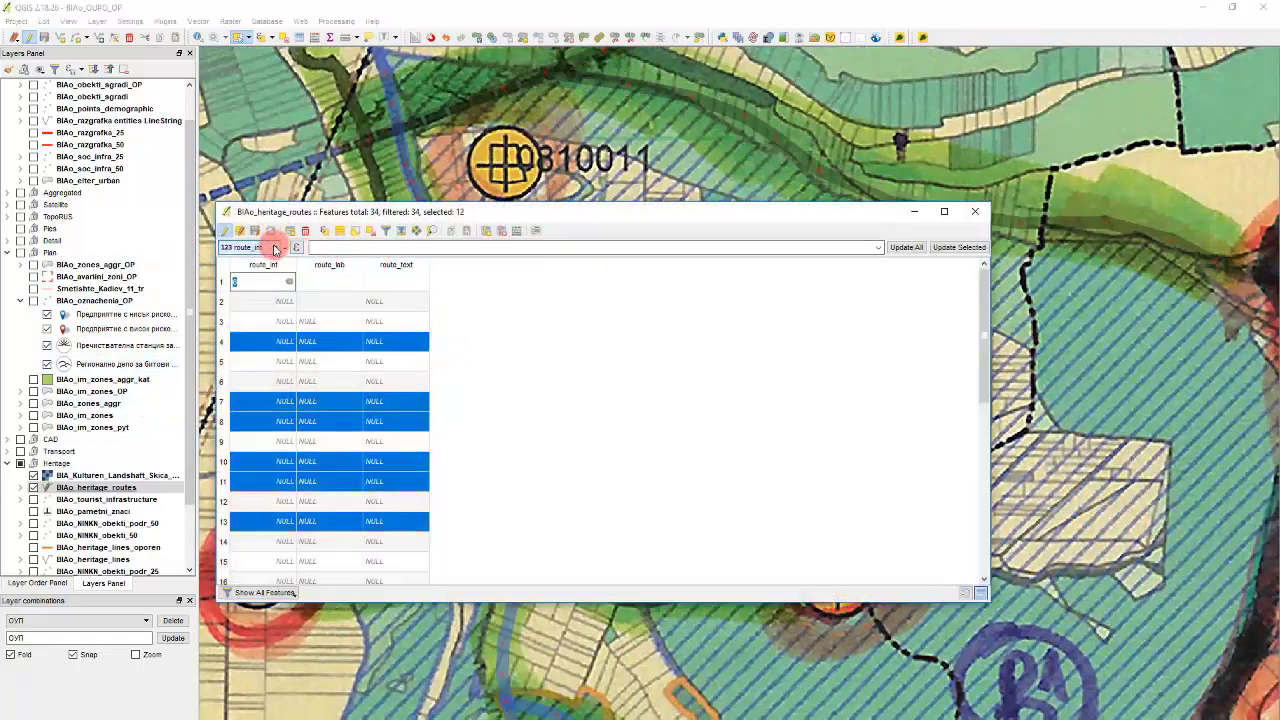
pyautogui.click(321, 246)
pyautogui.write('6')
pyautogui.click(955, 247)
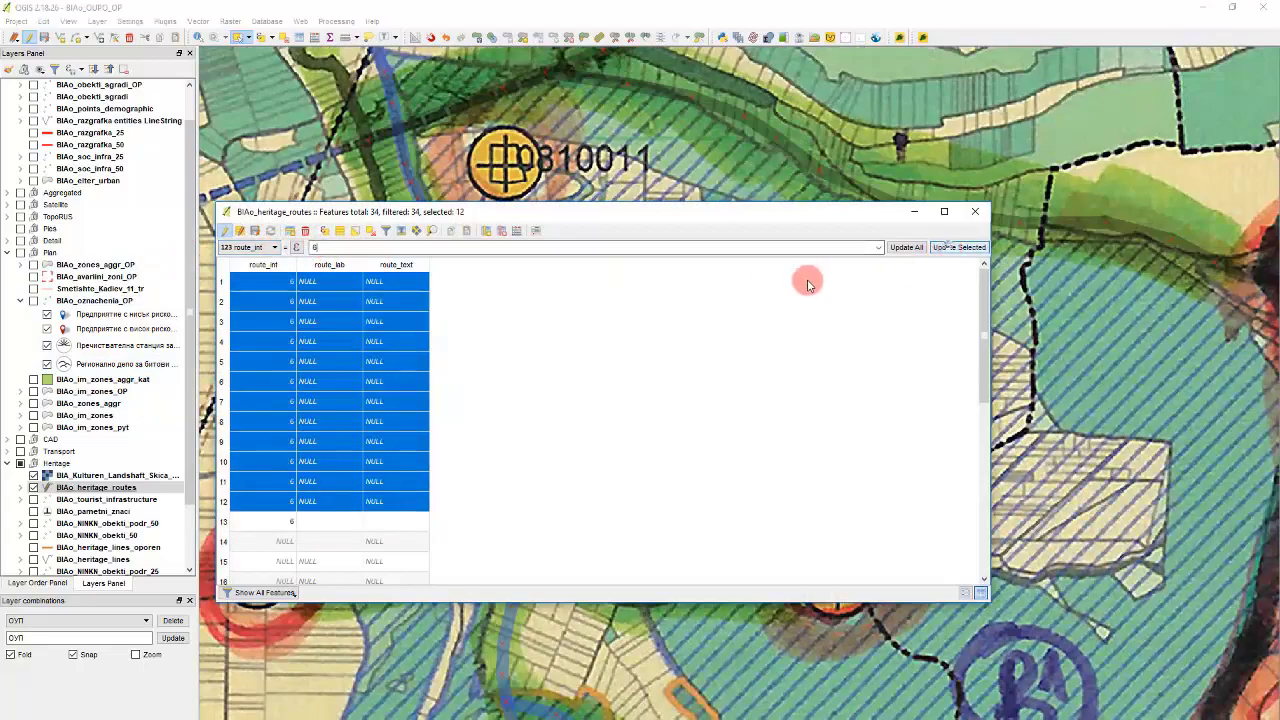
pyautogui.click(718, 172)
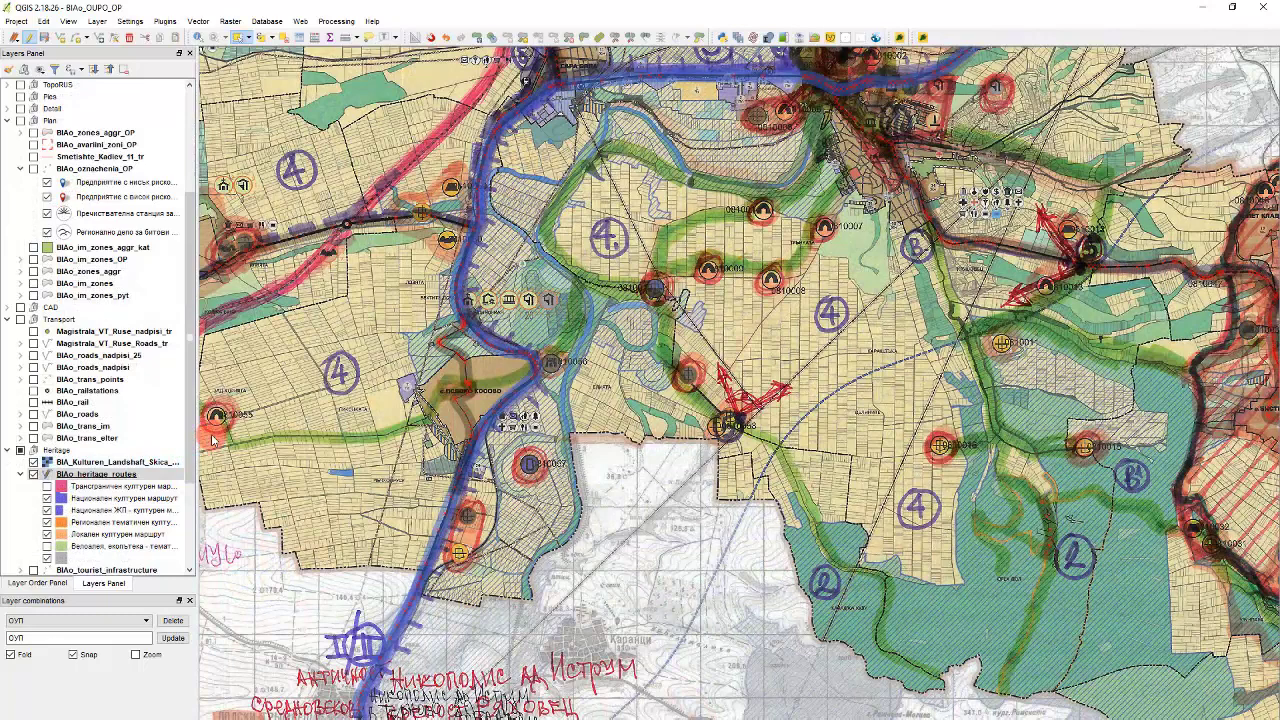
# - Bring the selected railway route to the start of the attribute table and set its route_int to 3
pyautogui.press('F6')
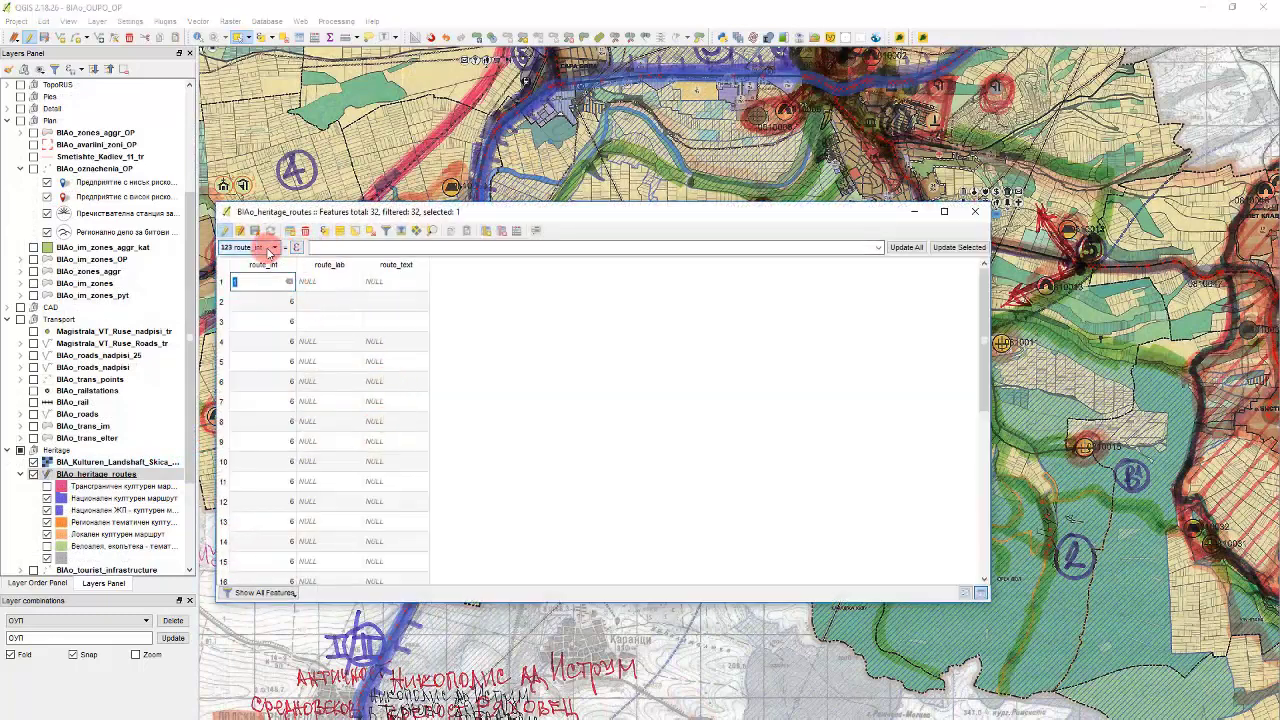
pyautogui.click(402, 232)
pyautogui.click(277, 282)
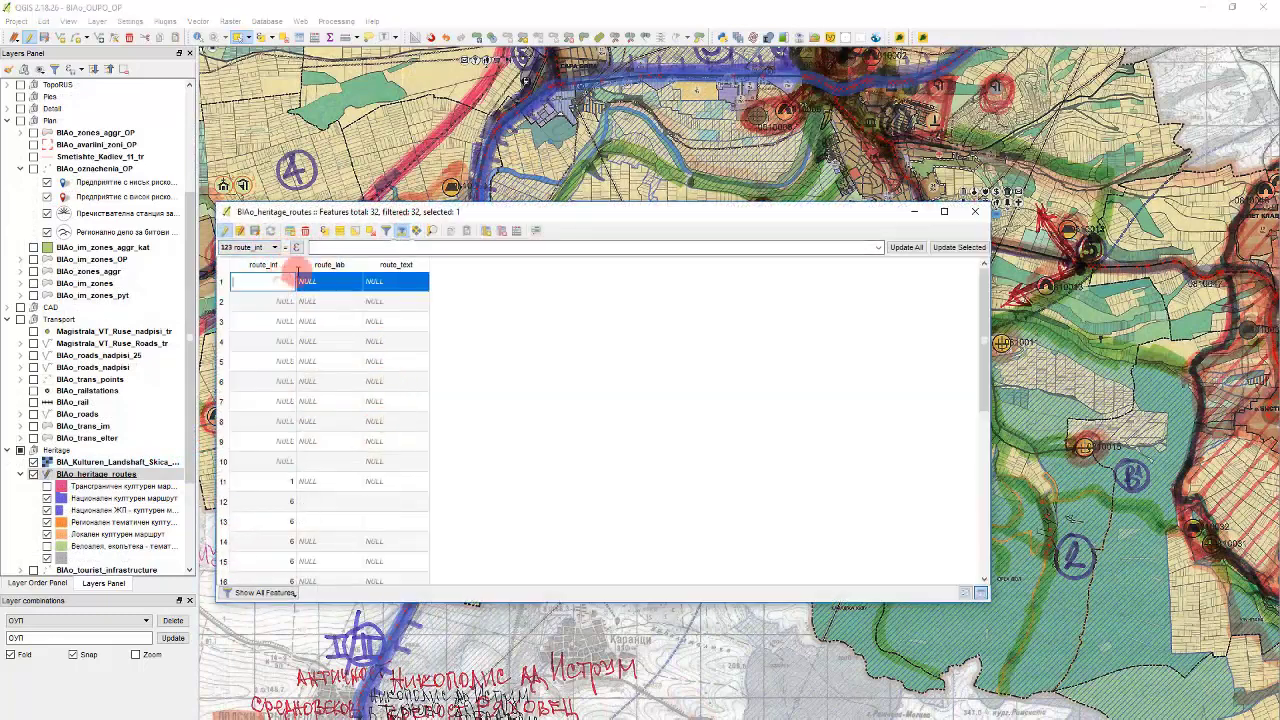
pyautogui.write('3')
pyautogui.click(441, 124)
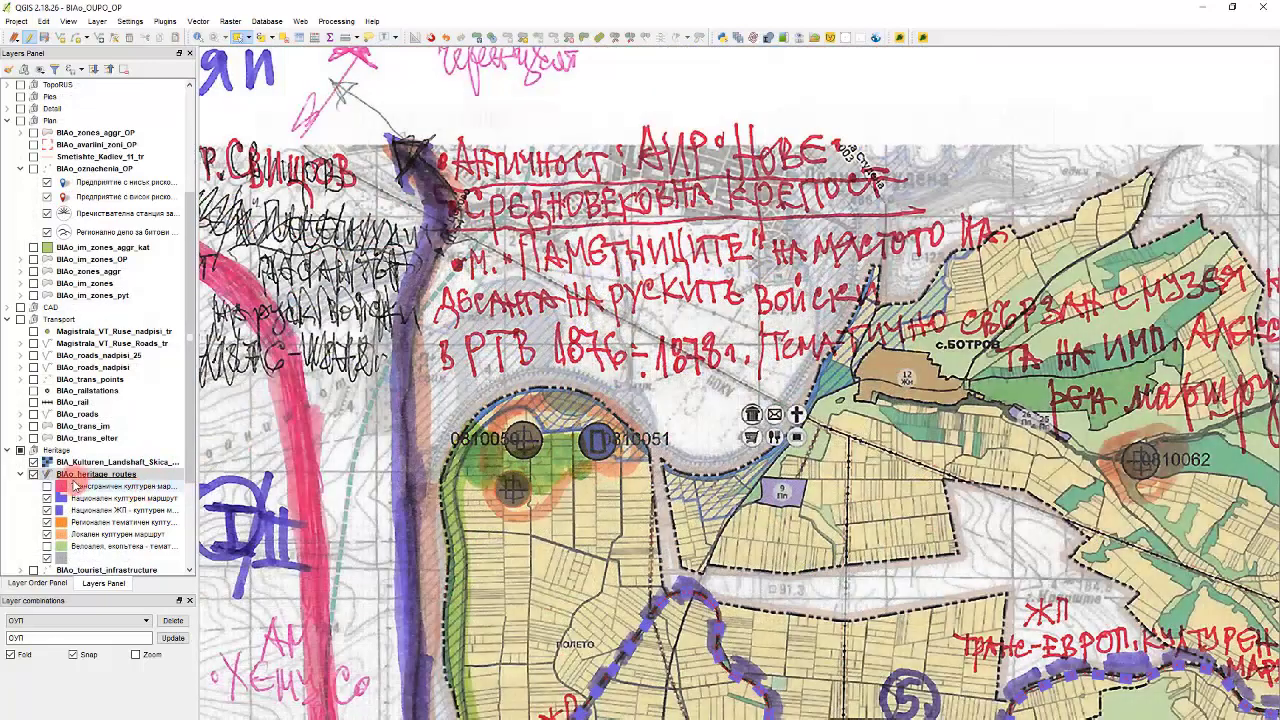
# - Turn on display of the cross-border cultural route category and set the route_int of the route from Свищов to 4
pyautogui.click(50, 487)
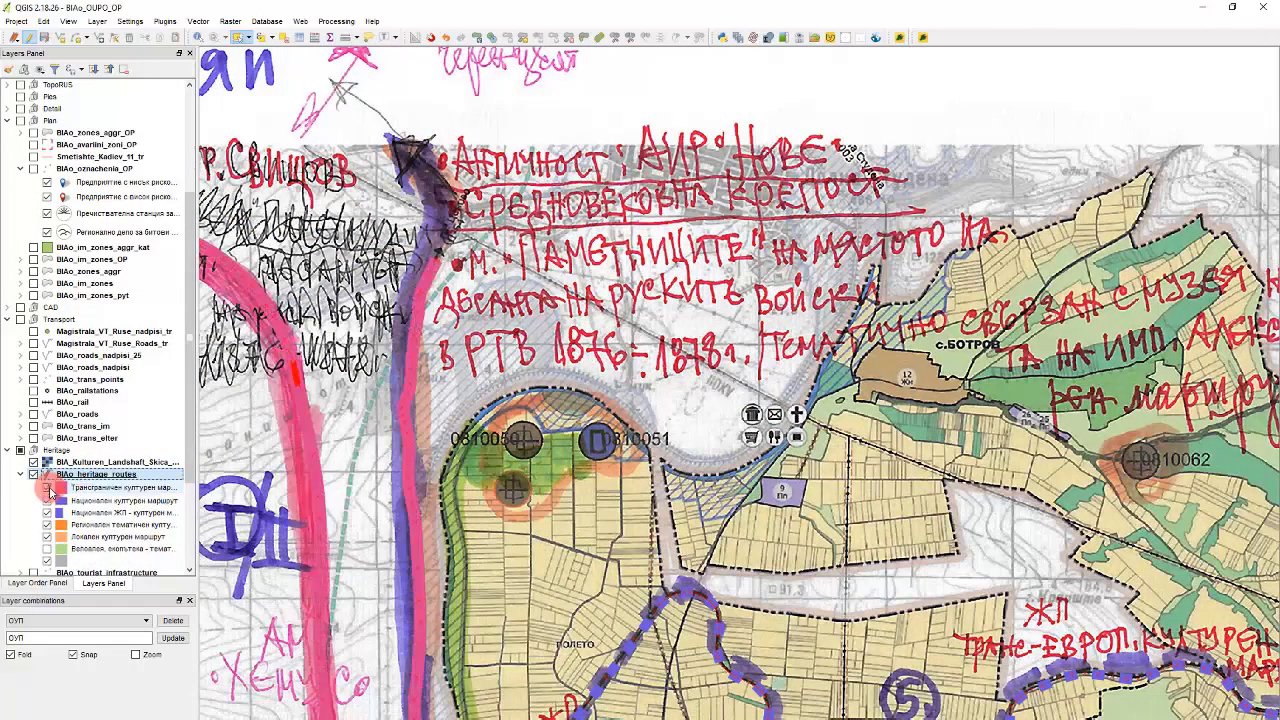
pyautogui.click(380, 478)
pyautogui.press('F6')
pyautogui.click(280, 306)
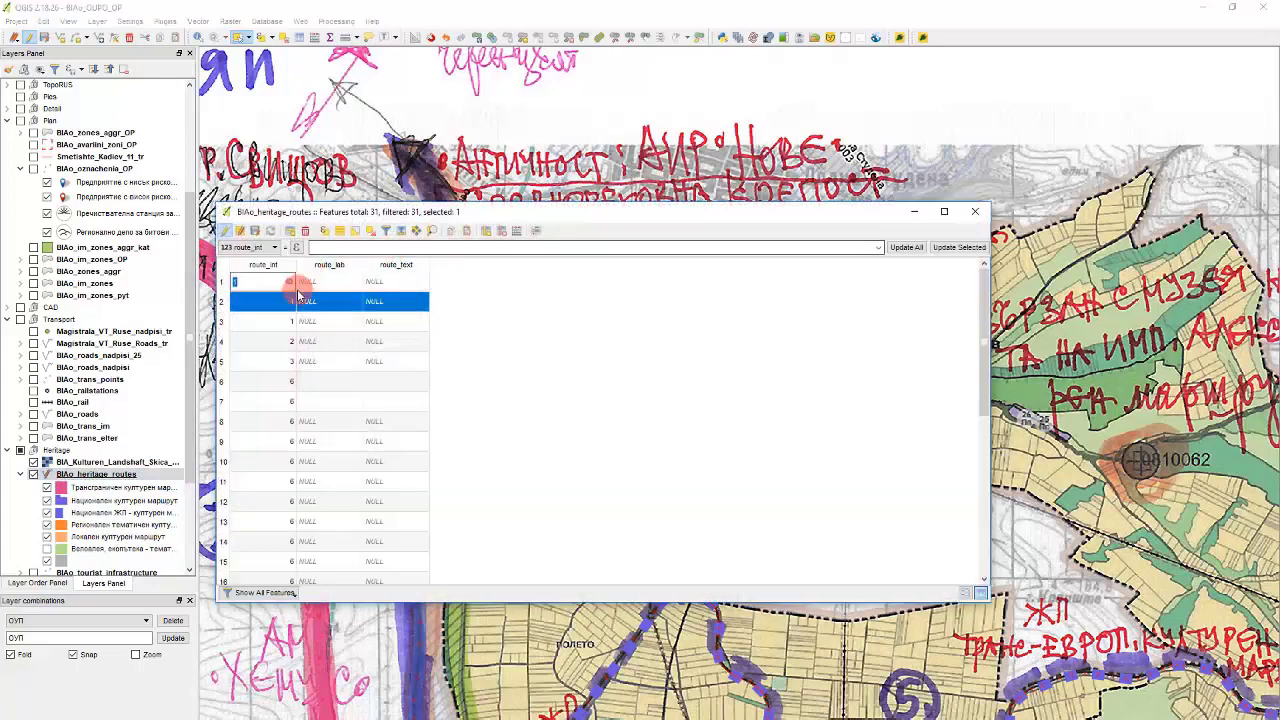
pyautogui.click(512, 155)
pyautogui.scroll(-5, 415, 197)
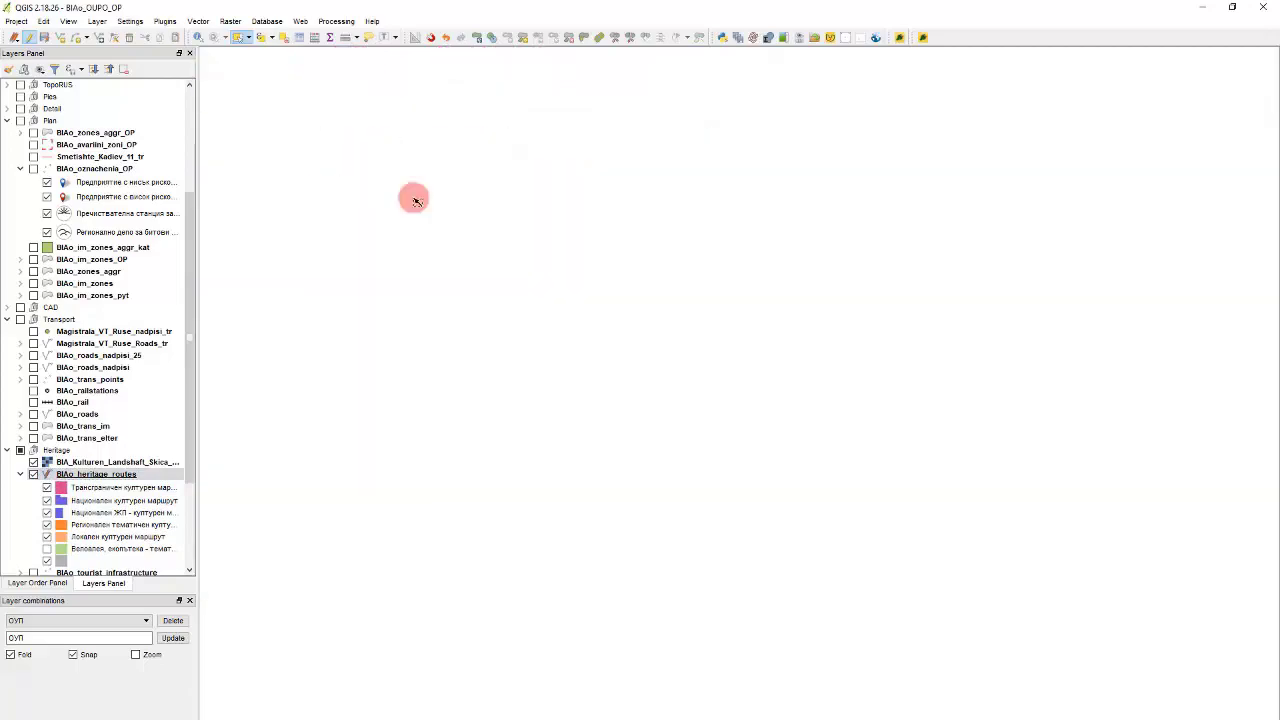
pyautogui.scroll(5, 405, 192)
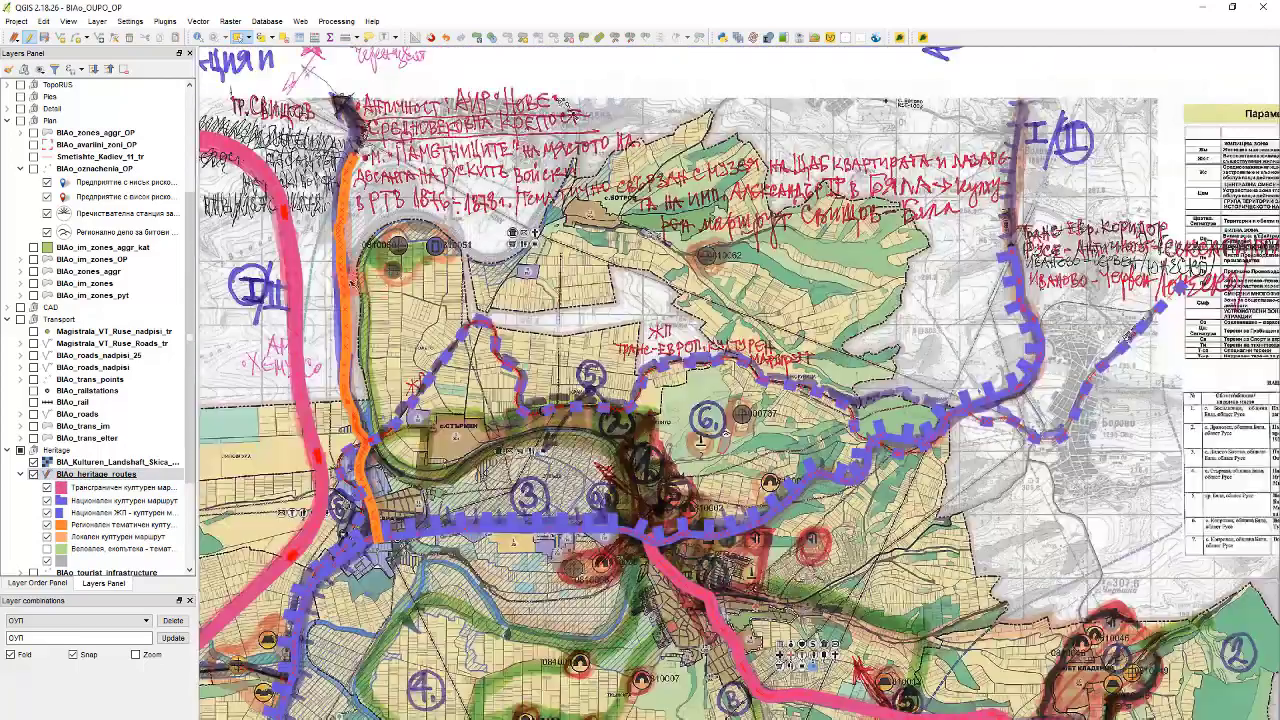
pyautogui.press('F6')
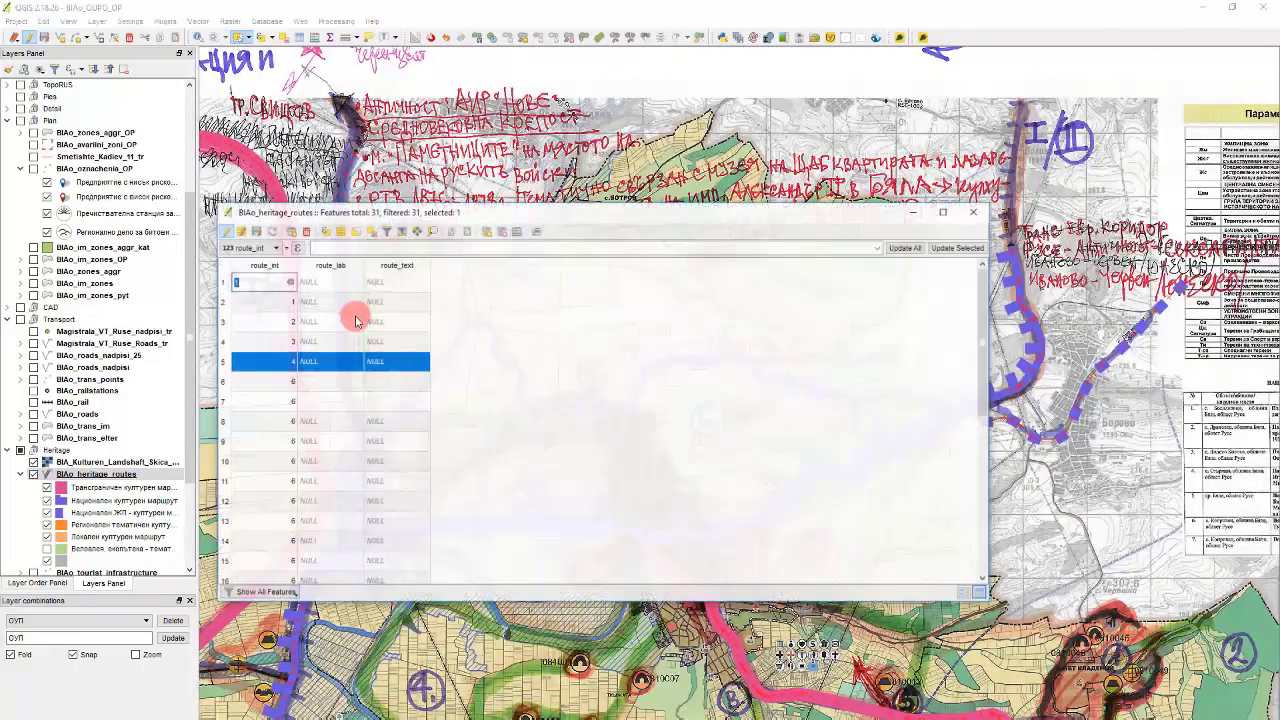
pyautogui.click(273, 365)
pyautogui.press('Escape')
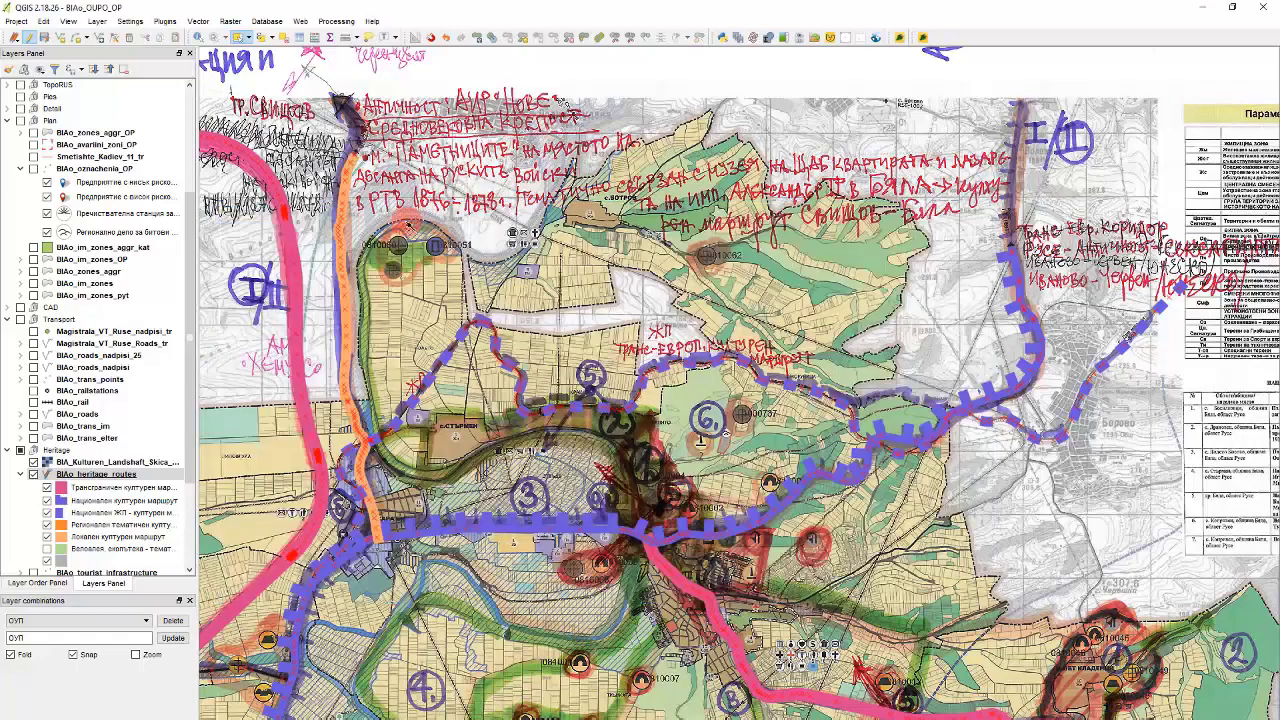
# - Open the route_int value of the selected route leading to гр. Попово for editing in the attribute table
pyautogui.scroll(-3, 396, 216)
pyautogui.scroll(2, 823, 494)
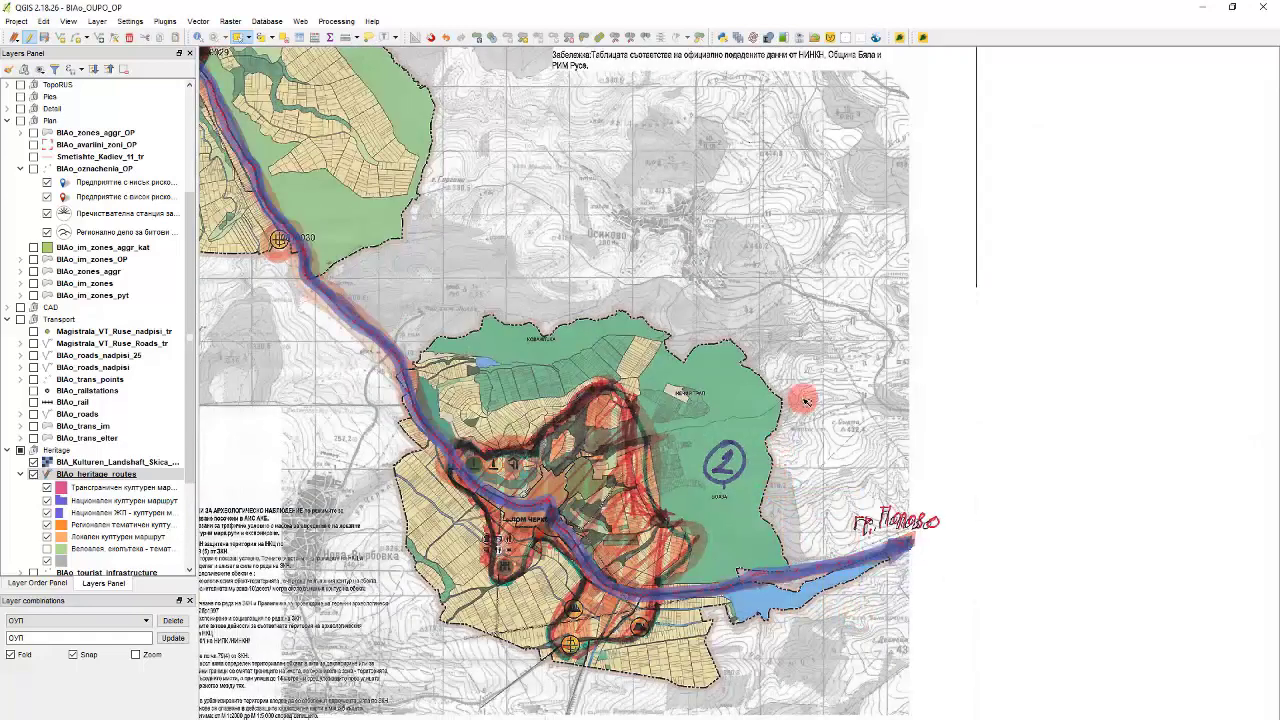
pyautogui.press('F6')
pyautogui.doubleClick(275, 283)
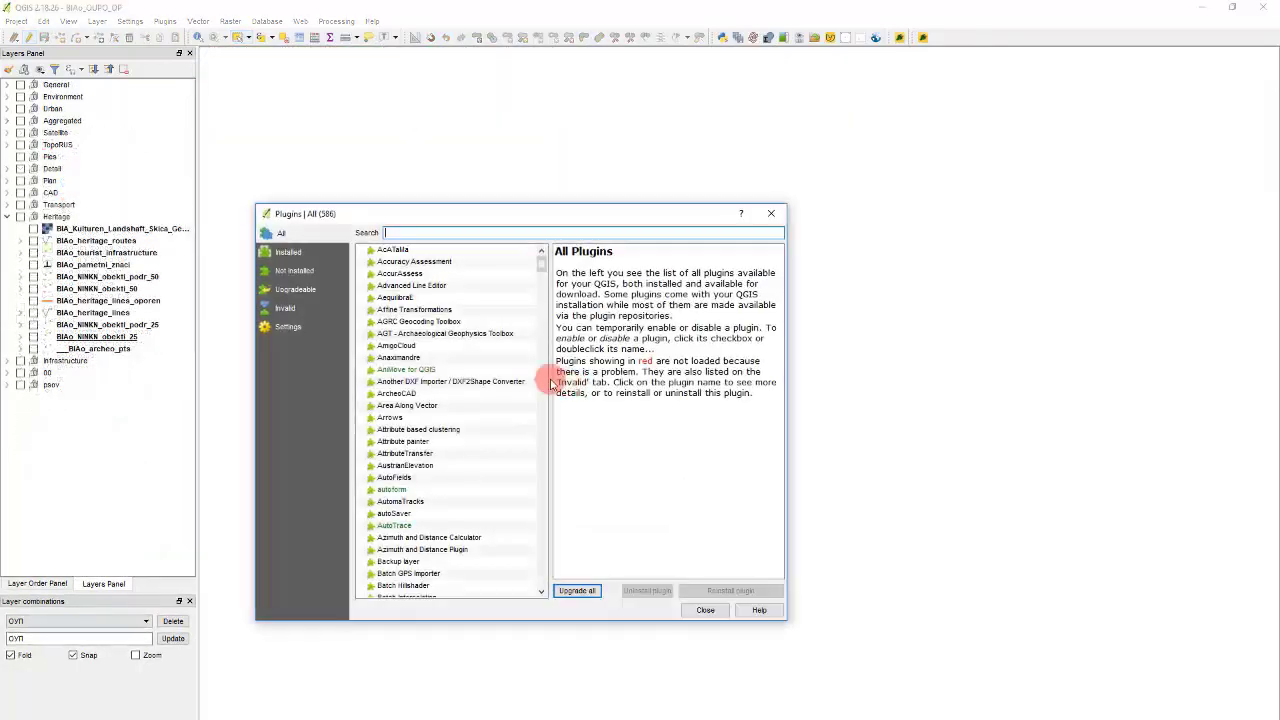
# - Search the plugin repository for "buff" and install the Multi-distance buffer plugin
pyautogui.click(420, 231)
pyautogui.write('buff')
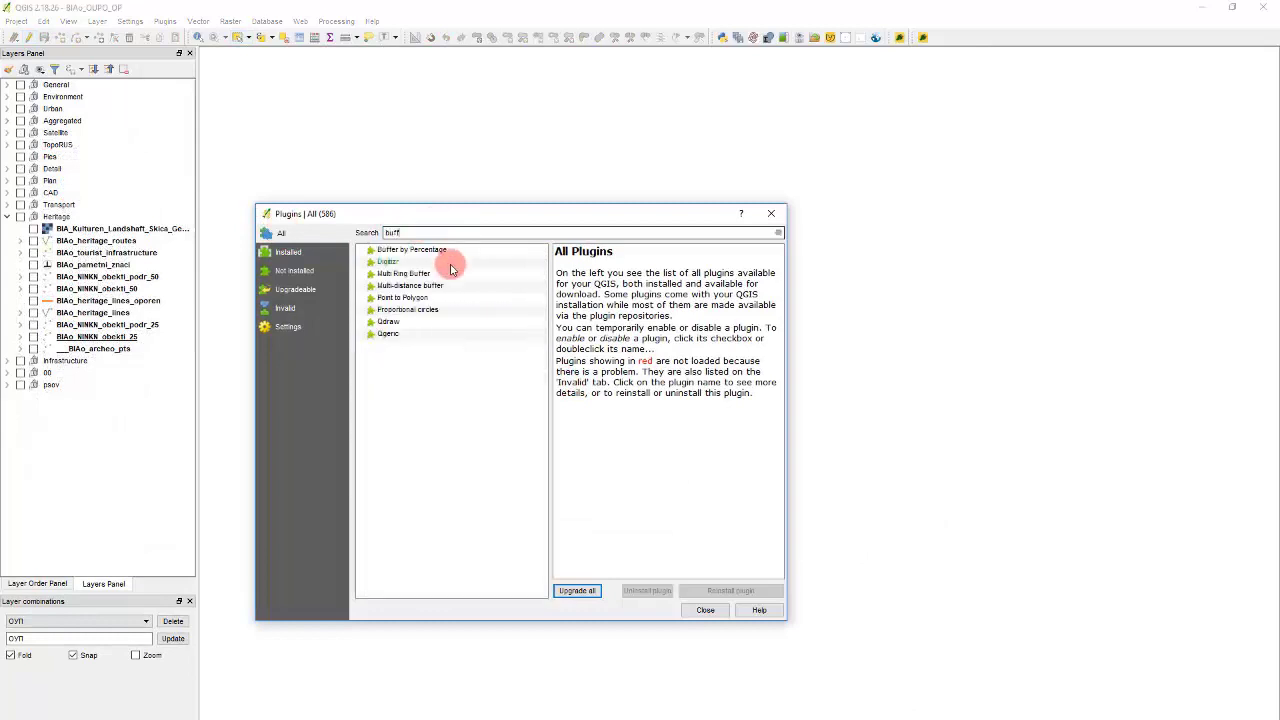
pyautogui.click(444, 287)
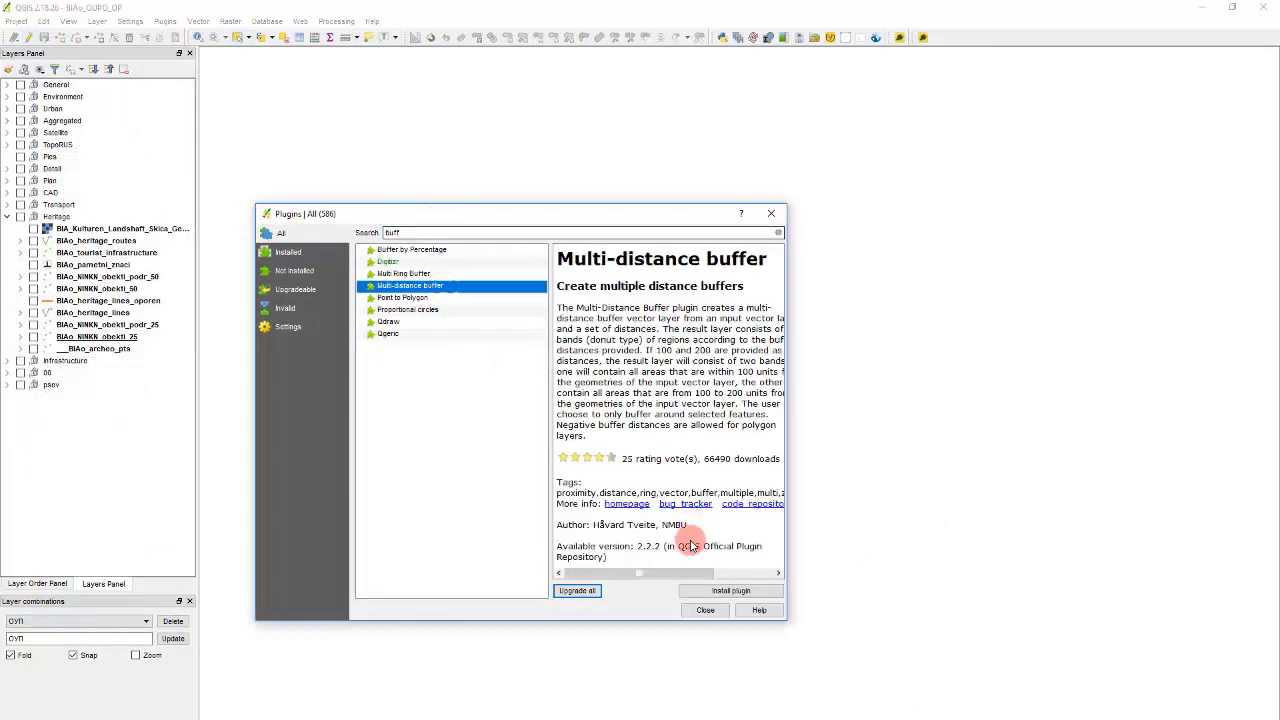
pyautogui.click(697, 593)
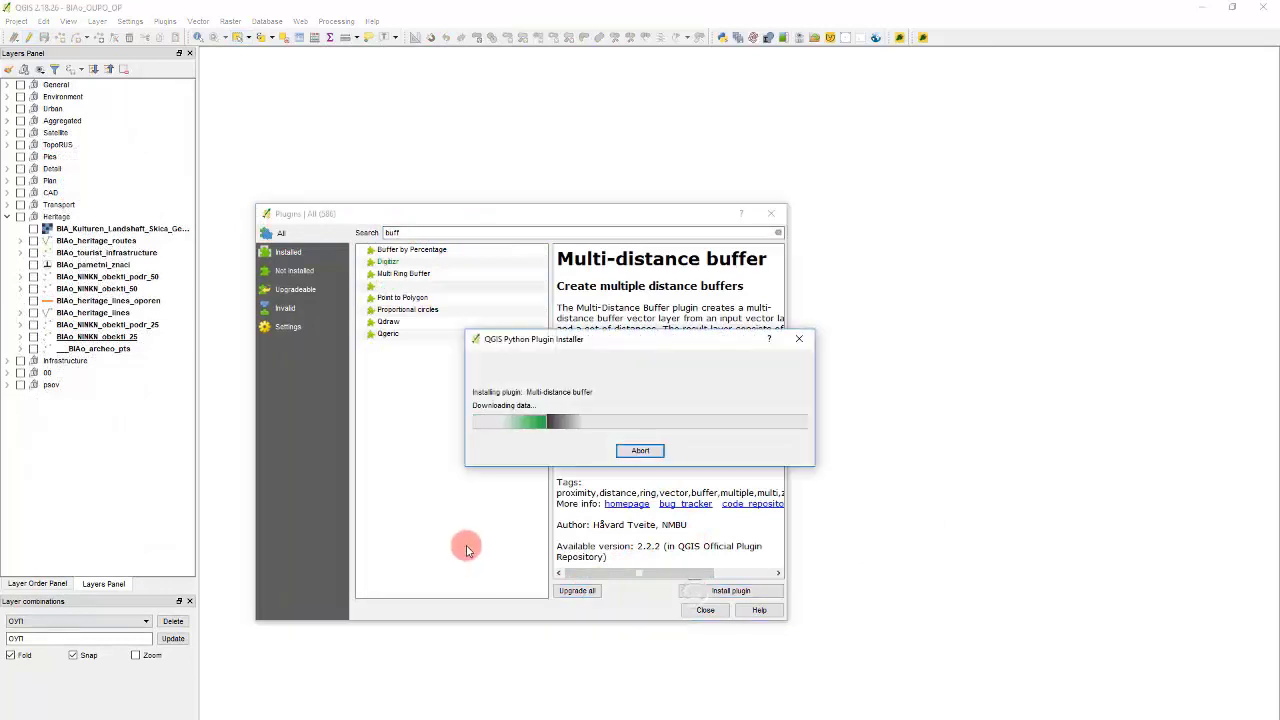
pyautogui.click(707, 610)
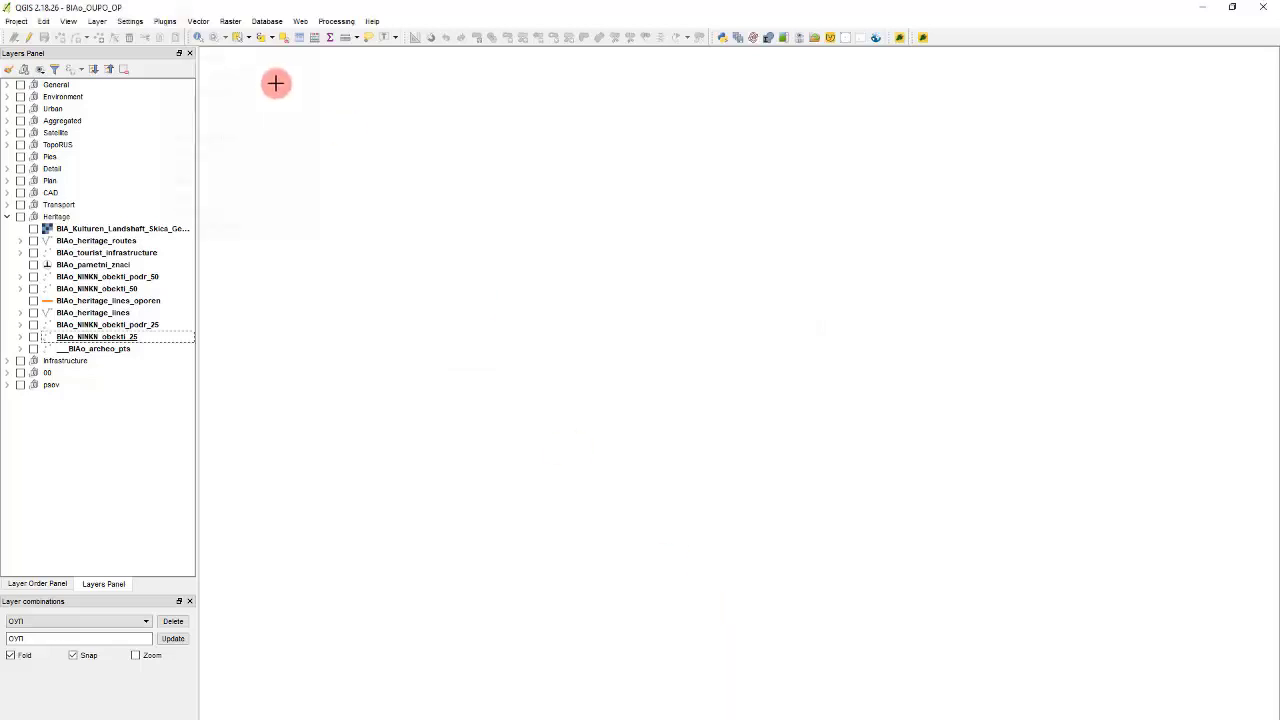
# - Run the Multi-distance Buffer on BIA_GB_sg_lines with a 250 distance, standard QGIS buffer options and output layer named buffer
pyautogui.click(165, 21)
pyautogui.click(198, 21)
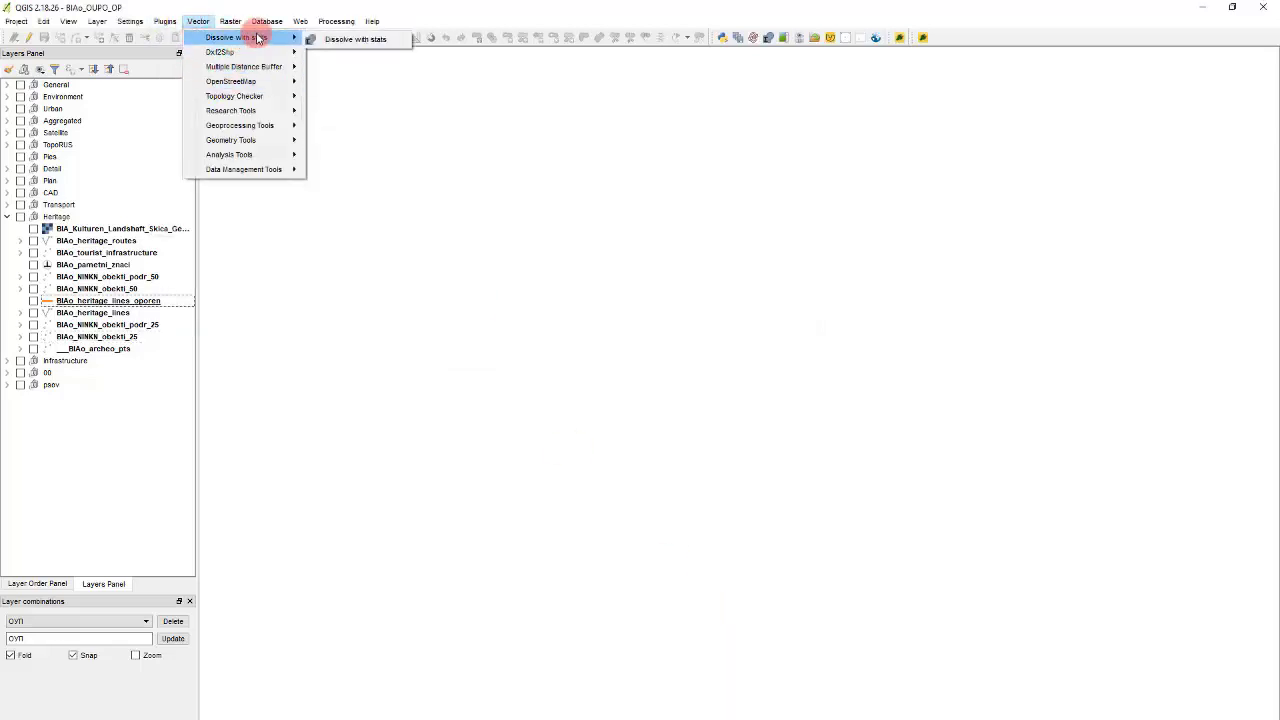
pyautogui.moveTo(251, 68)
pyautogui.click(349, 67)
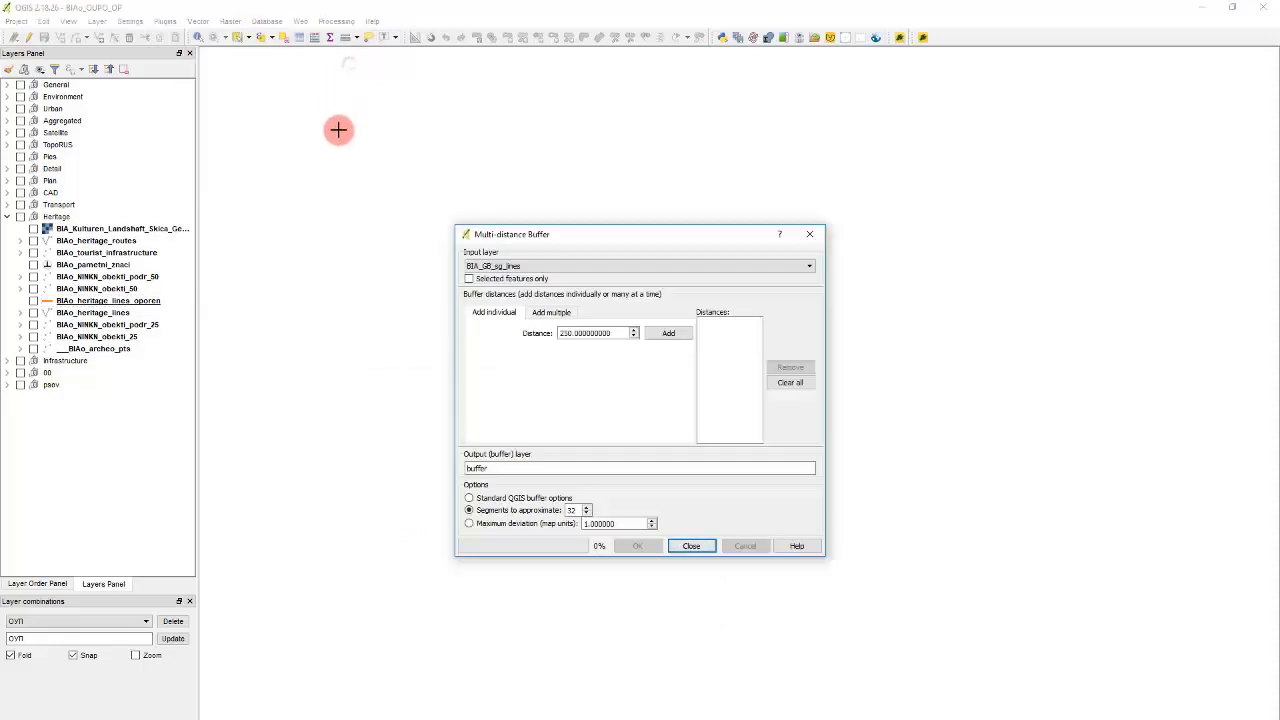
pyautogui.click(668, 333)
pyautogui.click(637, 545)
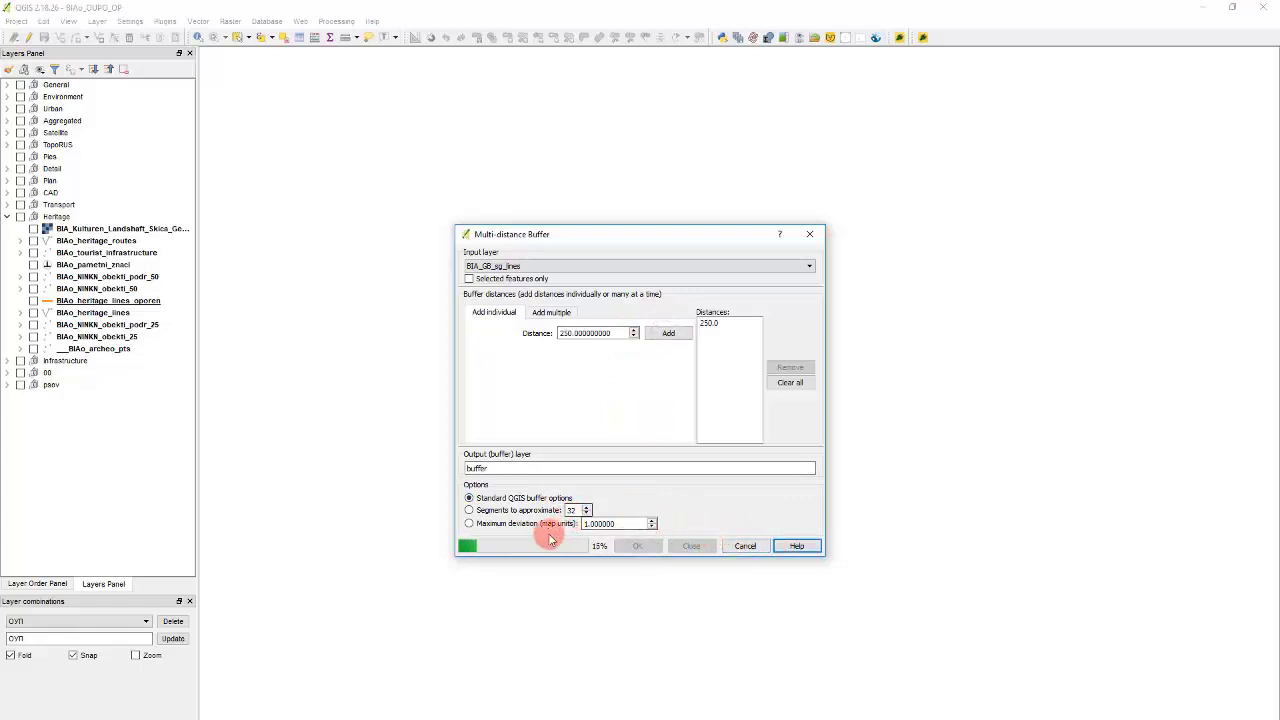
# - Cancel the running buffer and run Multi-distance Buffer on ___BIAo_archeo_pts with distance 250, 32 segments to approximate and output layer buffer
pyautogui.click(745, 546)
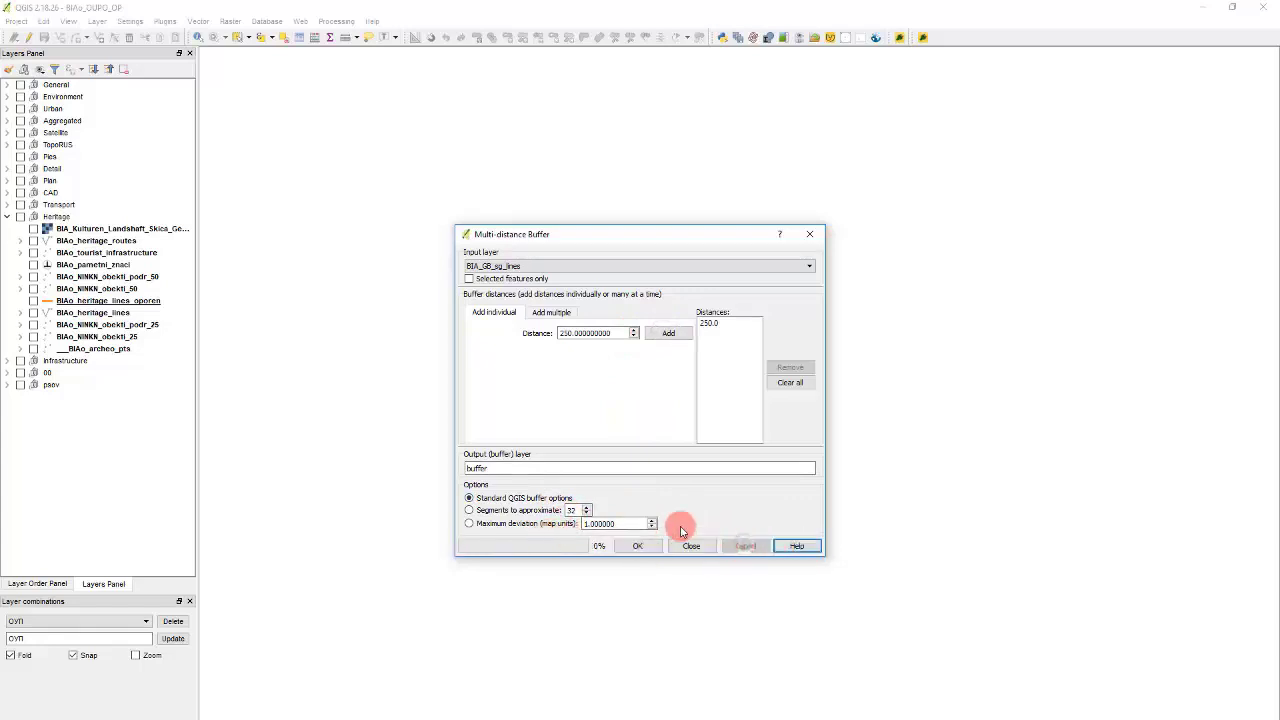
pyautogui.click(533, 263)
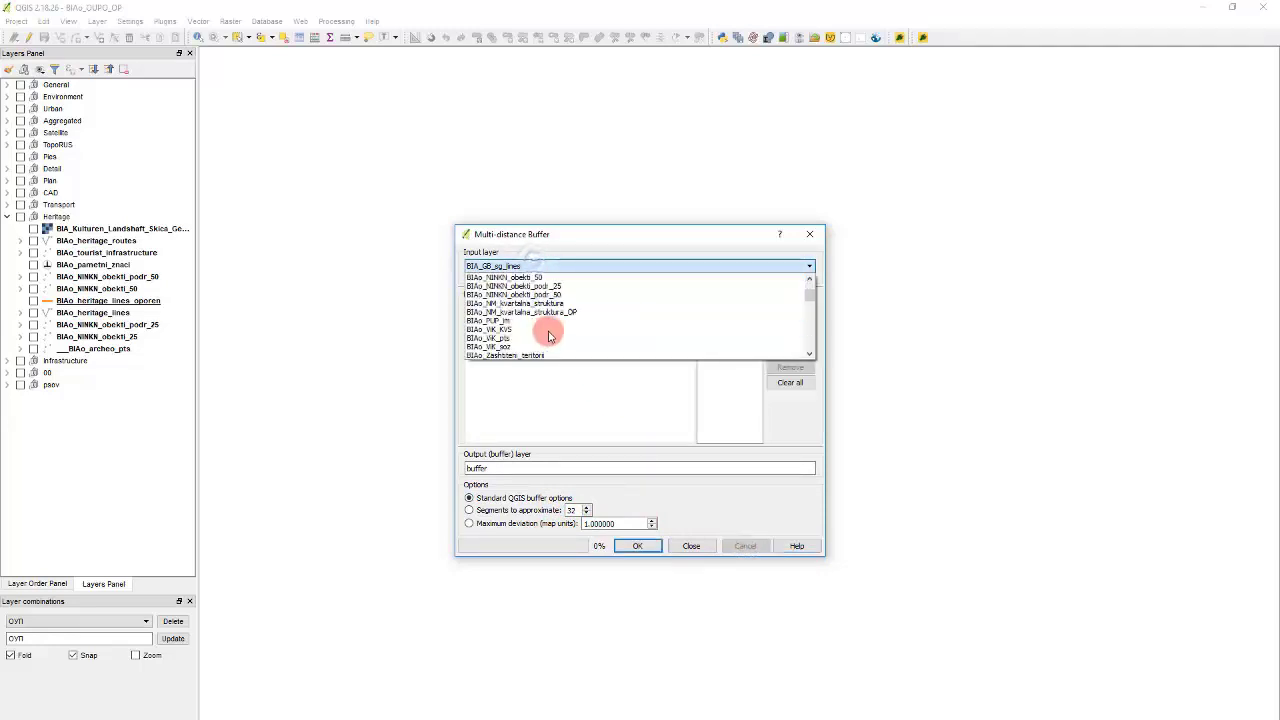
pyautogui.scroll(-12, 634, 320)
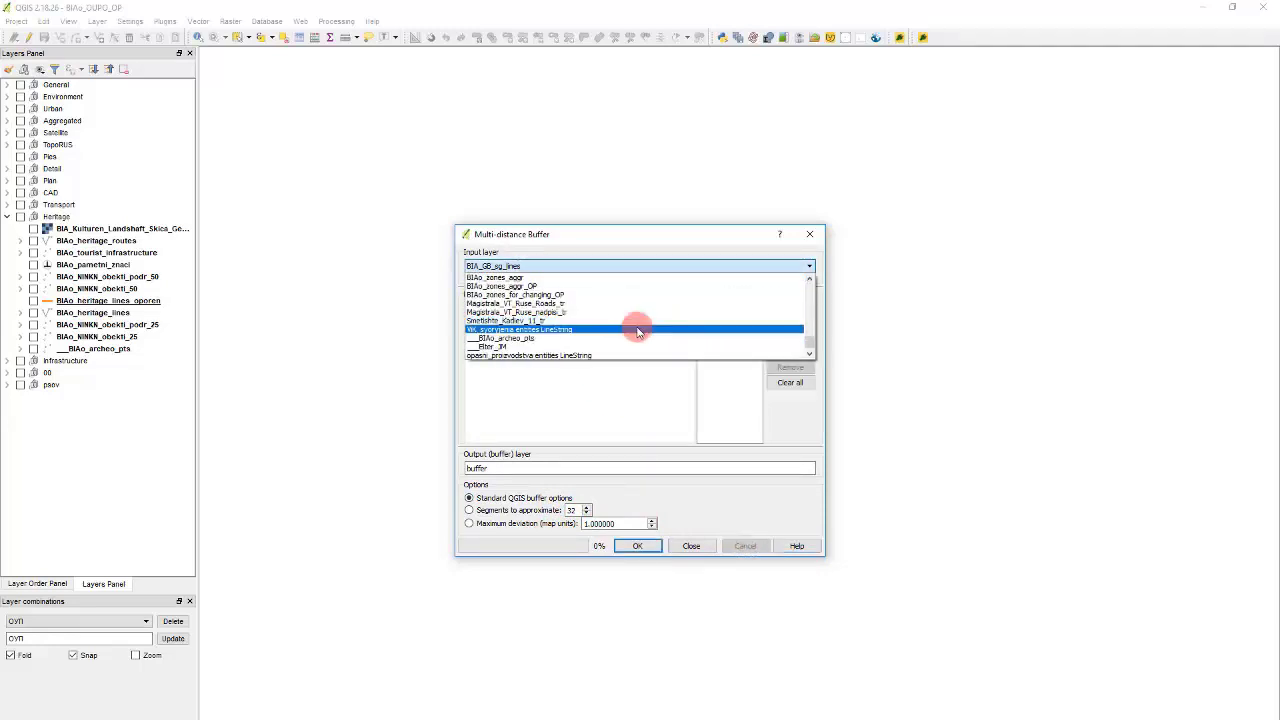
pyautogui.click(638, 338)
pyautogui.click(538, 510)
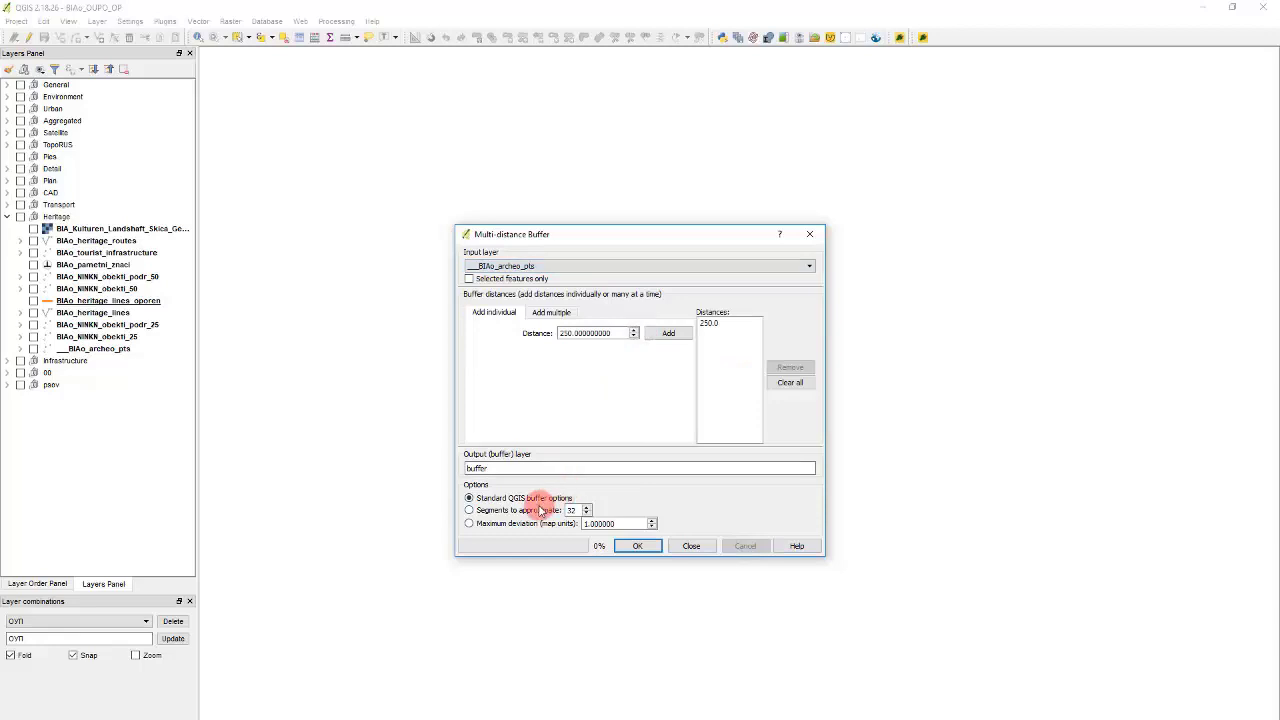
pyautogui.click(666, 333)
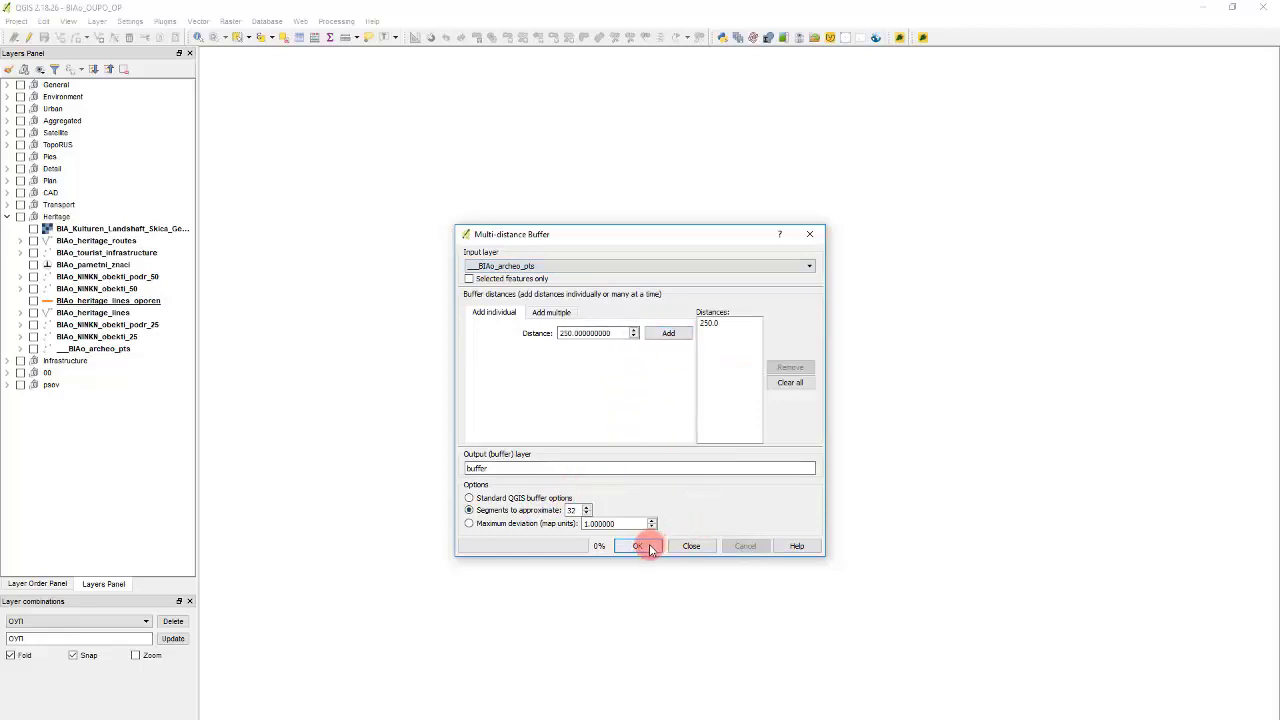
pyautogui.click(649, 549)
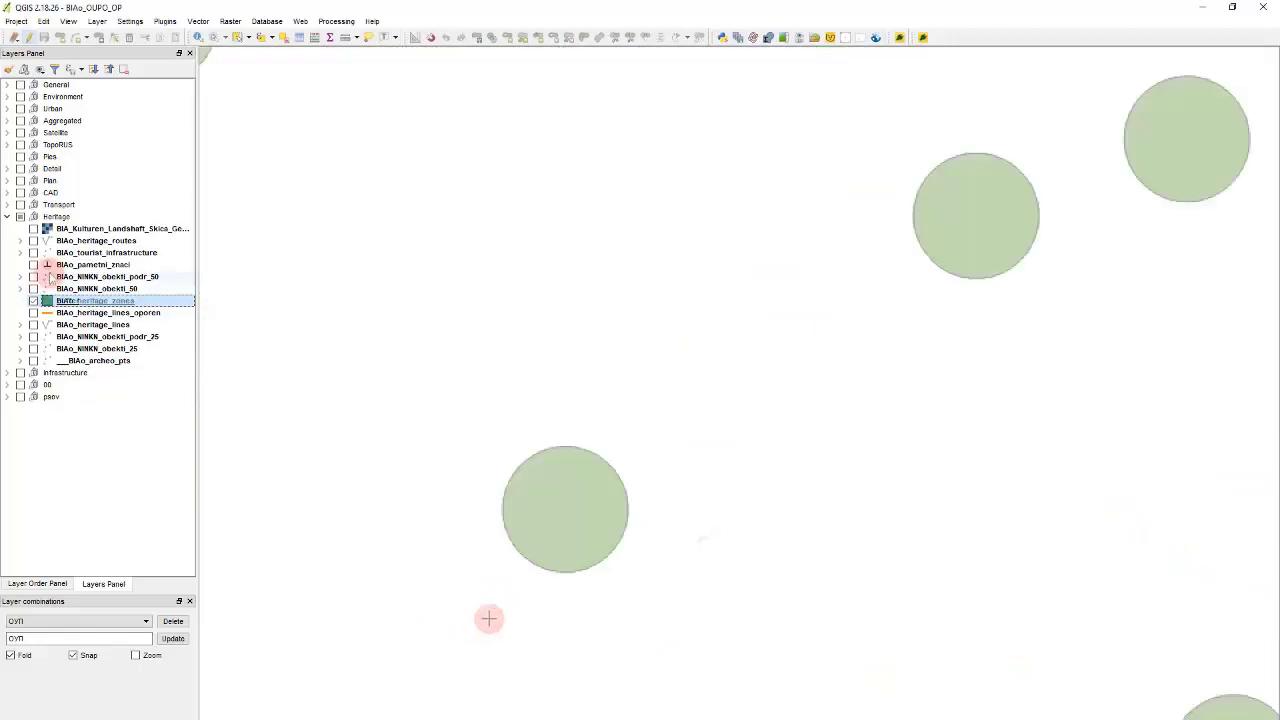
# - Select the whole multipart buffer feature in the BIAo_heritage_zones layer and split it into single-part features
pyautogui.click(33, 300)
pyautogui.click(33, 300)
pyautogui.scroll(-3, 480, 432)
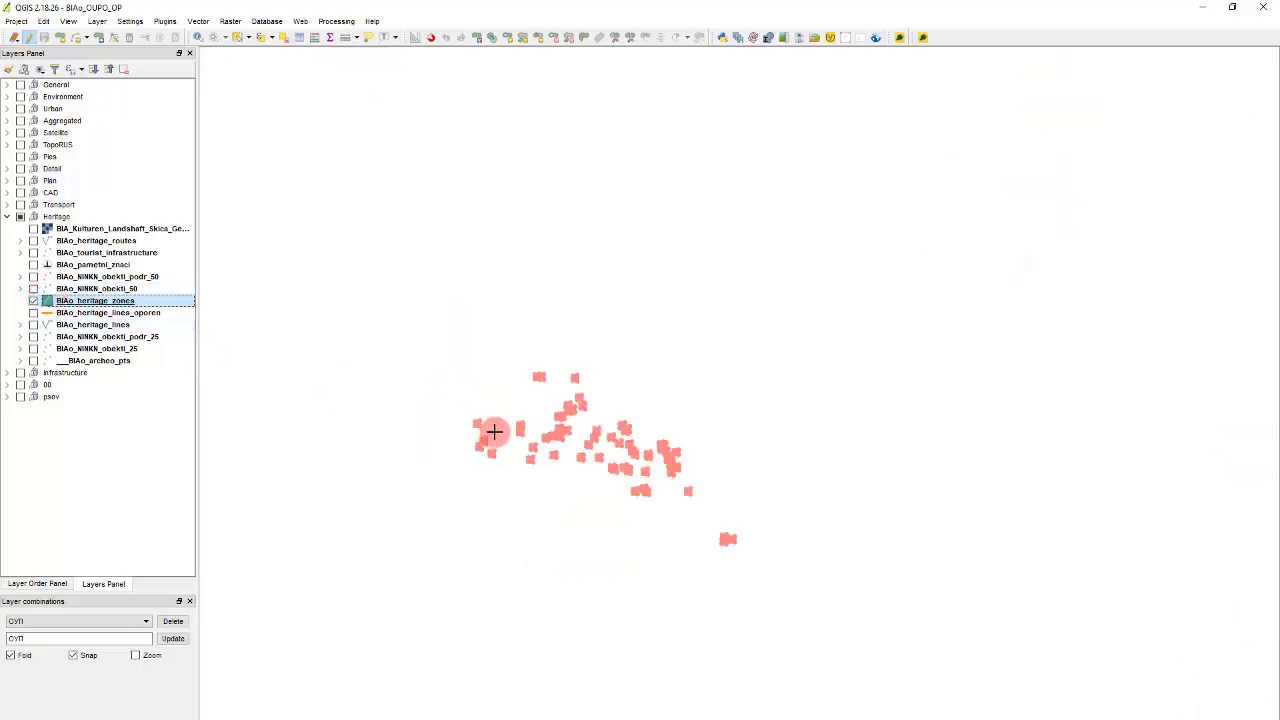
pyautogui.moveTo(748, 581); pyautogui.dragTo(271, 311)
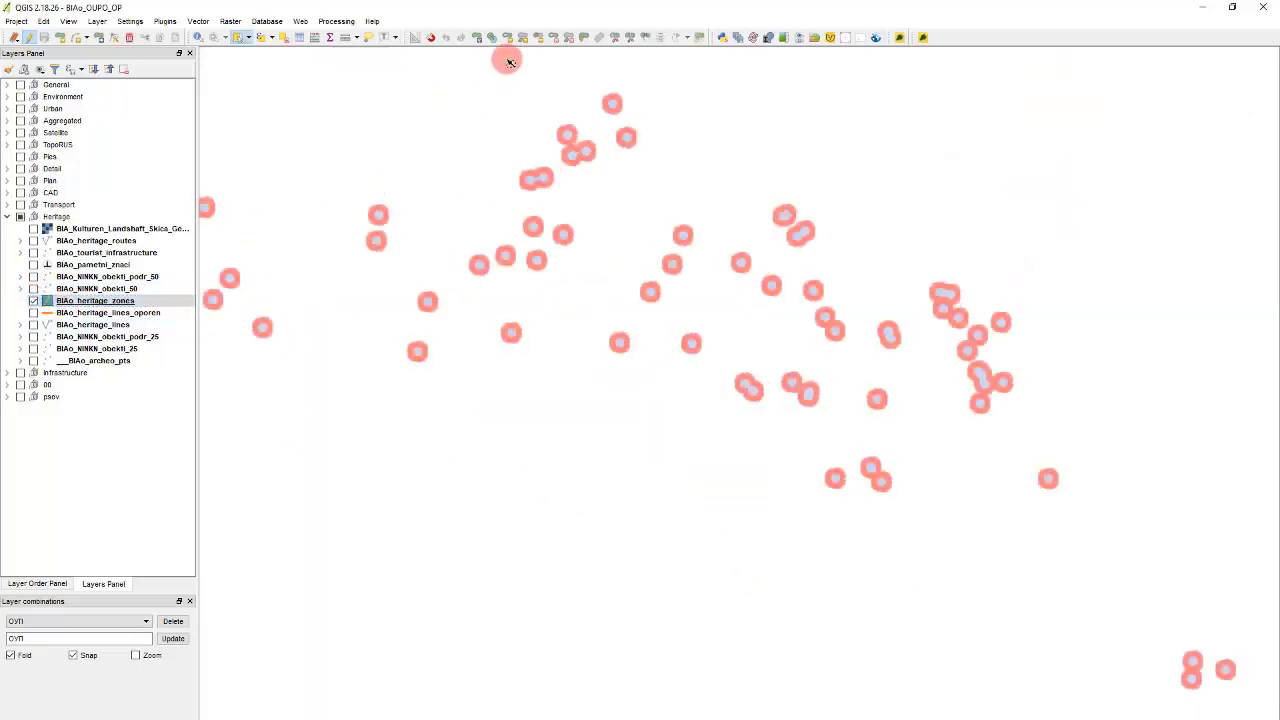
pyautogui.click(701, 40)
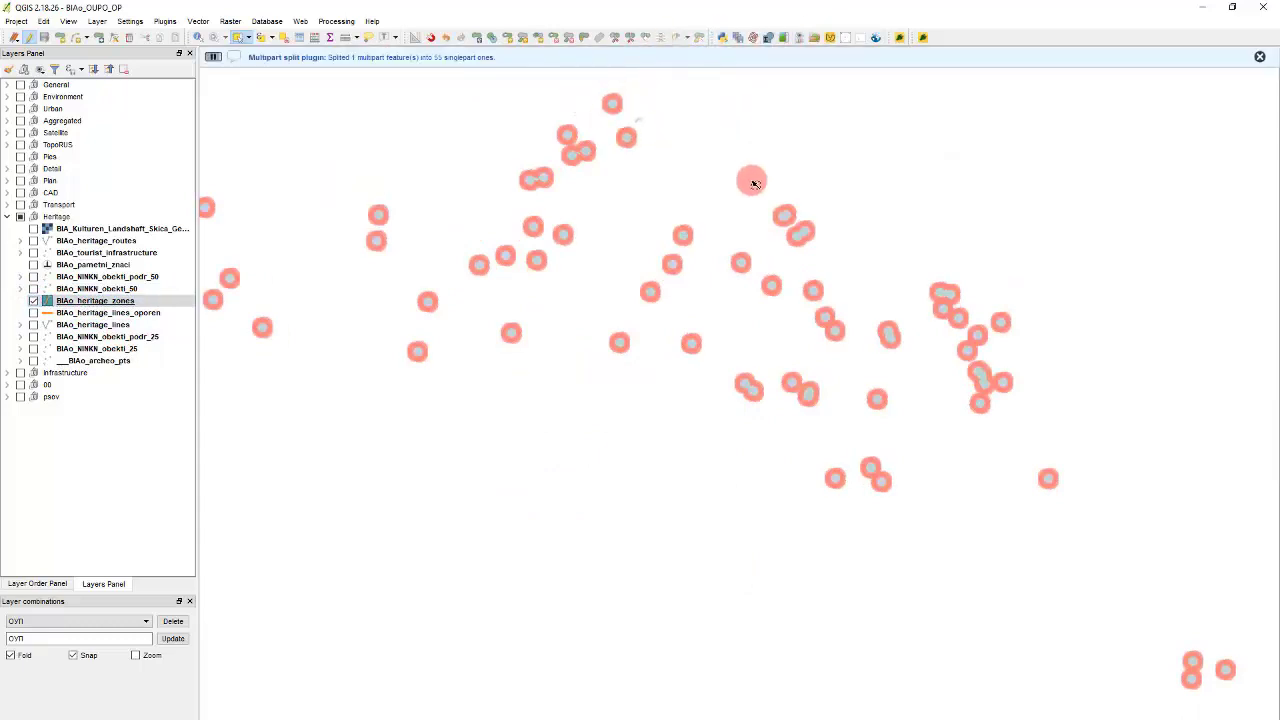
# - Select one buffer circle to check that it is a separate feature, and clear the selection
pyautogui.scroll(3, 663, 203)
pyautogui.click(755, 355)
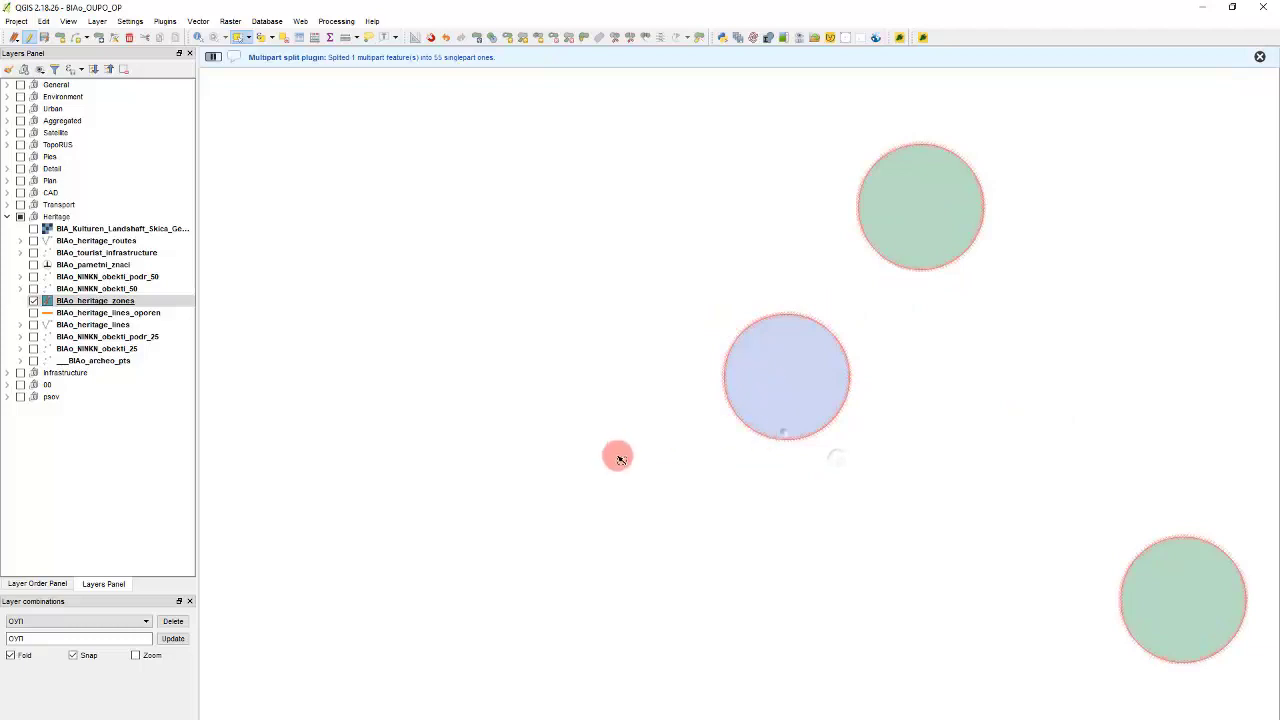
pyautogui.scroll(-1, 615, 453)
pyautogui.scroll(2, 808, 417)
pyautogui.click(733, 425)
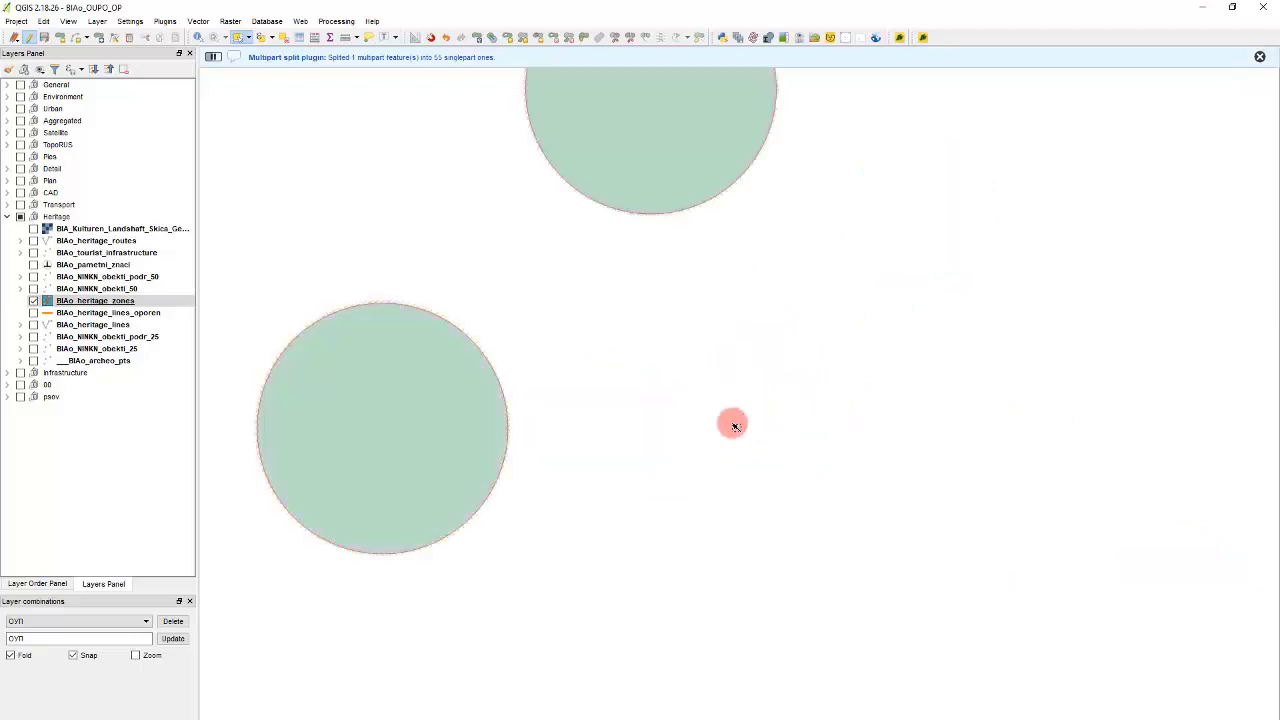
# - Move the line pattern fill below the simple fill in the symbol for category value 2 of BIAo_heritage_zones
pyautogui.click(176, 300)
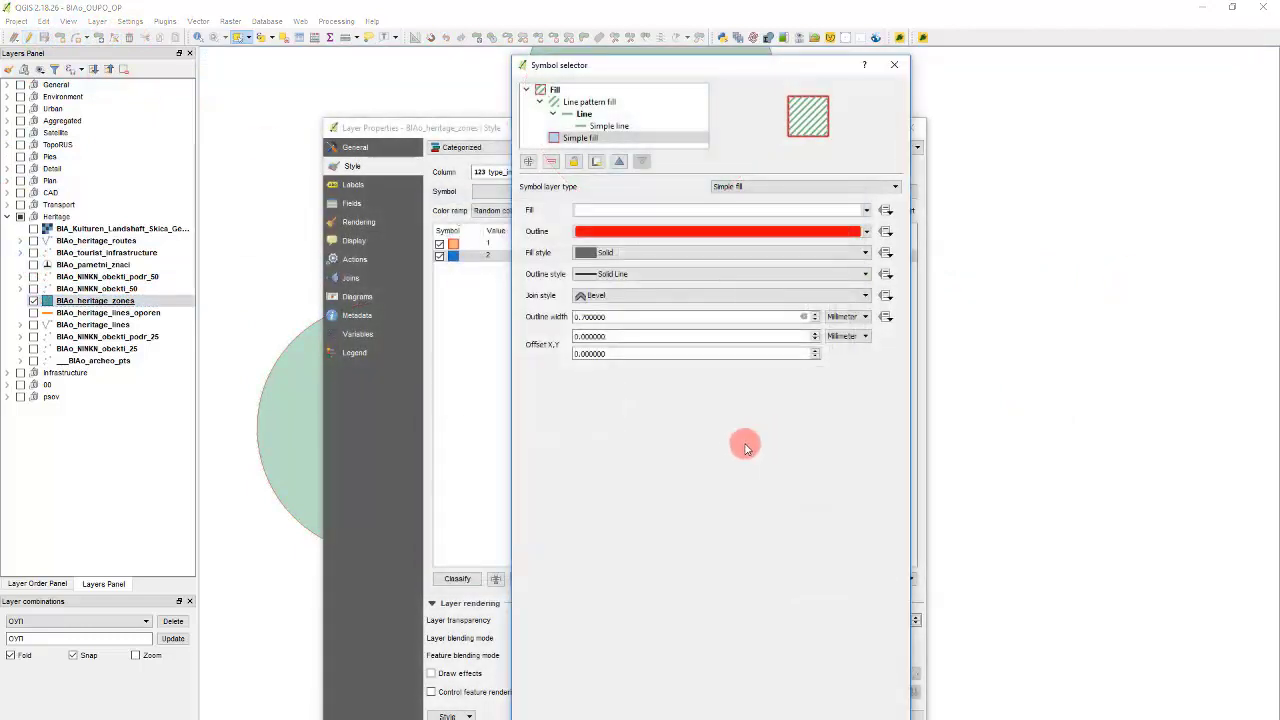
pyautogui.click(588, 103)
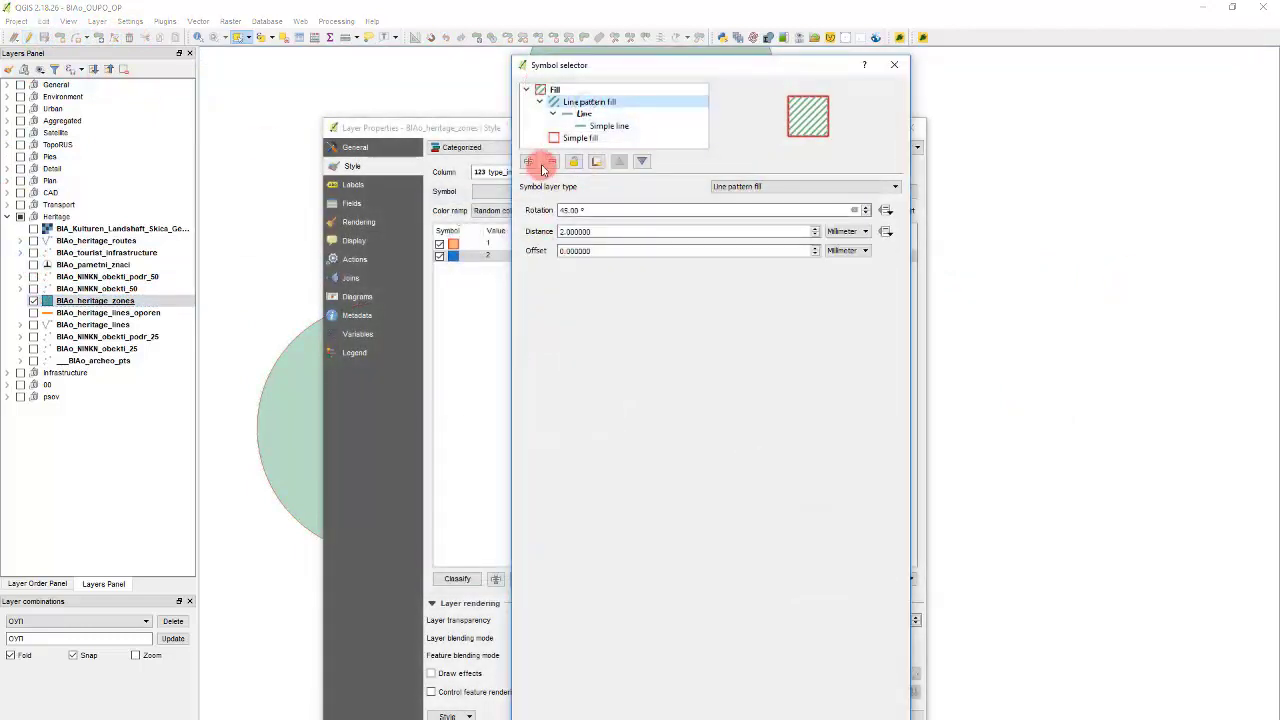
pyautogui.click(641, 161)
# - Change the simple fill's symbol layer type to Outline: Simple line and apply the categorized style to BIAo_heritage_zones
pyautogui.click(583, 103)
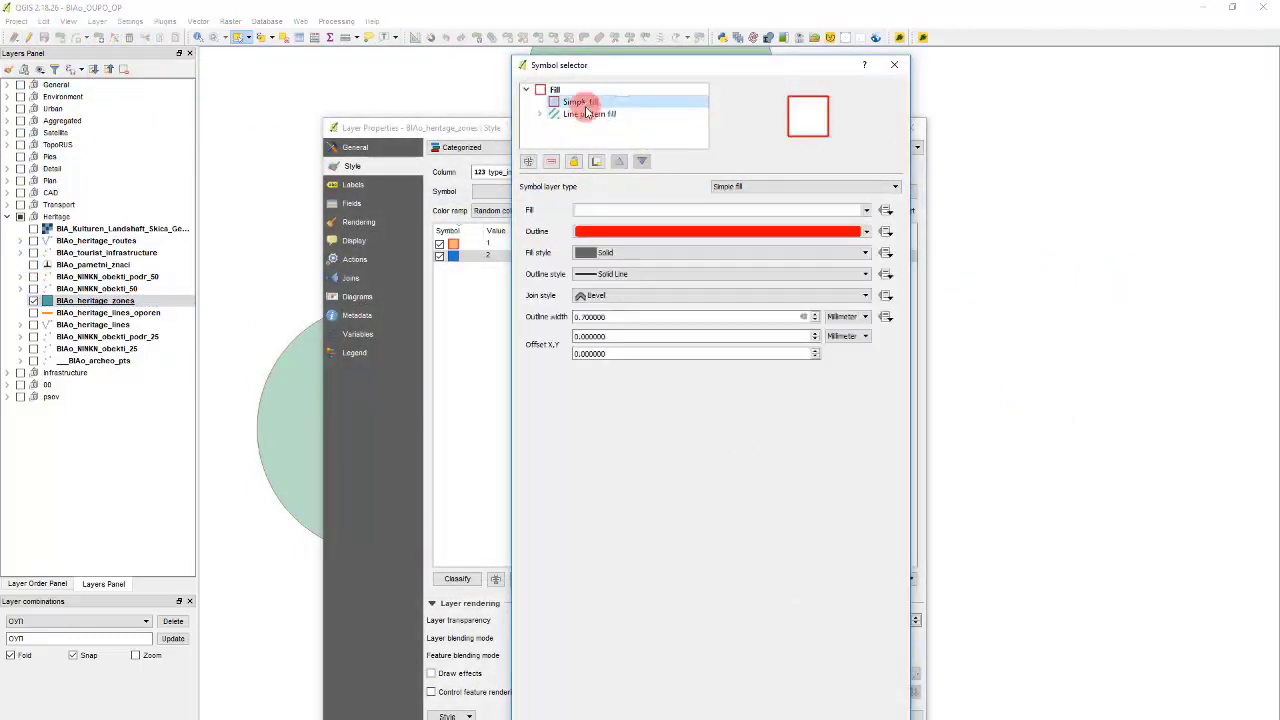
pyautogui.click(748, 187)
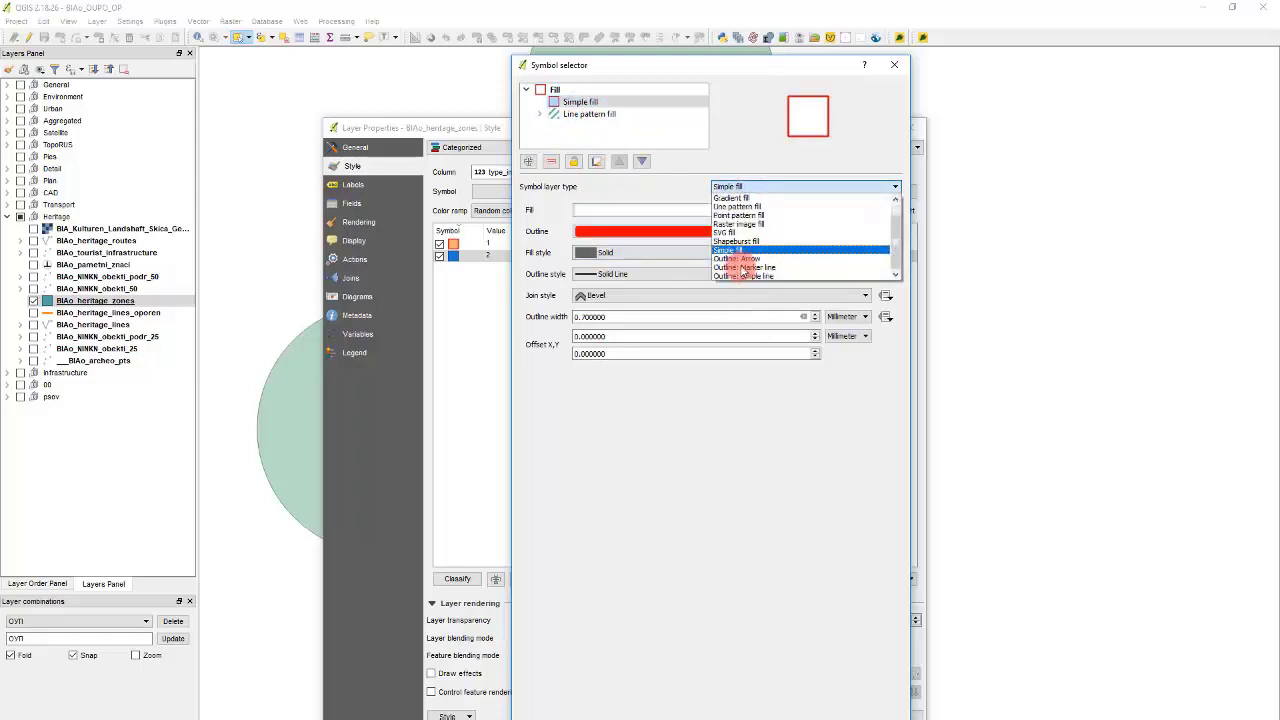
pyautogui.click(635, 231)
pyautogui.click(635, 231)
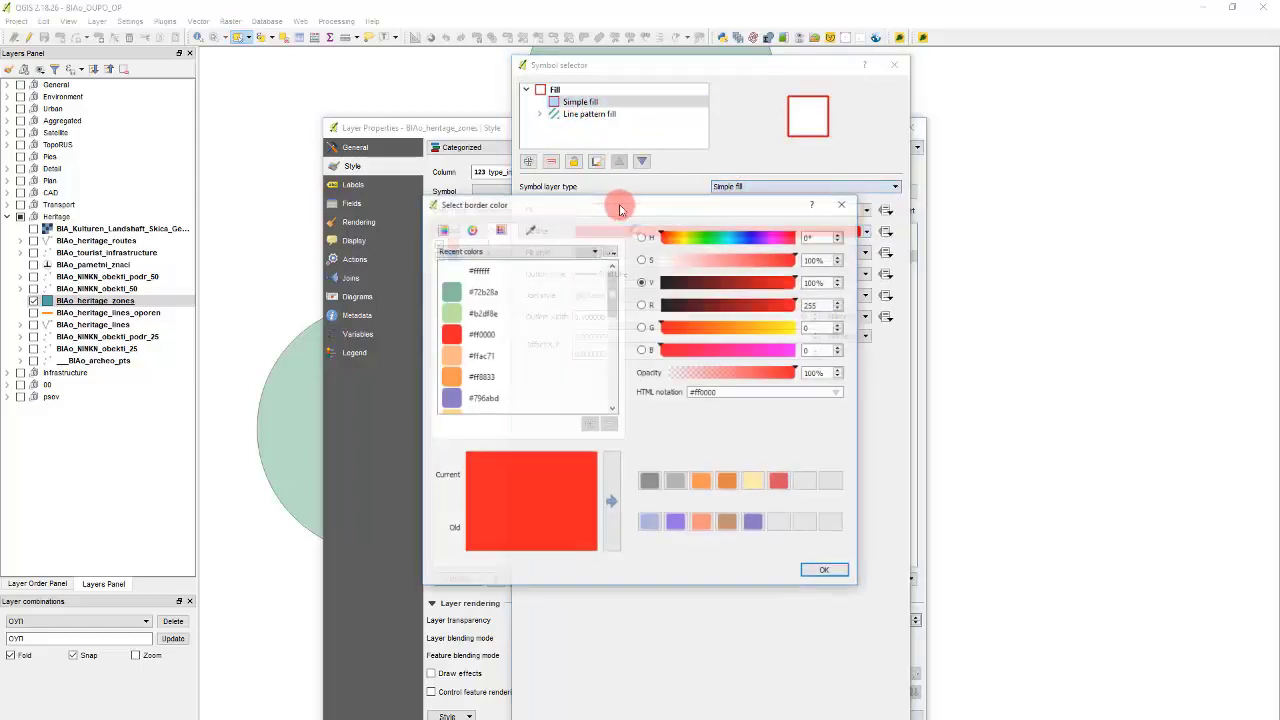
pyautogui.click(824, 570)
pyautogui.click(766, 187)
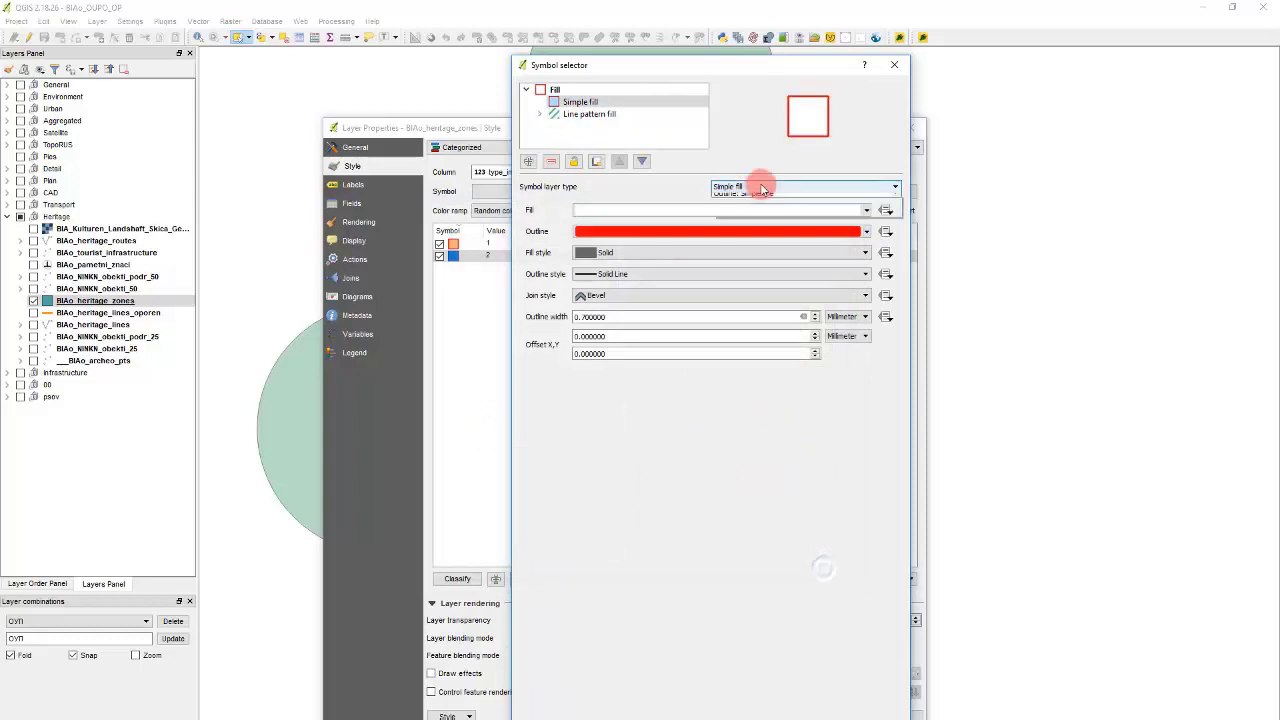
pyautogui.click(777, 276)
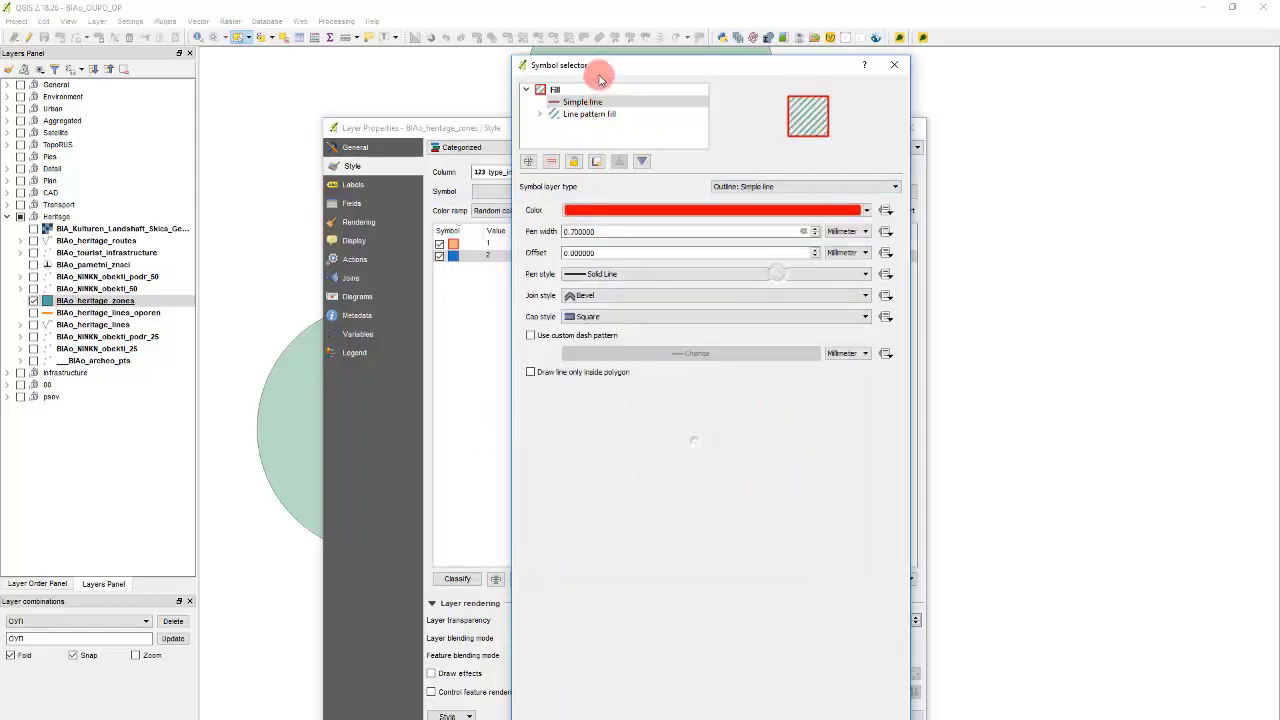
pyautogui.click(815, 719)
pyautogui.click(846, 716)
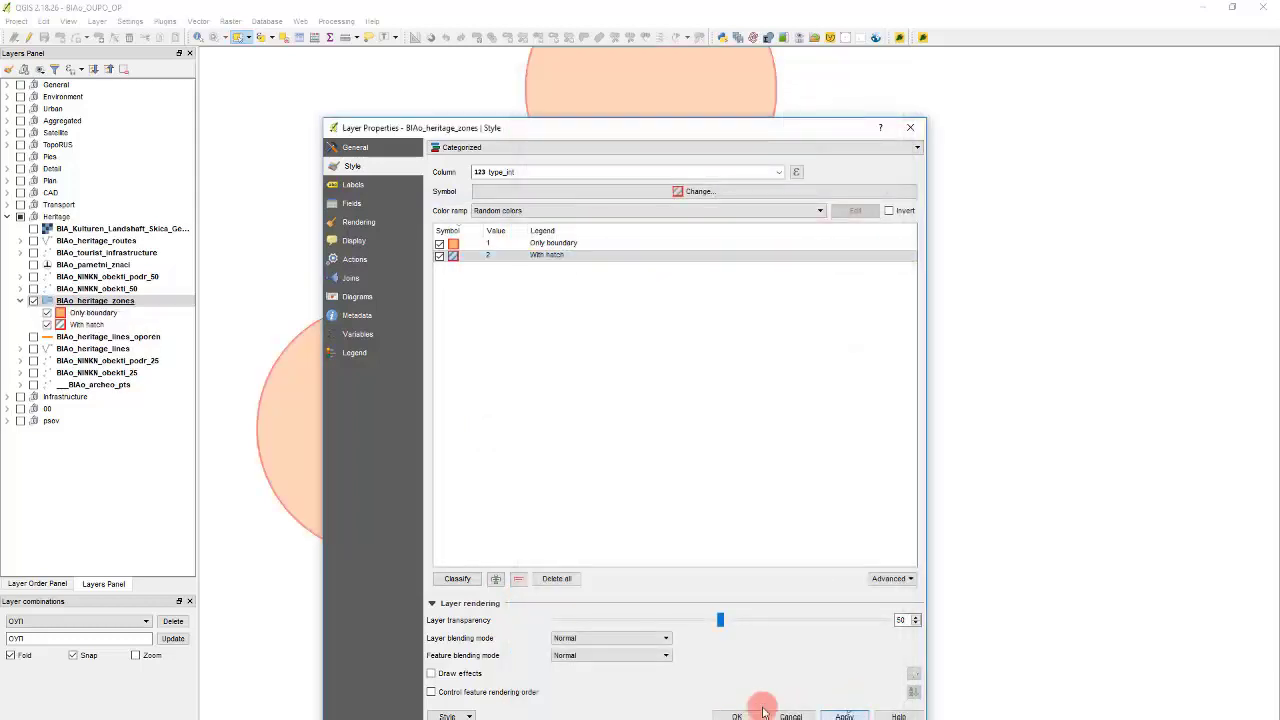
pyautogui.click(736, 716)
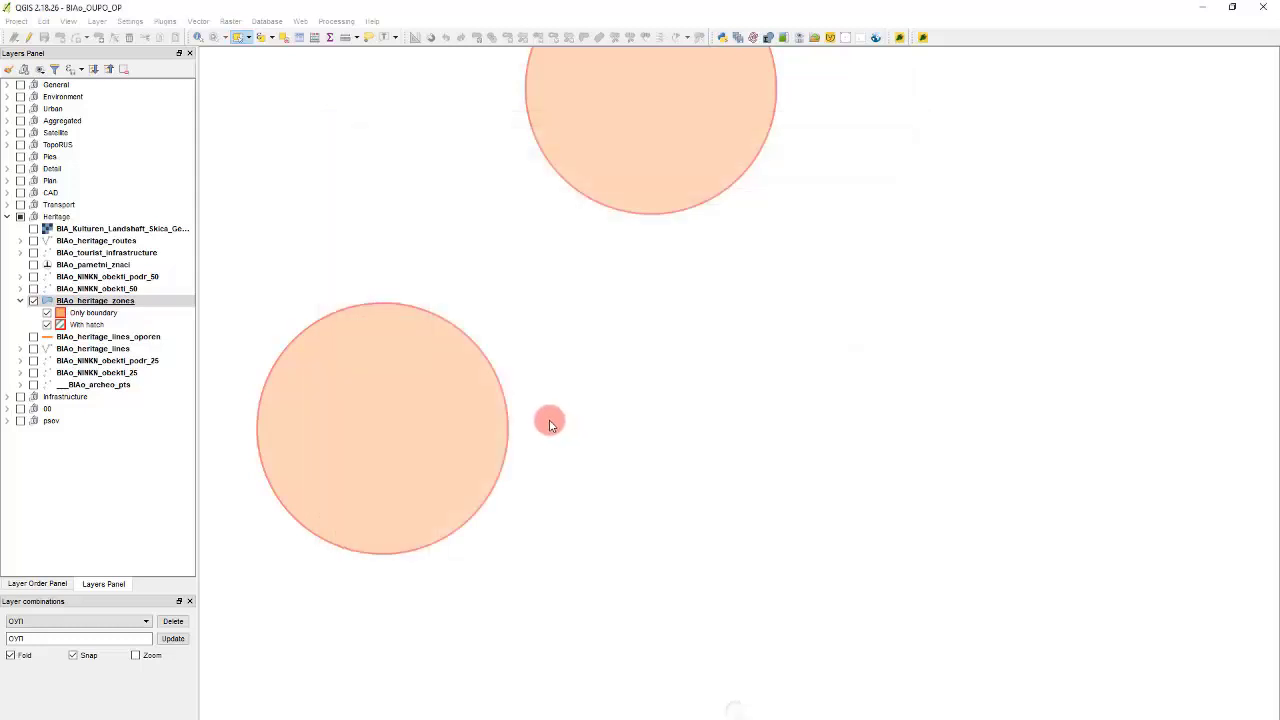